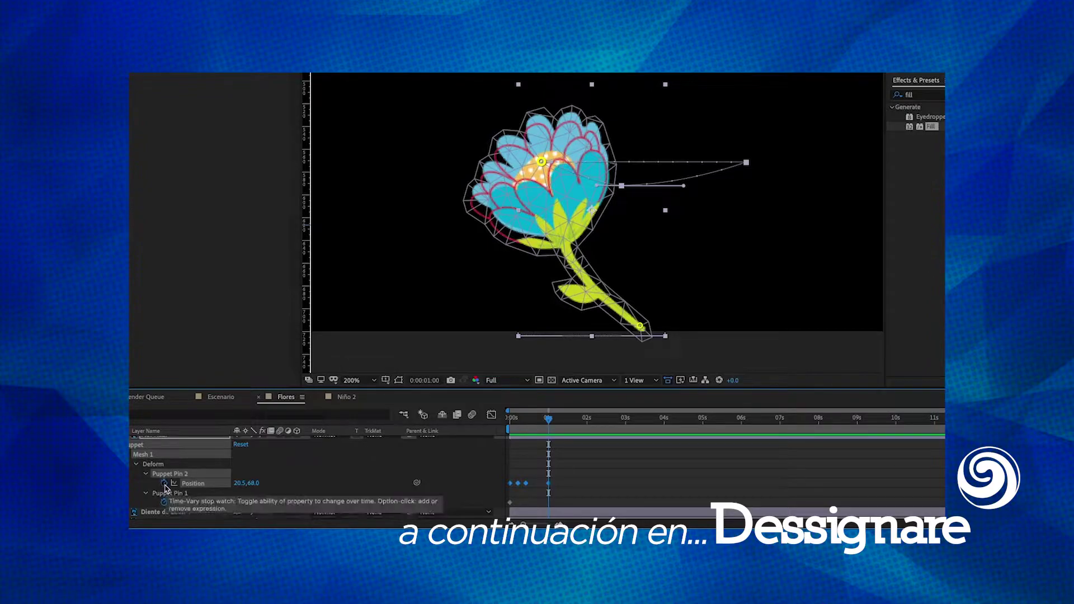
- Add an expression to the Position property of Puppet Pin 2
{"action": "left_click", "coordinate": [164, 484], "text": "alt"}
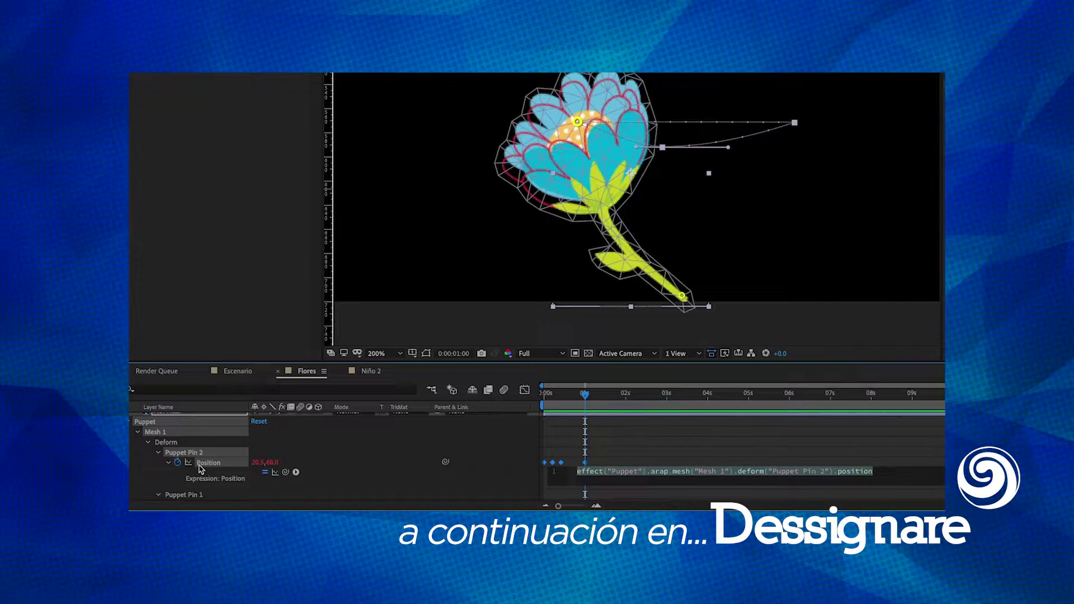
{"action": "type", "text": "t"}
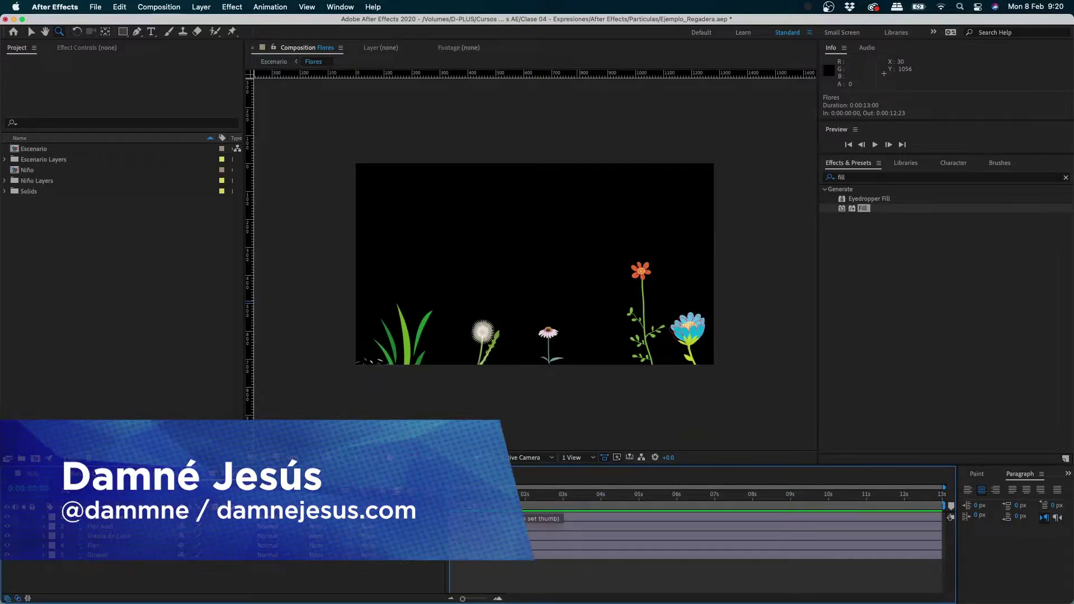
- View the whole Escenario scene and open its nested Flores composition
{"action": "key", "text": "v"}
{"action": "left_click", "coordinate": [549, 360]}
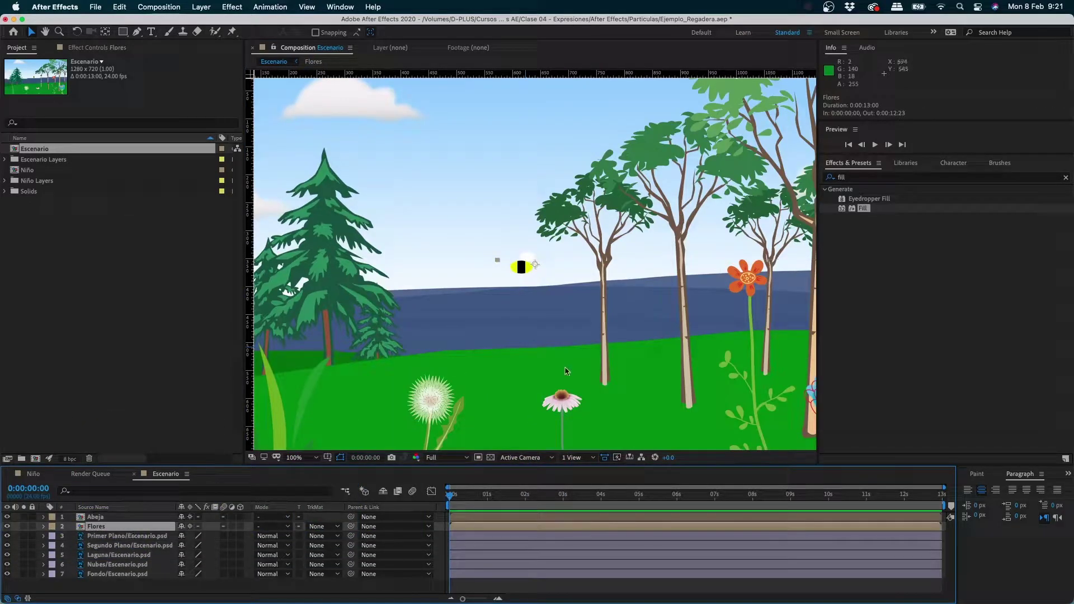
{"action": "key", "text": "z"}
{"action": "left_click", "coordinate": [575, 343], "text": "alt"}
{"action": "key", "text": "v"}
{"action": "double_click", "coordinate": [101, 526]}
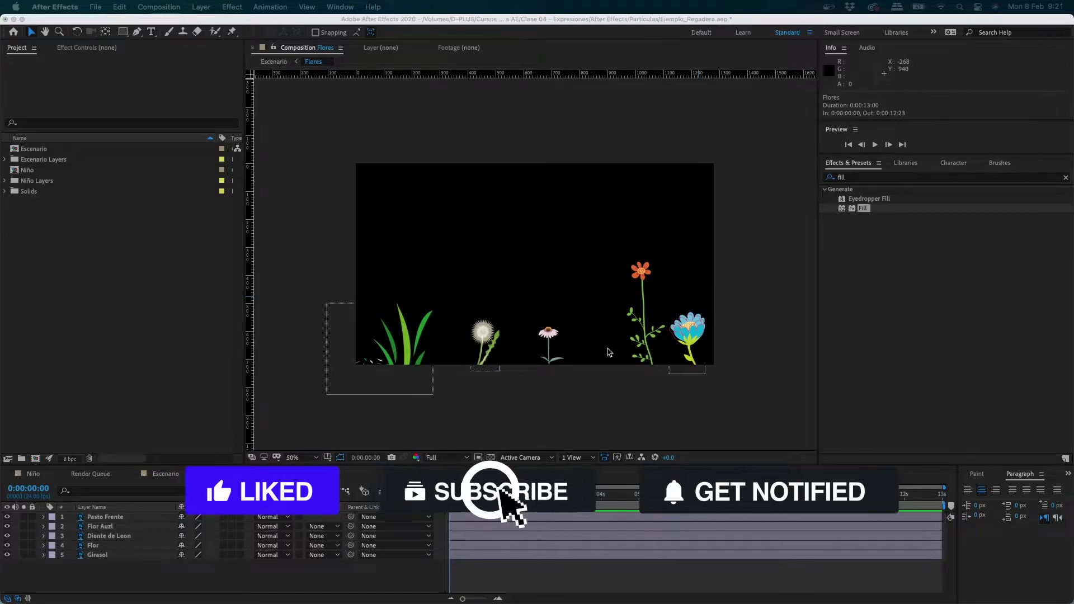
- Move the Diente de Leon layer to about 476.5, 623.5 and solo it
{"action": "left_click", "coordinate": [486, 354]}
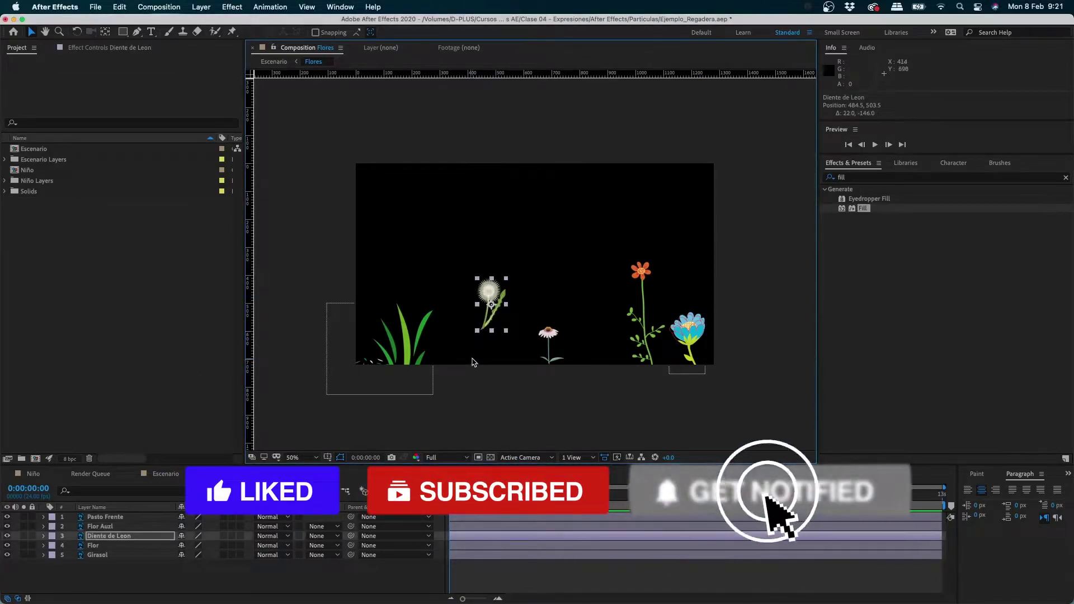
{"action": "left_click_drag", "start_coordinate": [480, 366], "coordinate": [484, 358]}
{"action": "left_click", "coordinate": [24, 536]}
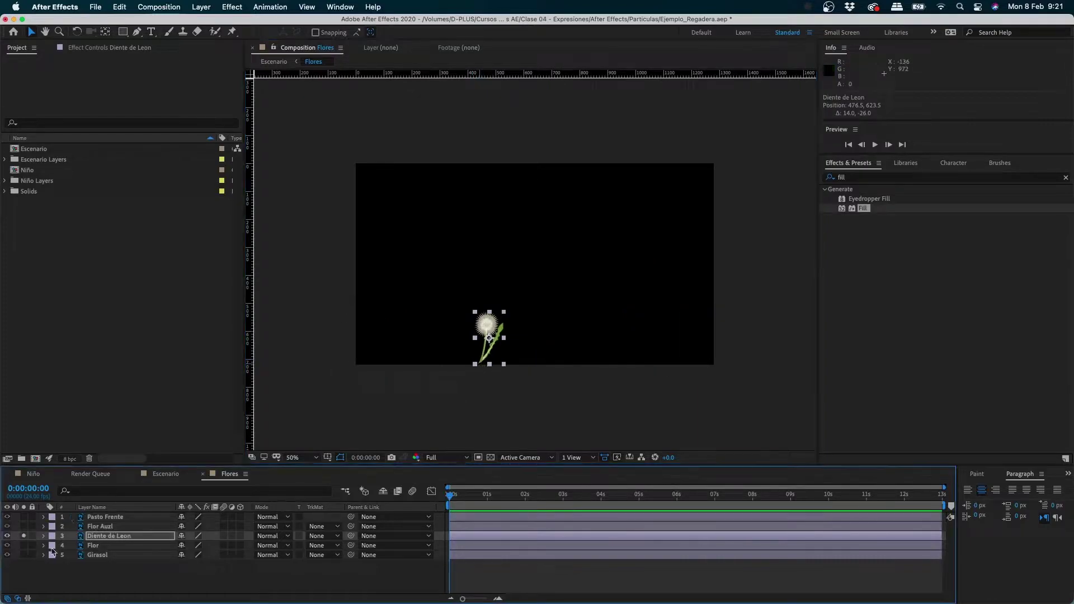
- Move the anchor point of the Diente de Leon layer to the base of its stem
{"action": "key", "text": "z"}
{"action": "left_click", "coordinate": [507, 326]}
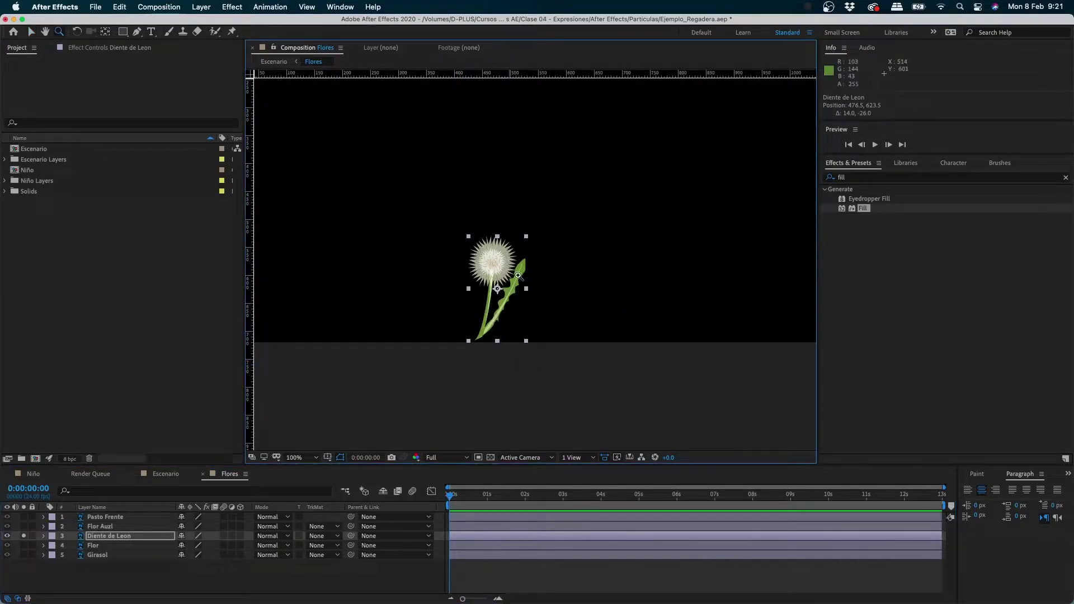
{"action": "left_click", "coordinate": [507, 326]}
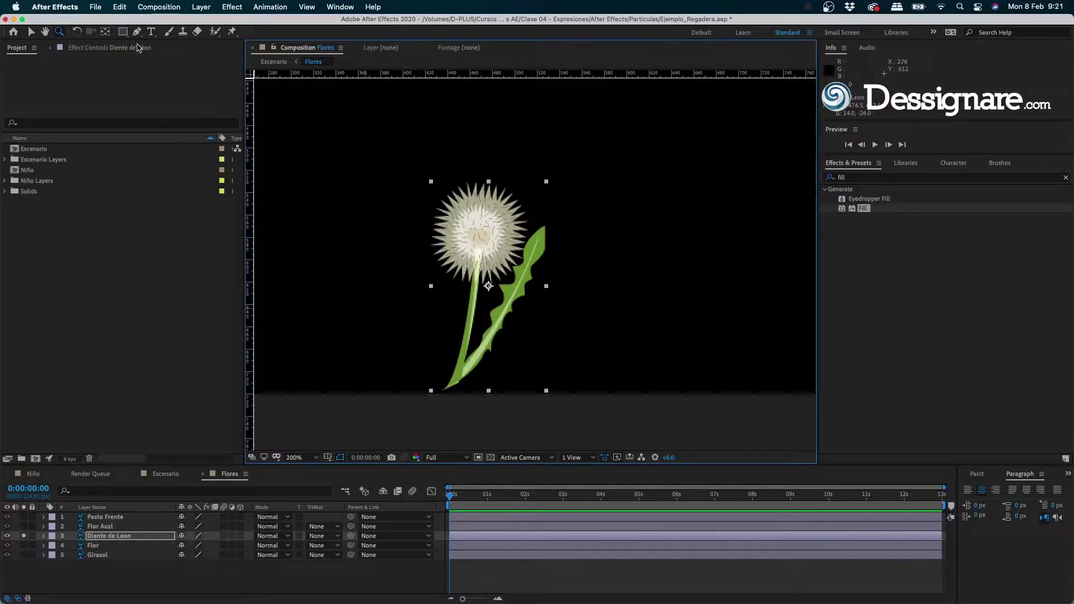
{"action": "left_click", "coordinate": [105, 31]}
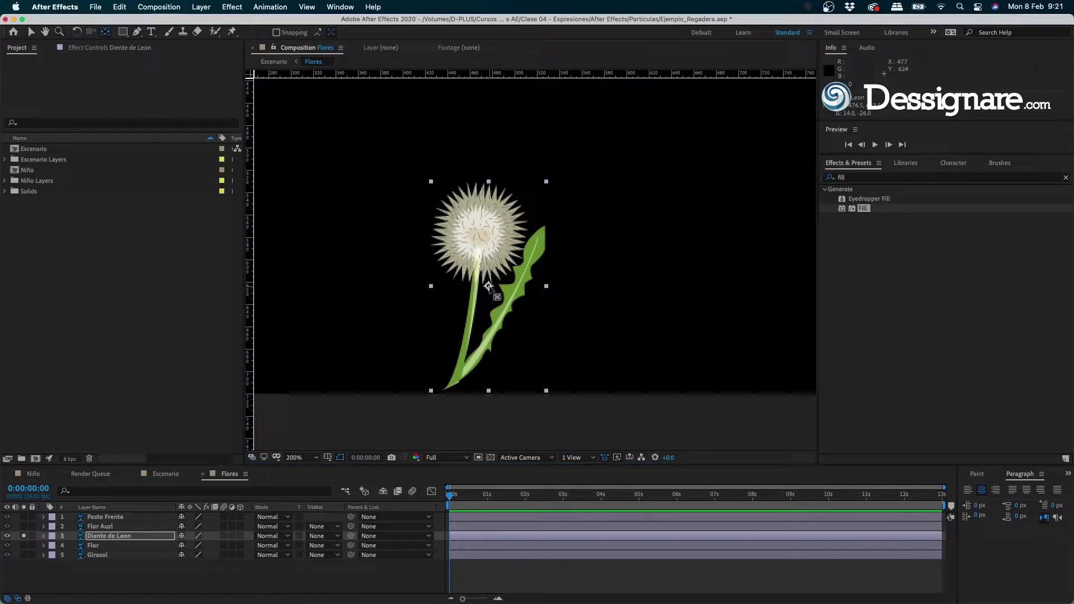
{"action": "left_click_drag", "start_coordinate": [489, 286], "coordinate": [461, 384]}
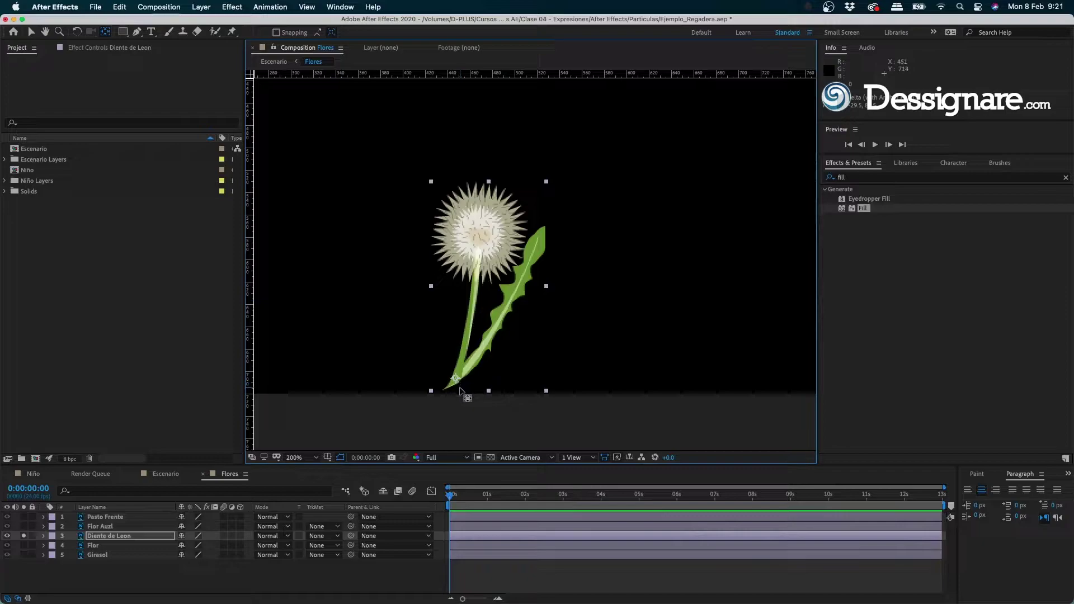
- Try swinging the Diente de Leon layer with four Rotation keyframes, ending at 16° at 0:00:03:03, and preview the motion
{"action": "key", "text": "r"}
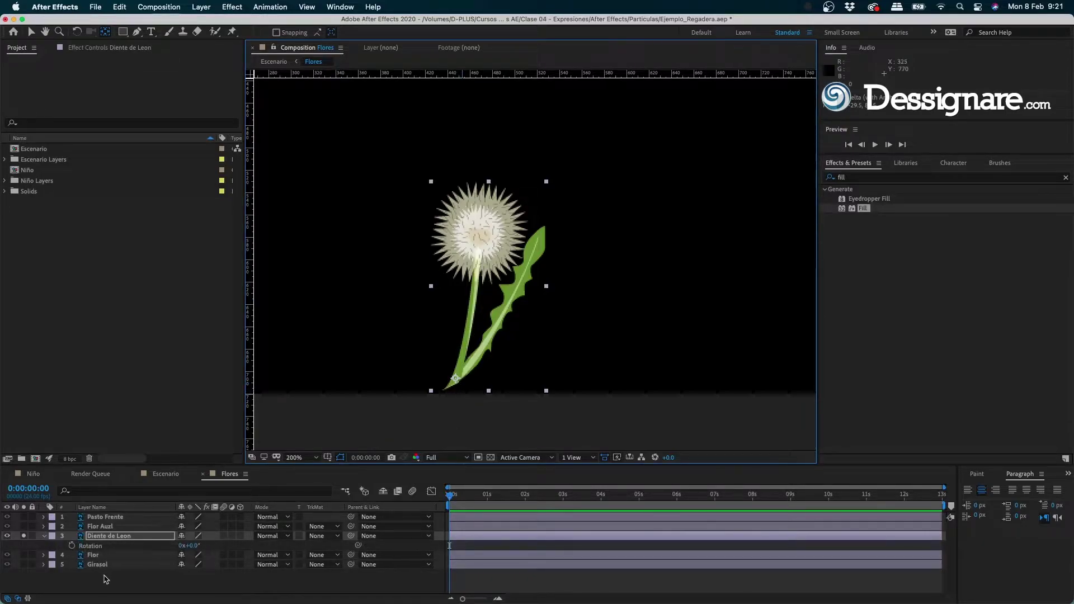
{"action": "left_click", "coordinate": [72, 546]}
{"action": "key", "text": "space"}
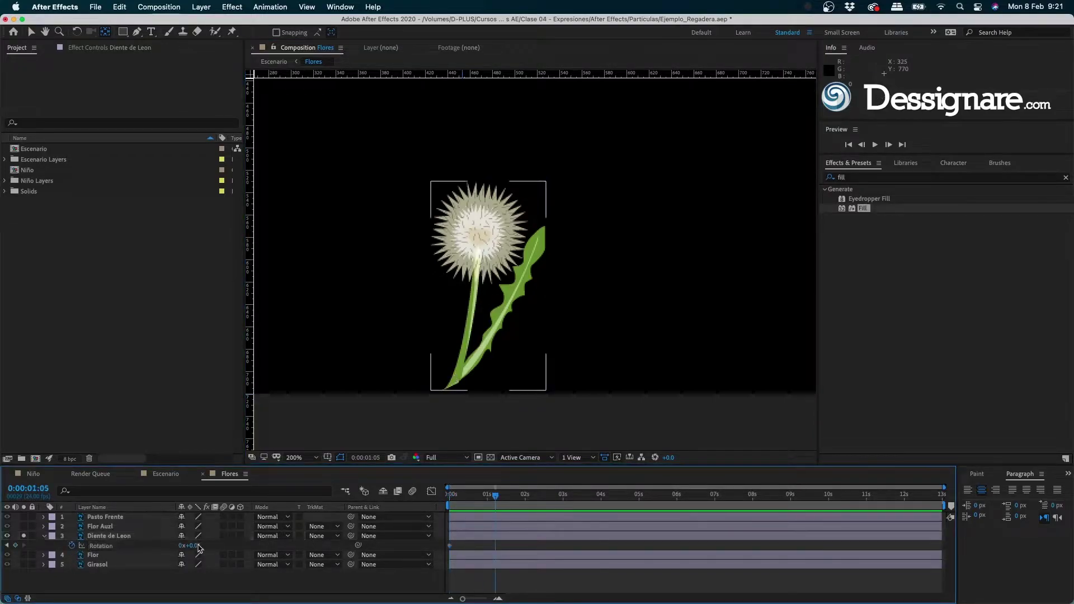
{"action": "left_click_drag", "start_coordinate": [199, 545], "coordinate": [229, 545]}
{"action": "left_click_drag", "start_coordinate": [495, 495], "coordinate": [532, 496]}
{"action": "mouse_move", "coordinate": [193, 545]}
{"action": "left_mouse_down"}
{"action": "mouse_move", "coordinate": [181, 545]}
{"action": "mouse_move", "coordinate": [199, 545]}
{"action": "left_mouse_up"}
{"action": "left_click", "coordinate": [568, 497]}
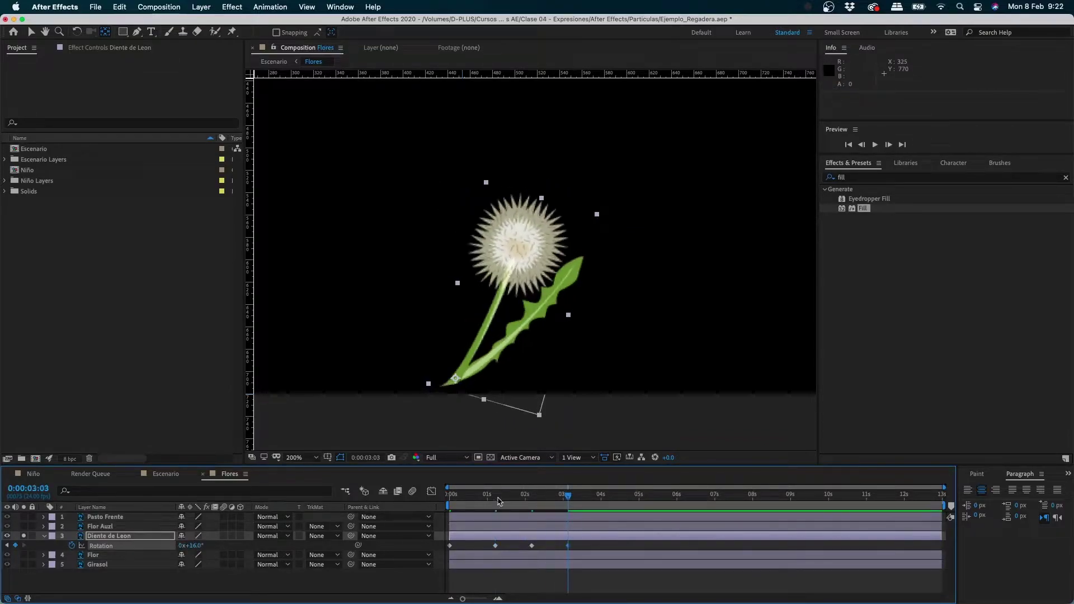
{"action": "key", "text": "Home"}
{"action": "key", "text": "space"}
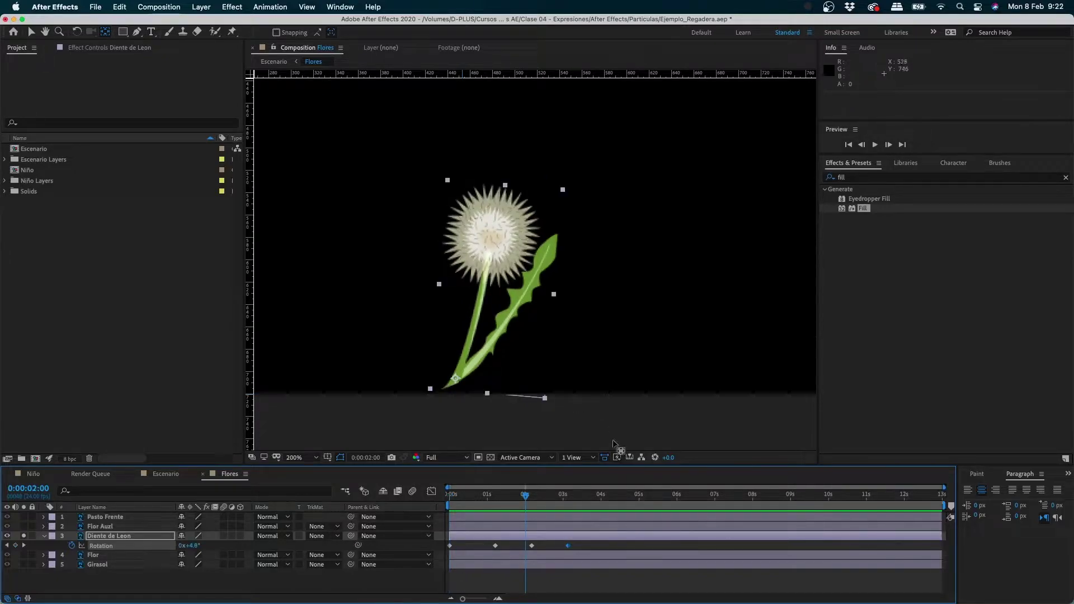
- Delete all Rotation keyframes of the Diente de Leon layer and clear the Effects & Presets search
{"action": "left_click_drag", "start_coordinate": [523, 498], "coordinate": [450, 497]}
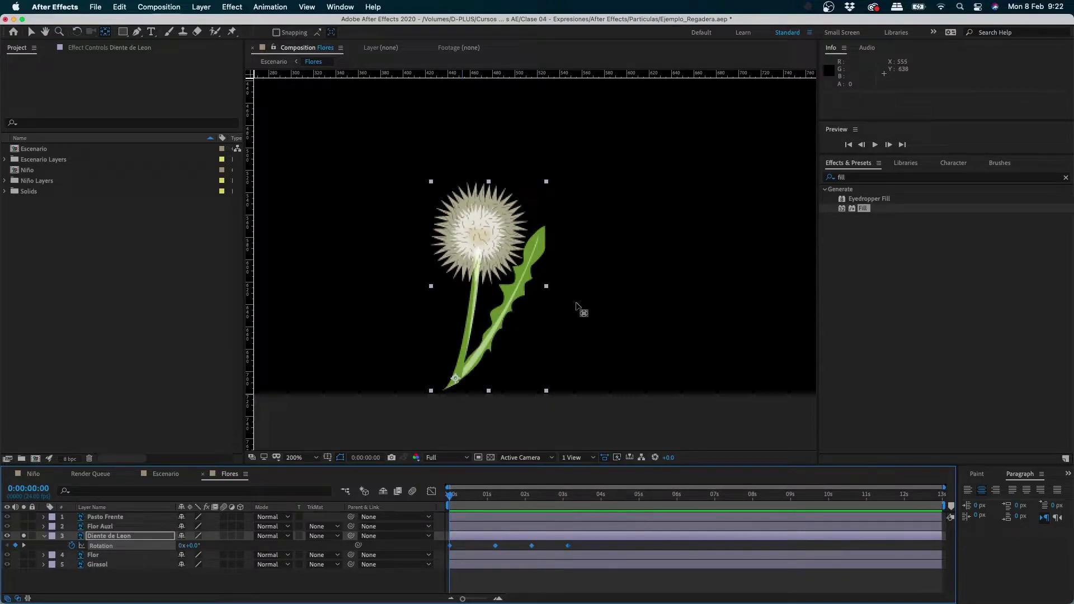
{"action": "key", "text": "Delete"}
{"action": "left_click", "coordinate": [1066, 178]}
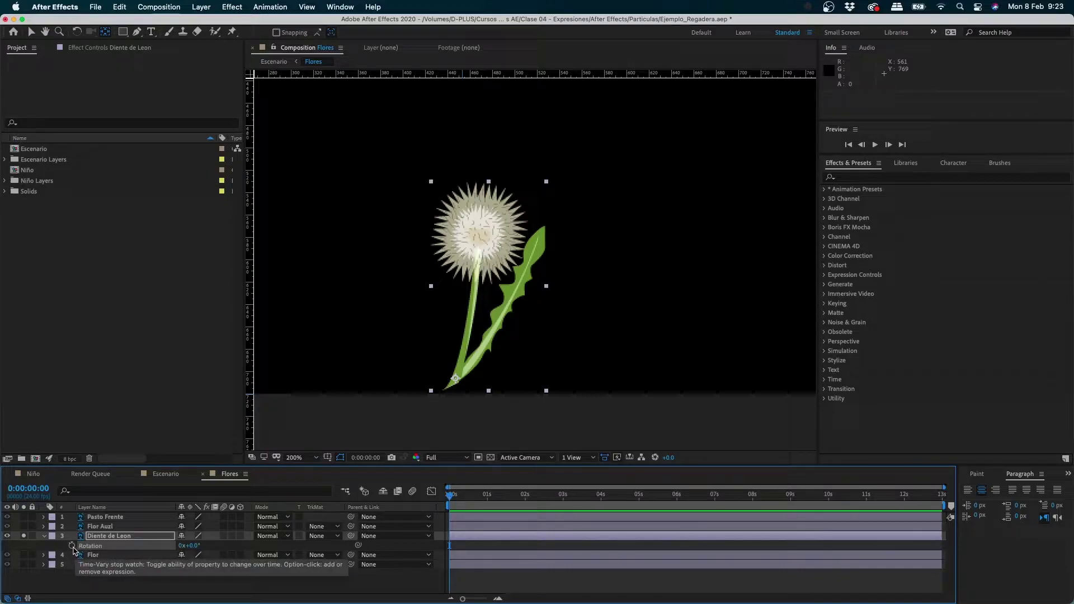
- Add the expression wiggle (6,9) to the Rotation property of the Diente de Leon layer
{"action": "left_click", "coordinate": [72, 546], "text": "alt"}
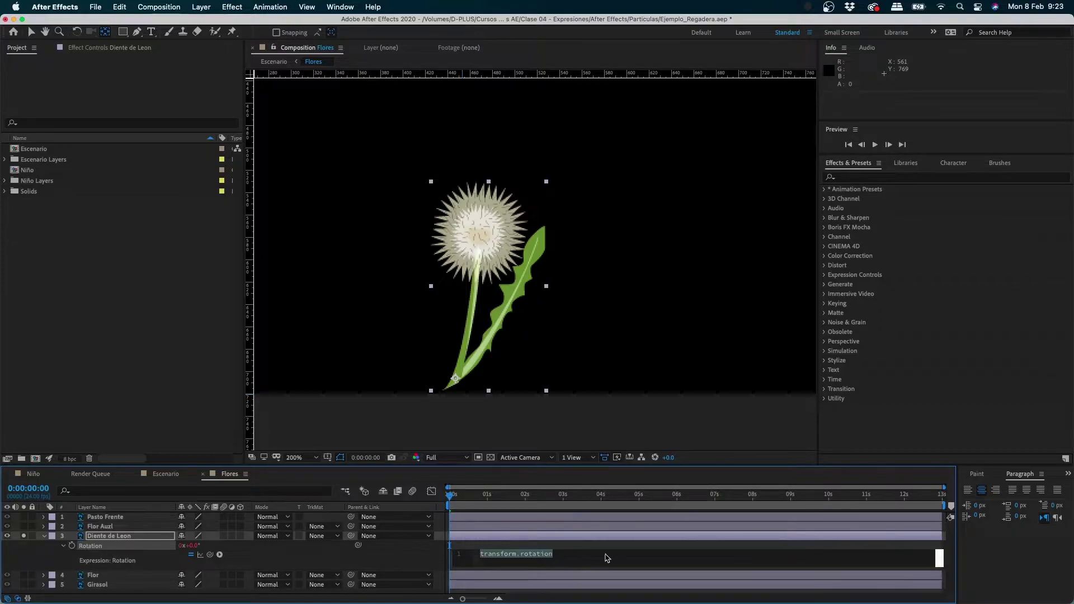
{"action": "left_click", "coordinate": [545, 558]}
{"action": "left_click_drag", "start_coordinate": [554, 556], "coordinate": [468, 561]}
{"action": "type", "text": "wi"}
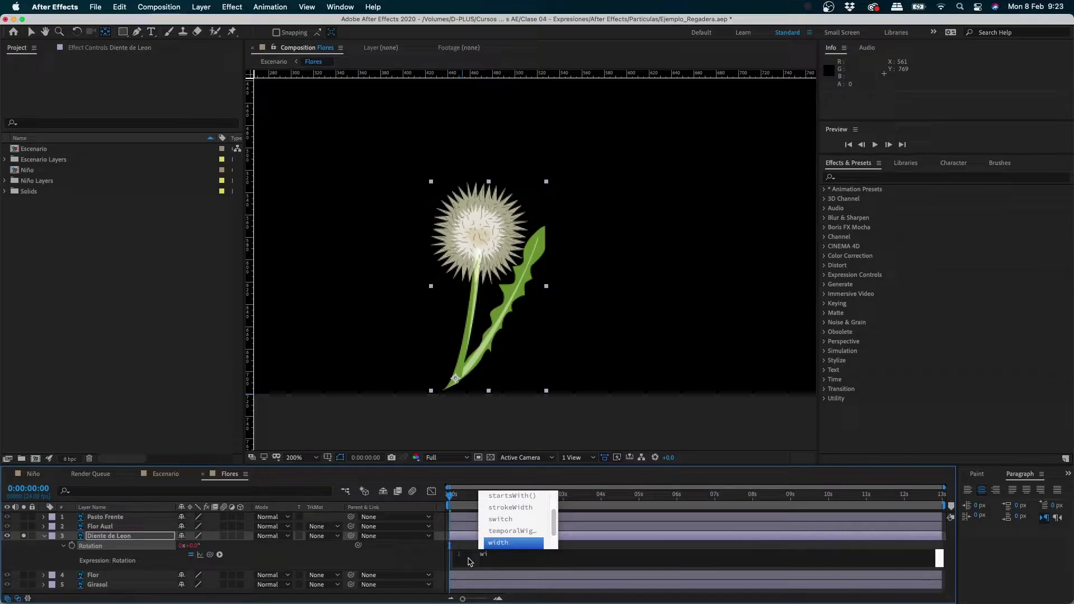
{"action": "type", "text": "gg"}
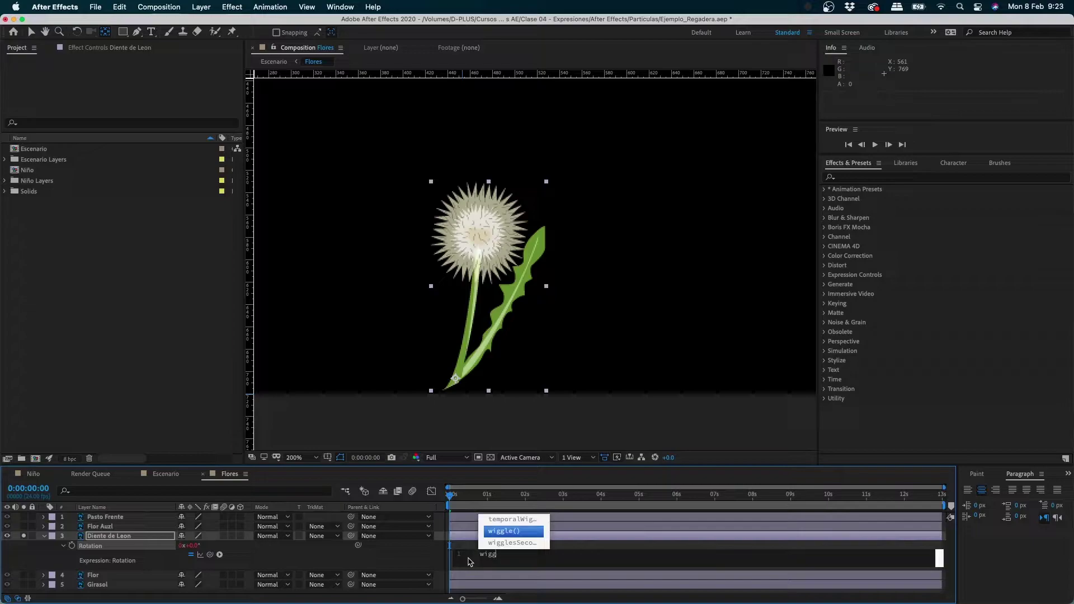
{"action": "type", "text": "le"}
{"action": "type", "text": "(6,9"}
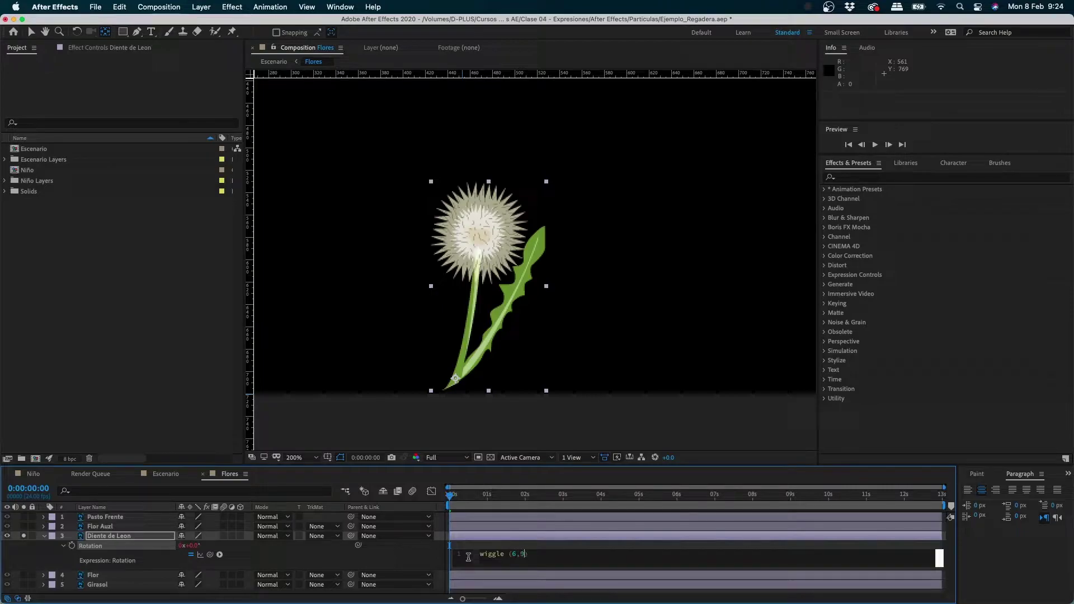
{"action": "left_click", "coordinate": [535, 579]}
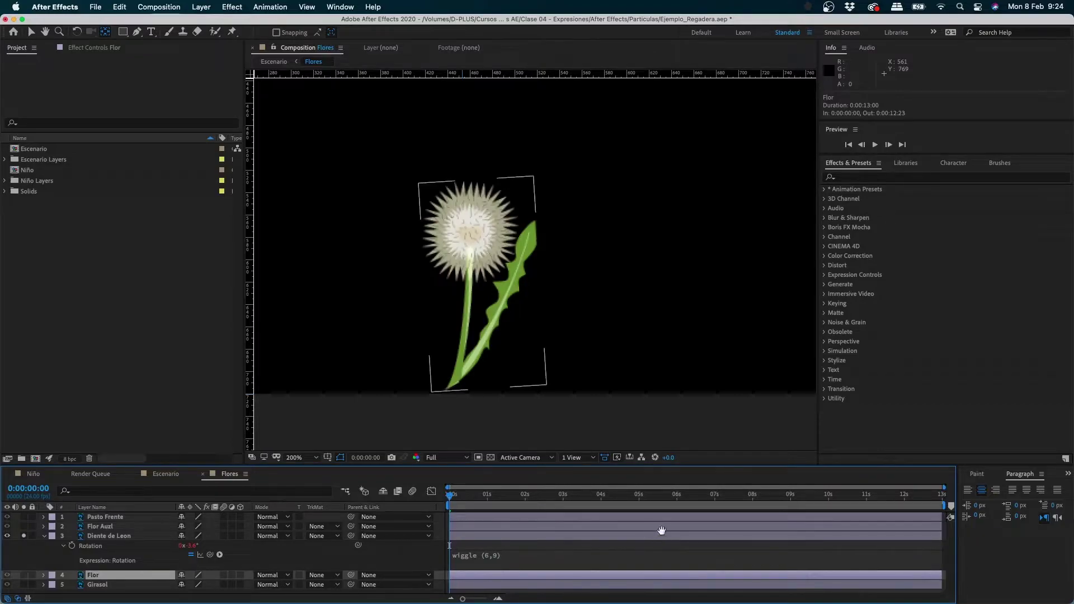
- Play back and scrub through the dandelion's wiggle animation
{"action": "key", "text": "space"}
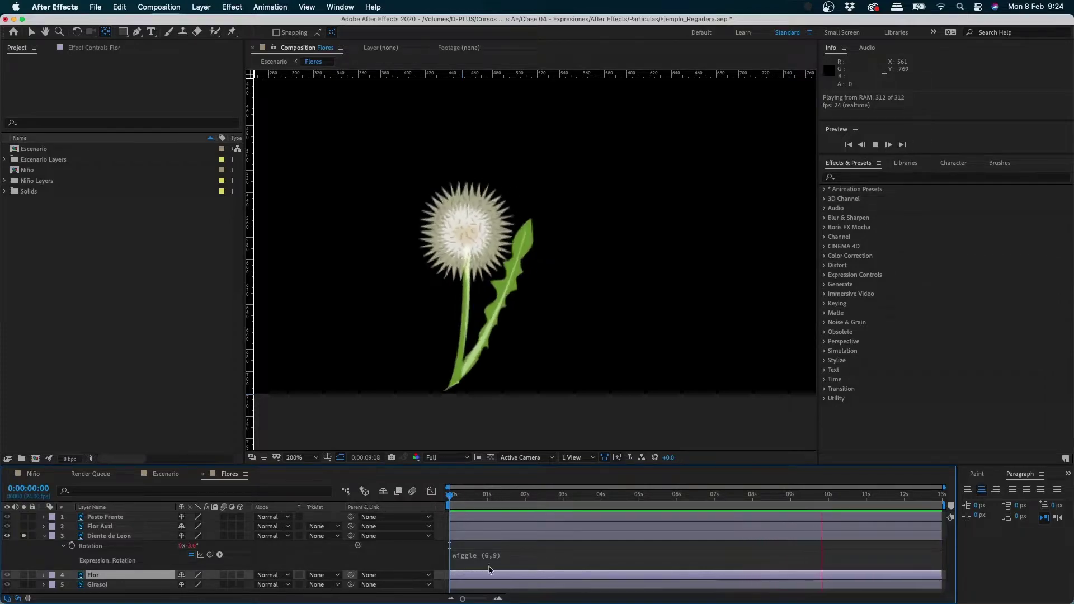
{"action": "left_click_drag", "start_coordinate": [488, 497], "coordinate": [595, 501]}
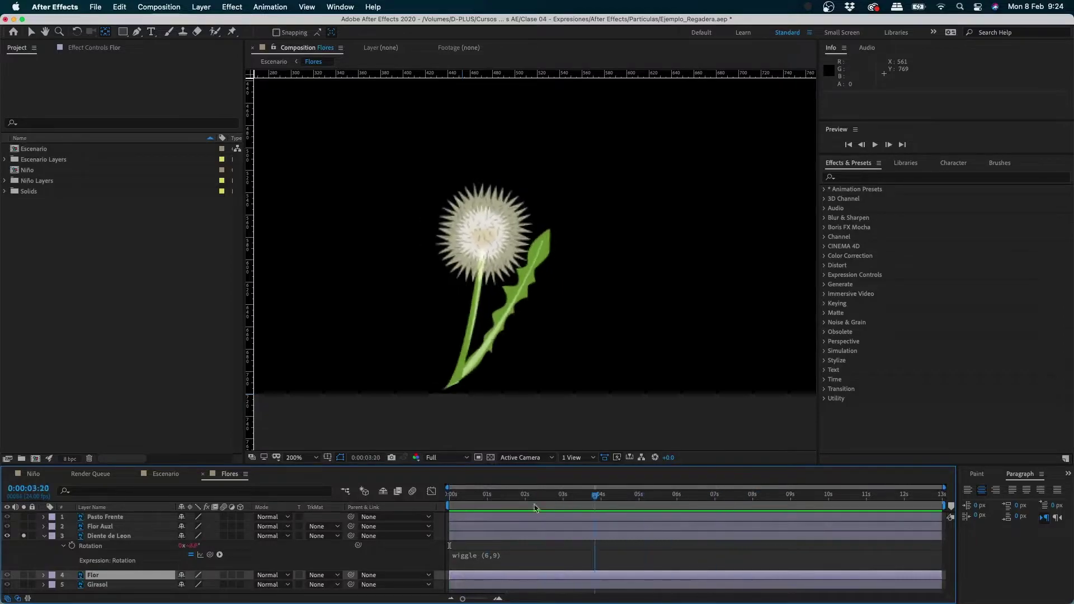
{"action": "left_click", "coordinate": [488, 497]}
- Try wiggle (46,9) as the dandelion's Rotation expression, preview it and undo the expression edit
{"action": "left_click", "coordinate": [504, 554]}
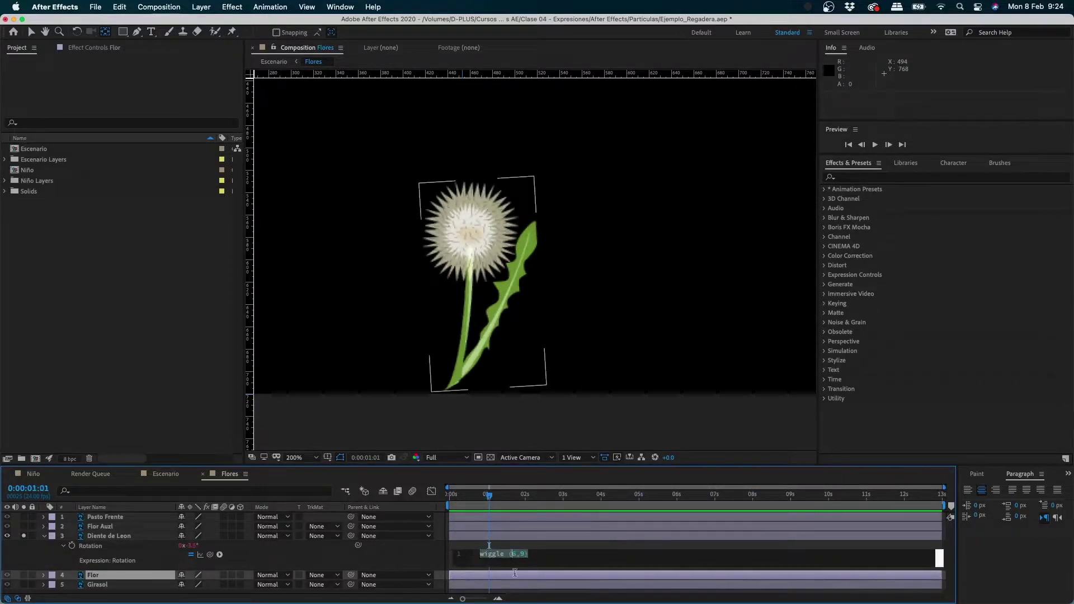
{"action": "left_click", "coordinate": [511, 555]}
{"action": "type", "text": "4"}
{"action": "left_click", "coordinate": [582, 557]}
{"action": "key", "text": "space"}
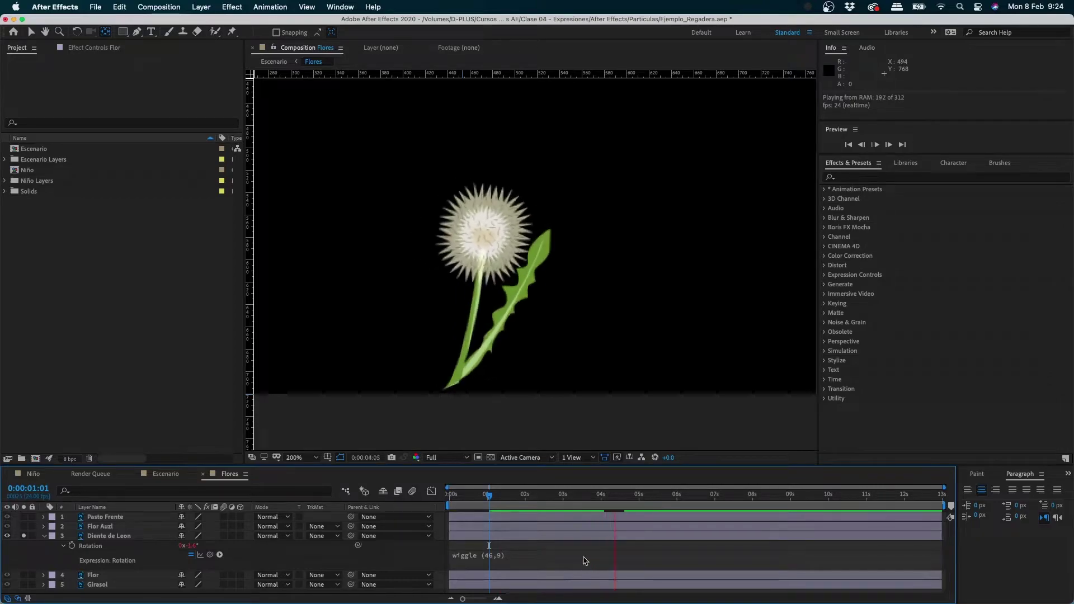
{"action": "key", "text": "space"}
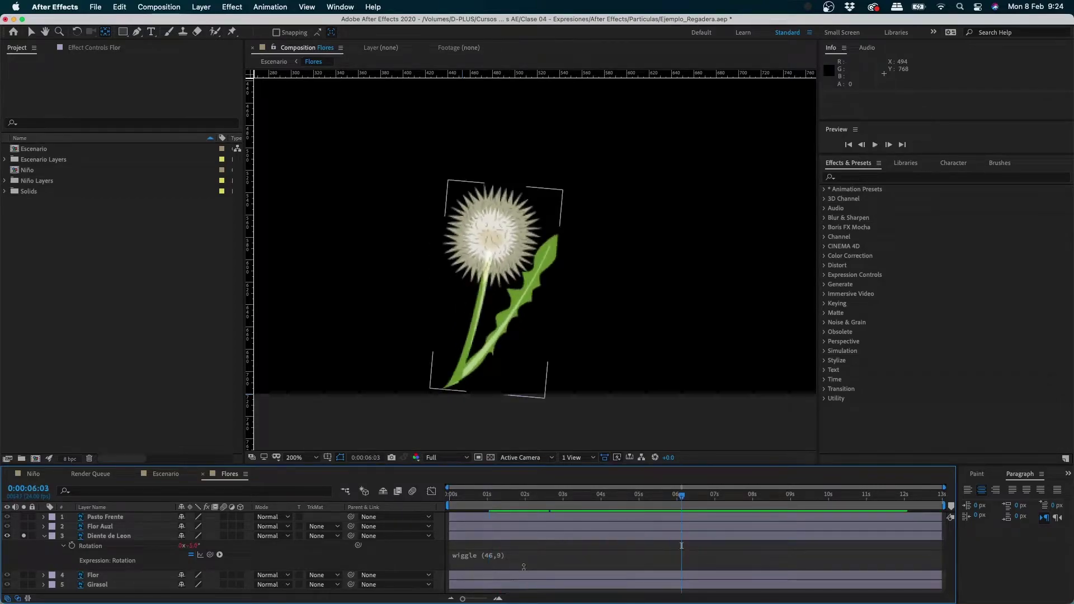
{"action": "key", "text": "super+z"}
- Change the dandelion's Rotation expression to wiggle (3,9) and preview the slower motion
{"action": "left_click", "coordinate": [492, 555]}
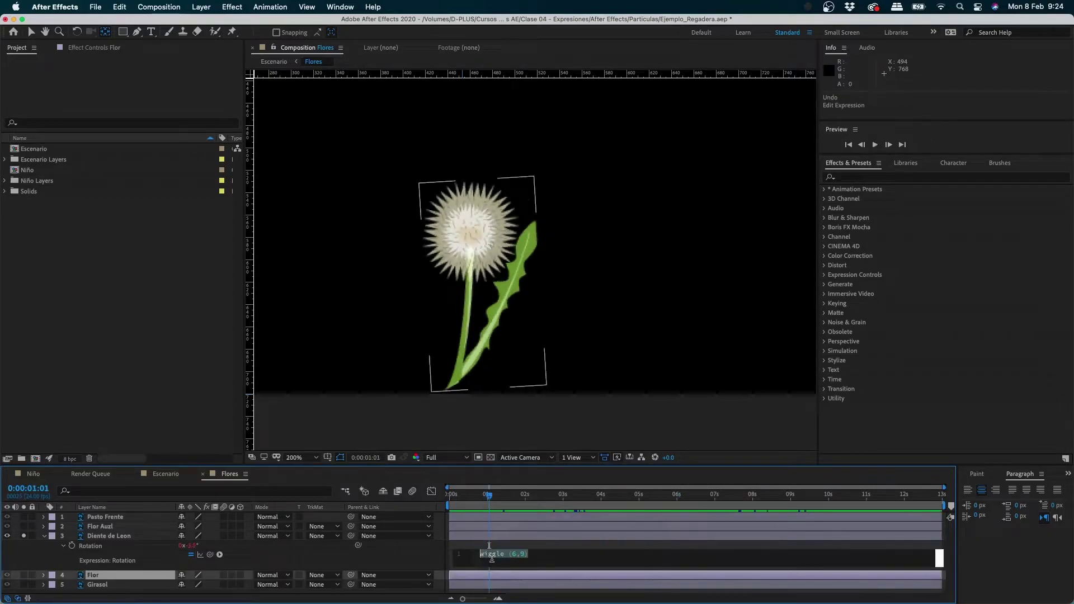
{"action": "left_click", "coordinate": [514, 554]}
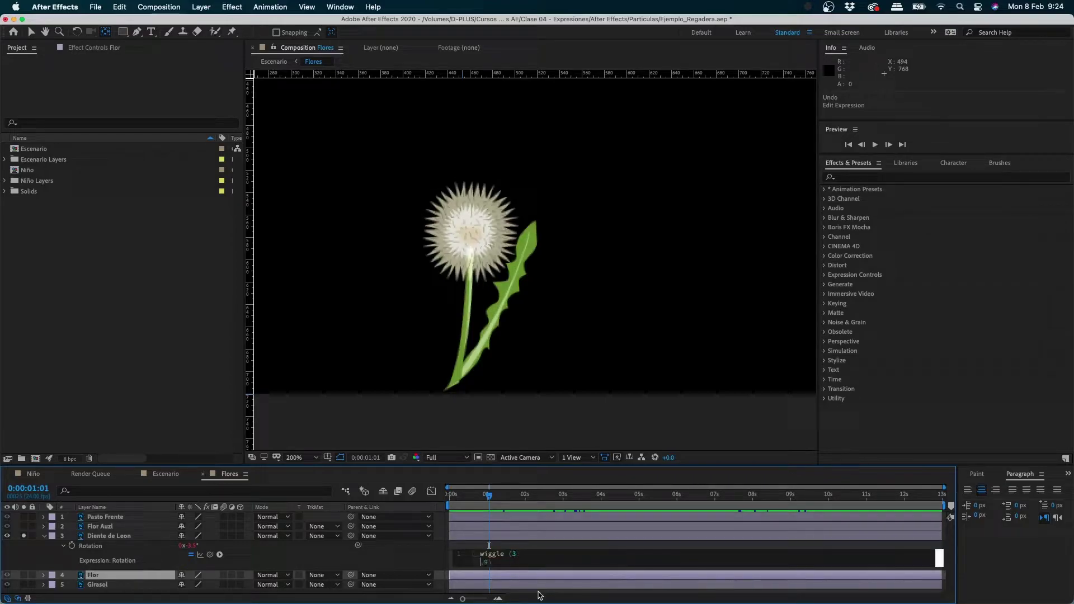
{"action": "left_click", "coordinate": [540, 522]}
{"action": "key", "text": "space"}
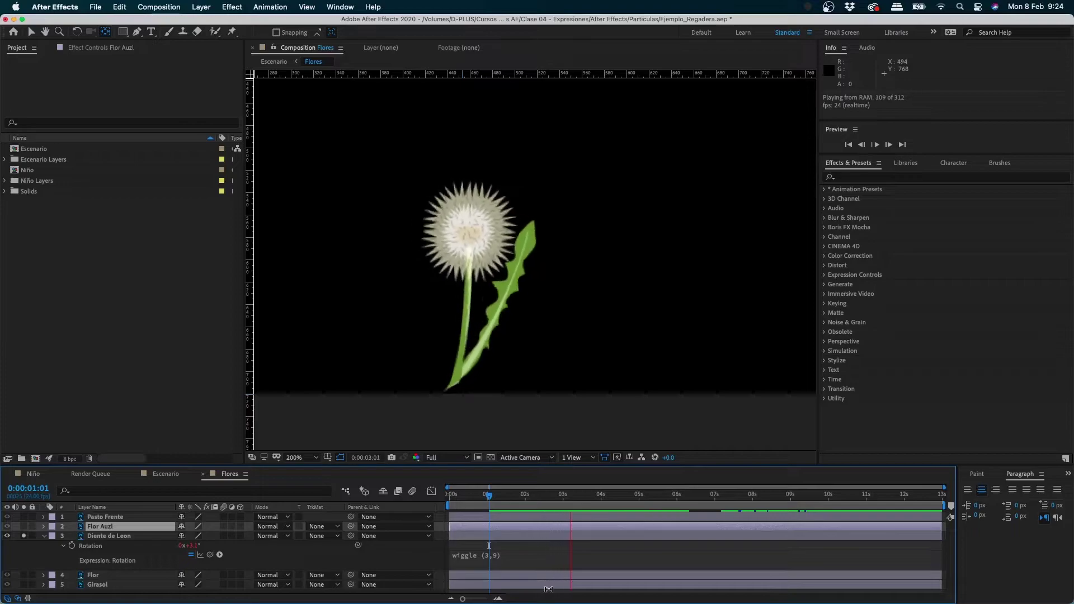
{"action": "key", "text": "space"}
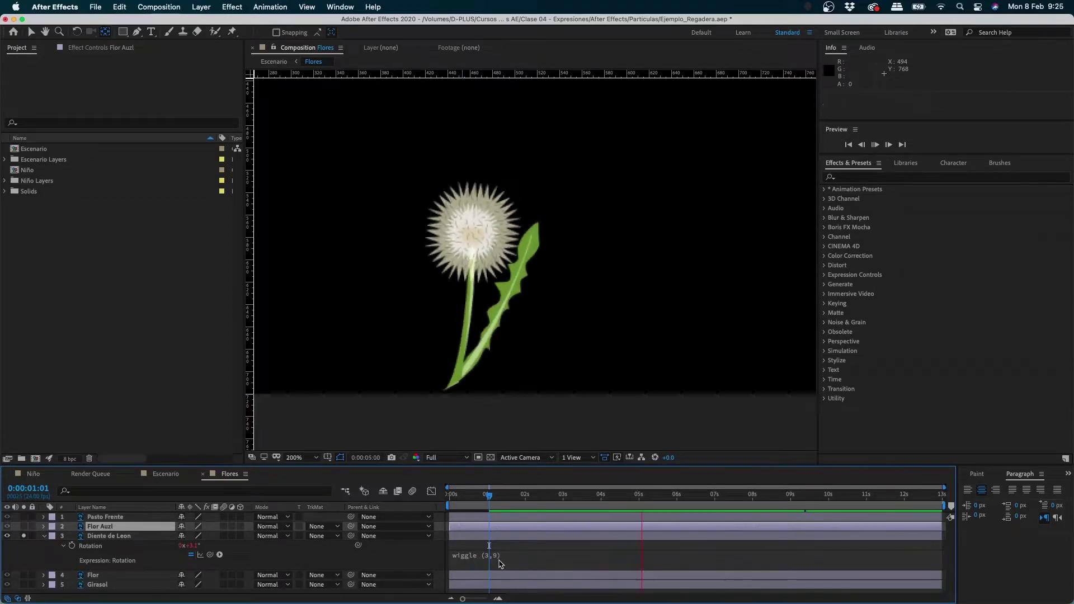
- Try wiggle (3,90) as the dandelion's Rotation expression and play it from the start of the timeline
{"action": "left_click", "coordinate": [497, 559]}
{"action": "left_click", "coordinate": [522, 561]}
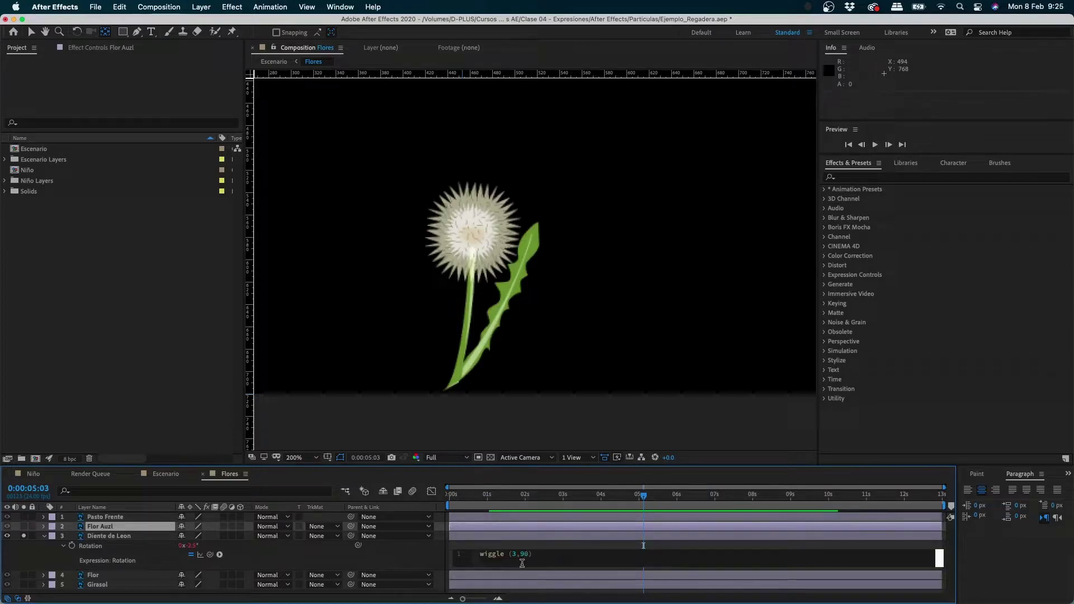
{"action": "left_click", "coordinate": [586, 552]}
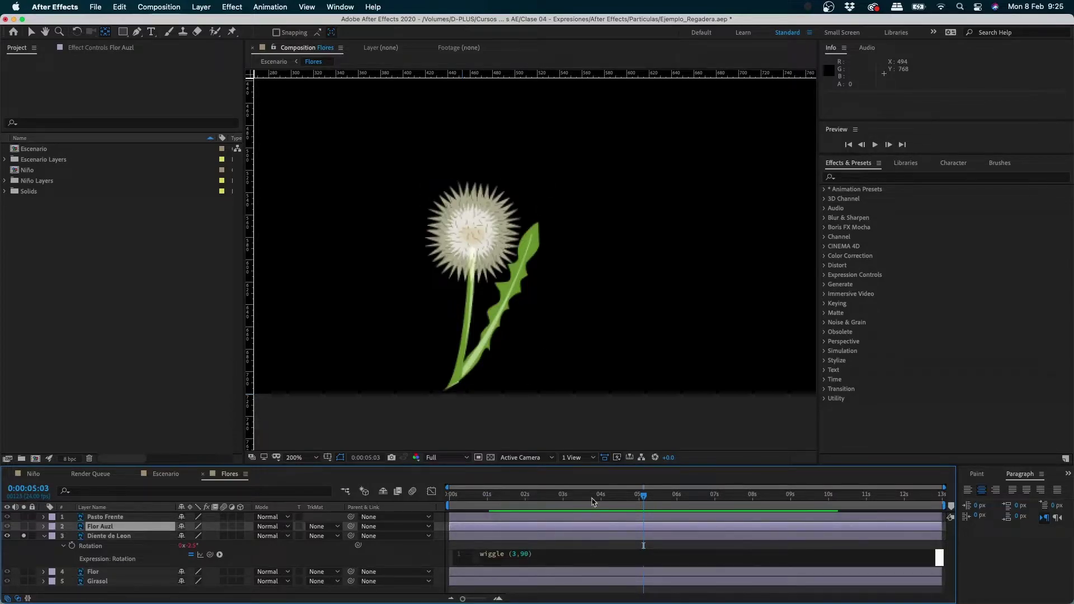
{"action": "left_click", "coordinate": [584, 495]}
{"action": "left_click", "coordinate": [450, 495]}
{"action": "key", "text": "space"}
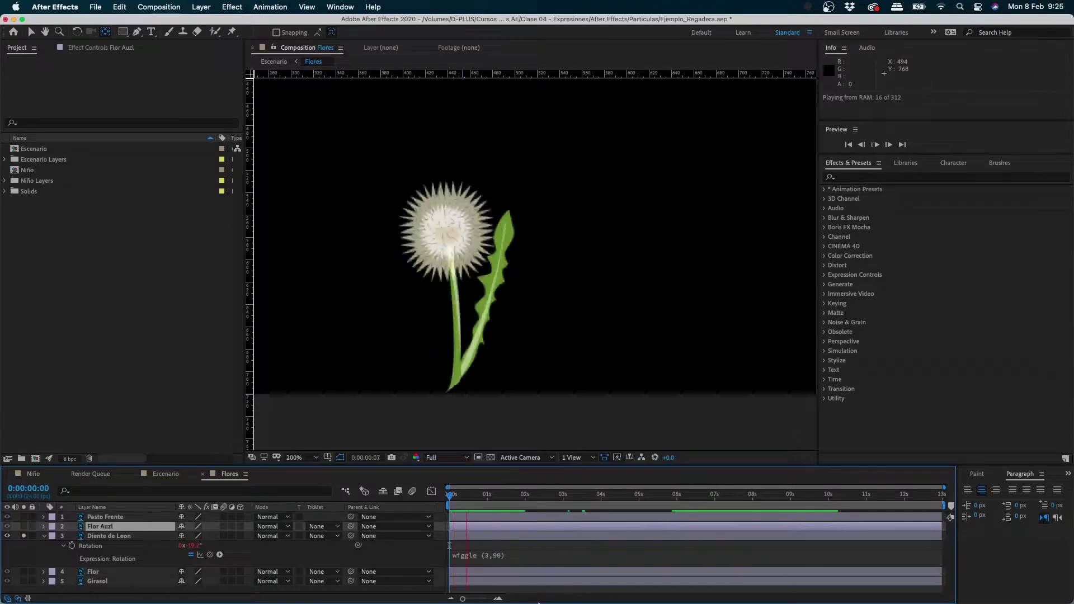
- Change the dandelion's Rotation expression to wiggle (3,6) and preview the gentler motion
{"action": "left_click", "coordinate": [502, 554]}
{"action": "double_click", "coordinate": [524, 554]}
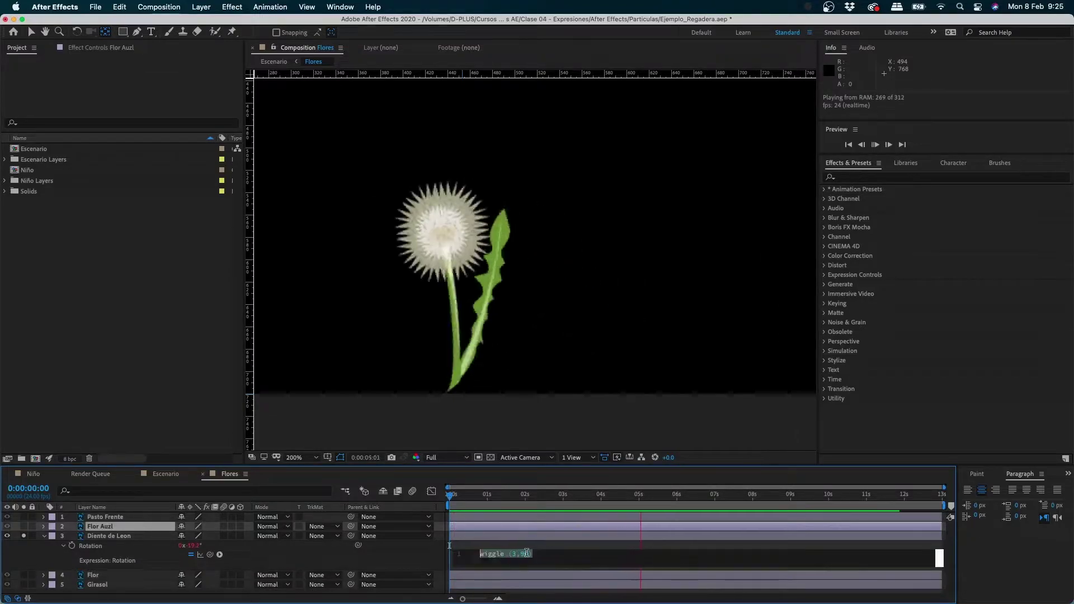
{"action": "type", "text": "6"}
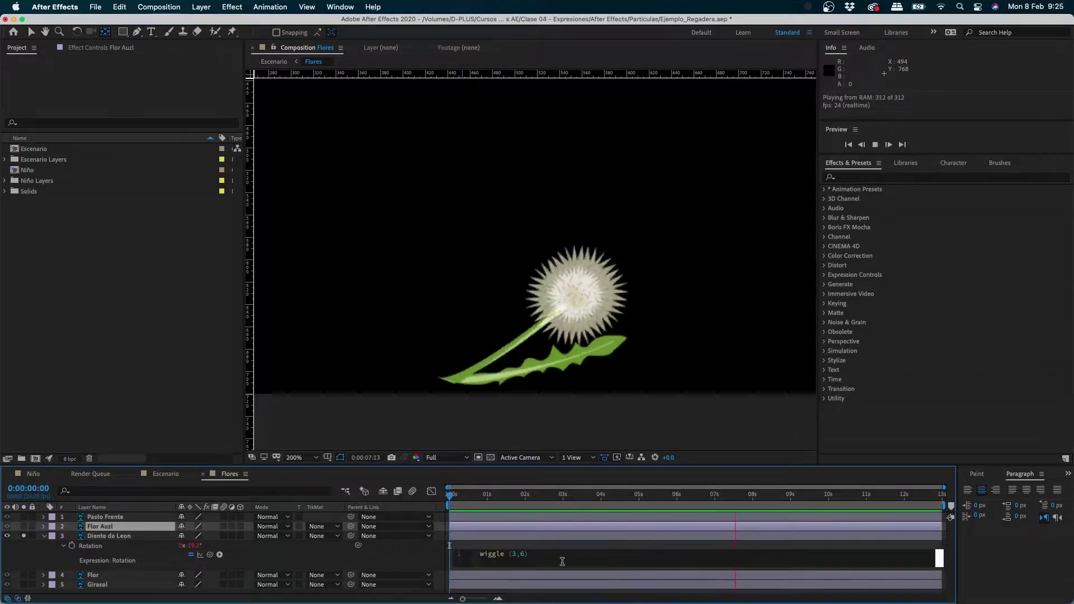
{"action": "left_click", "coordinate": [579, 551]}
{"action": "key", "text": "space"}
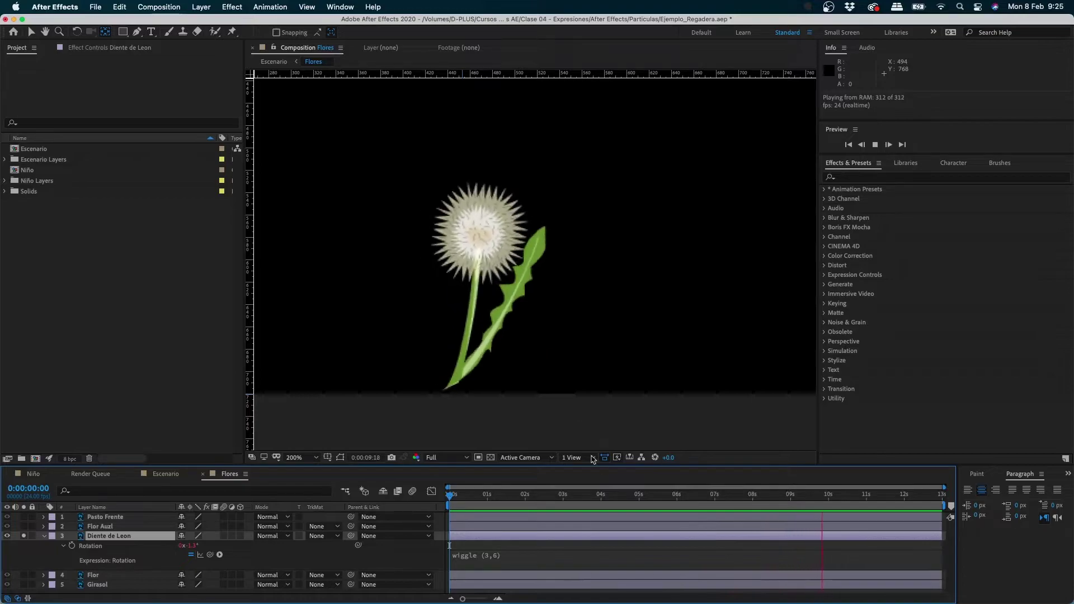
- Scrub through the dandelion's wiggle, play it back and return to the start of the timeline
{"action": "left_click", "coordinate": [492, 556]}
{"action": "left_click", "coordinate": [457, 518]}
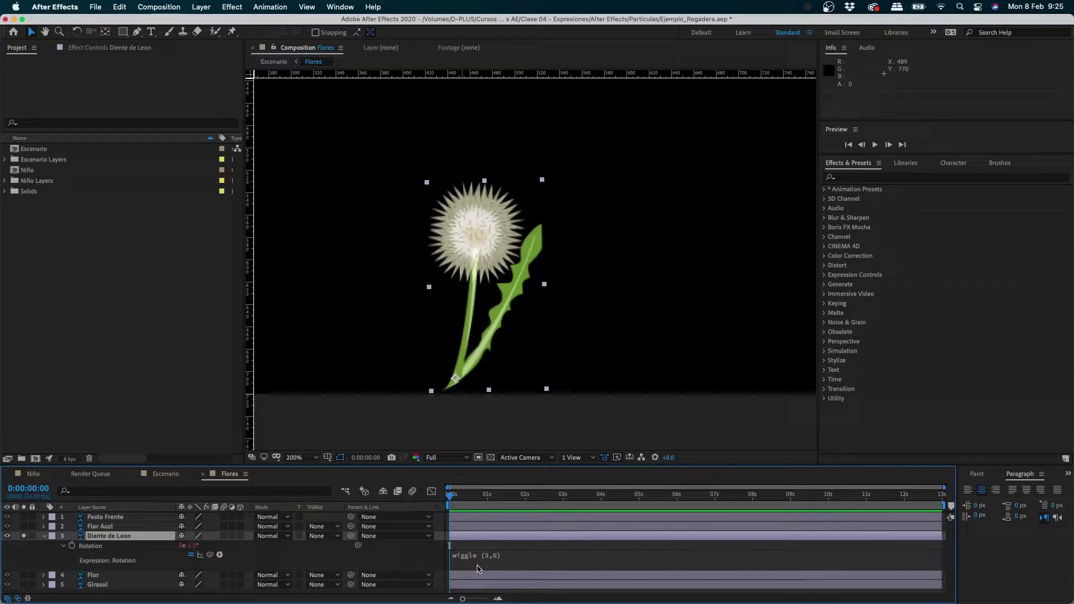
{"action": "left_click_drag", "start_coordinate": [479, 497], "coordinate": [507, 498]}
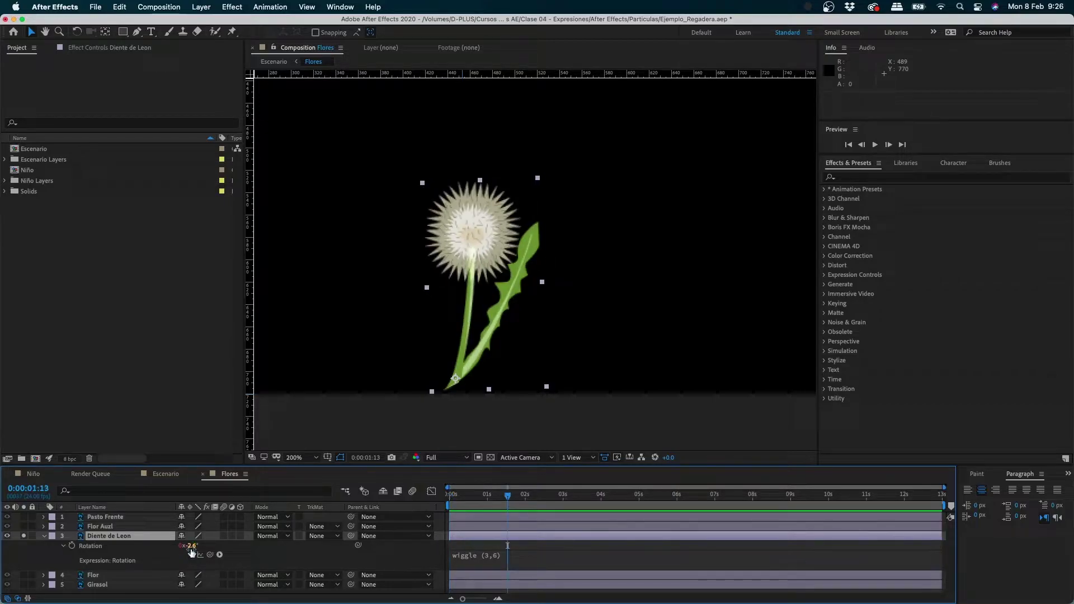
{"action": "key", "text": "space"}
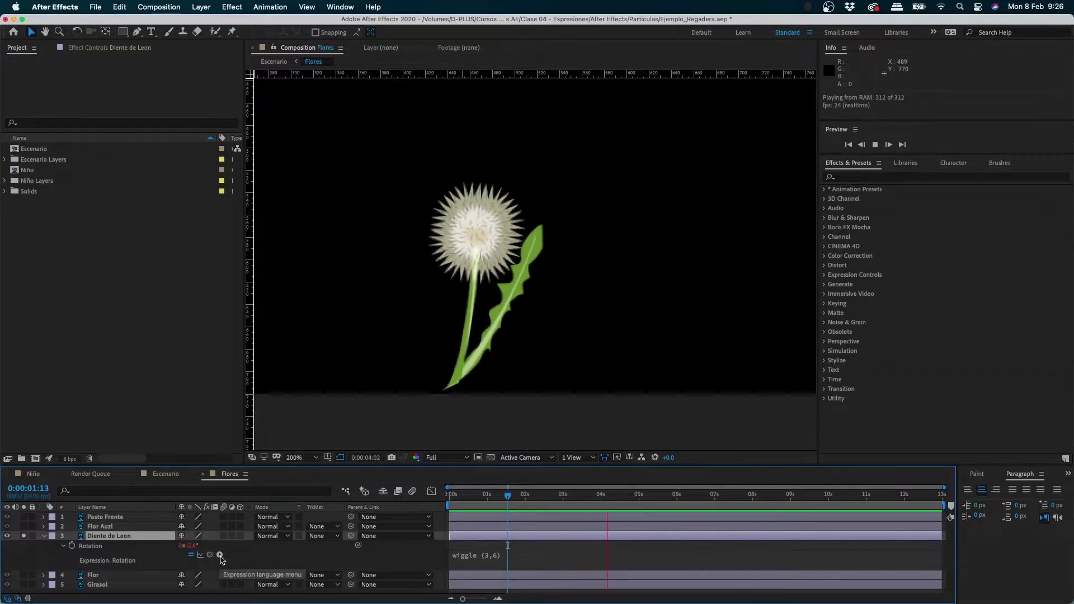
{"action": "key", "text": "space"}
{"action": "left_click_drag", "start_coordinate": [472, 497], "coordinate": [408, 516]}
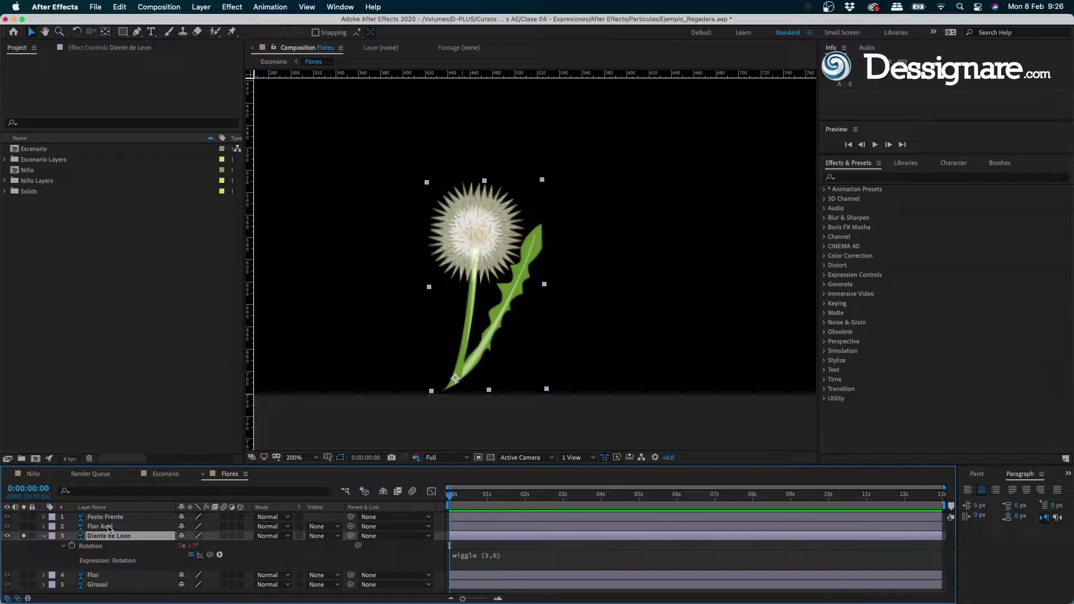
- Duplicate the Diente de Leon layer three times and preview the stacked copies wiggling
{"action": "left_click", "coordinate": [110, 536]}
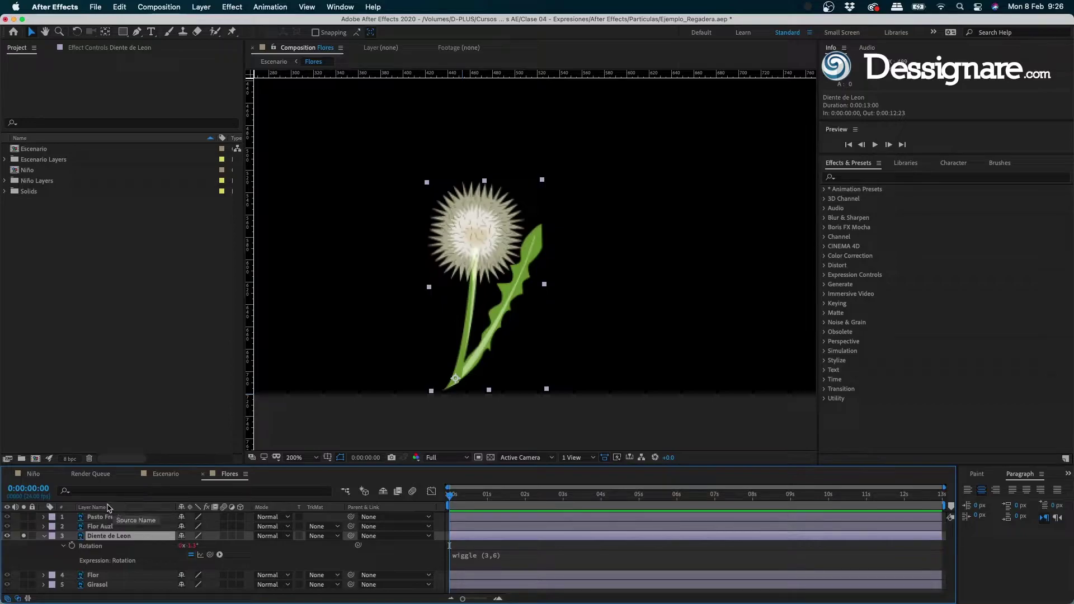
{"action": "key", "text": "super+d"}
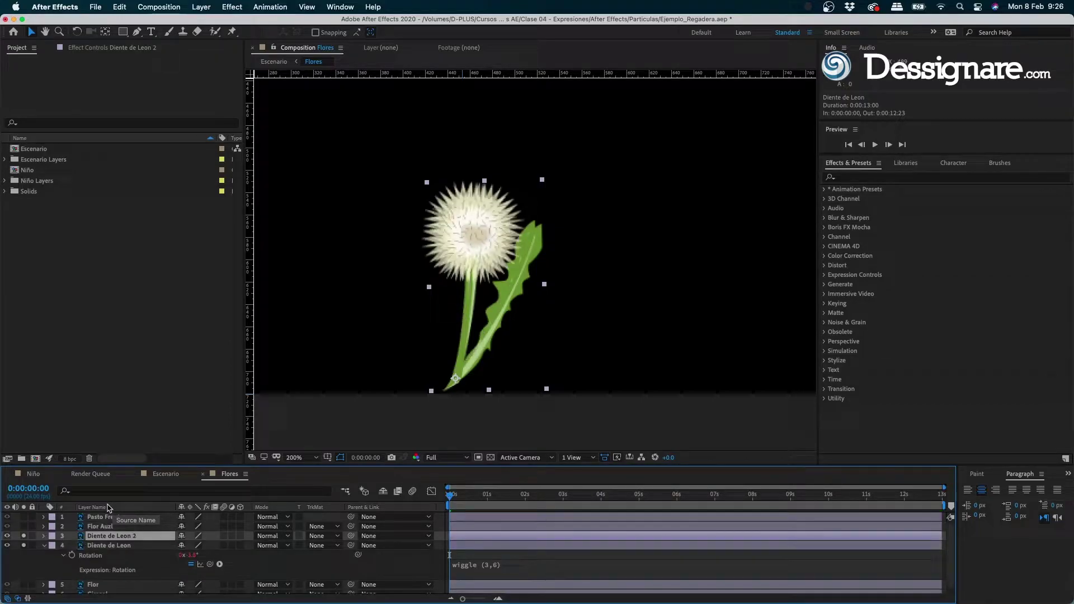
{"action": "key", "text": "super+d"}
{"action": "key", "text": "super+d"}
{"action": "key", "text": "space"}
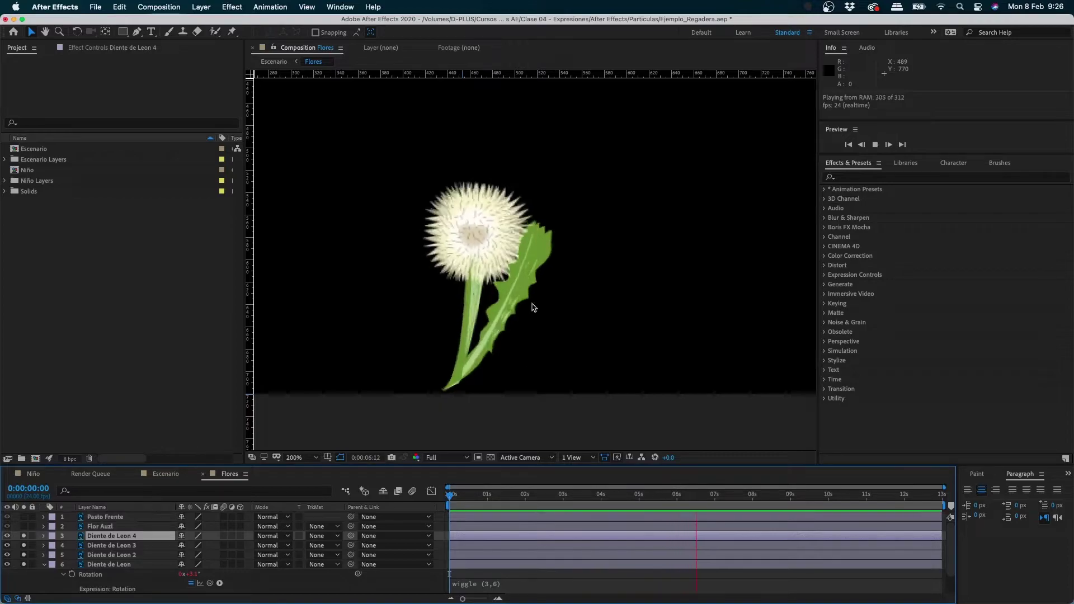
{"action": "key", "text": "space"}
- Spread the dandelion copies apart into a row along the ground and play back their motion
{"action": "left_click_drag", "start_coordinate": [556, 257], "coordinate": [690, 250]}
{"action": "left_click_drag", "start_coordinate": [467, 330], "coordinate": [372, 352]}
{"action": "left_click_drag", "start_coordinate": [470, 347], "coordinate": [683, 351]}
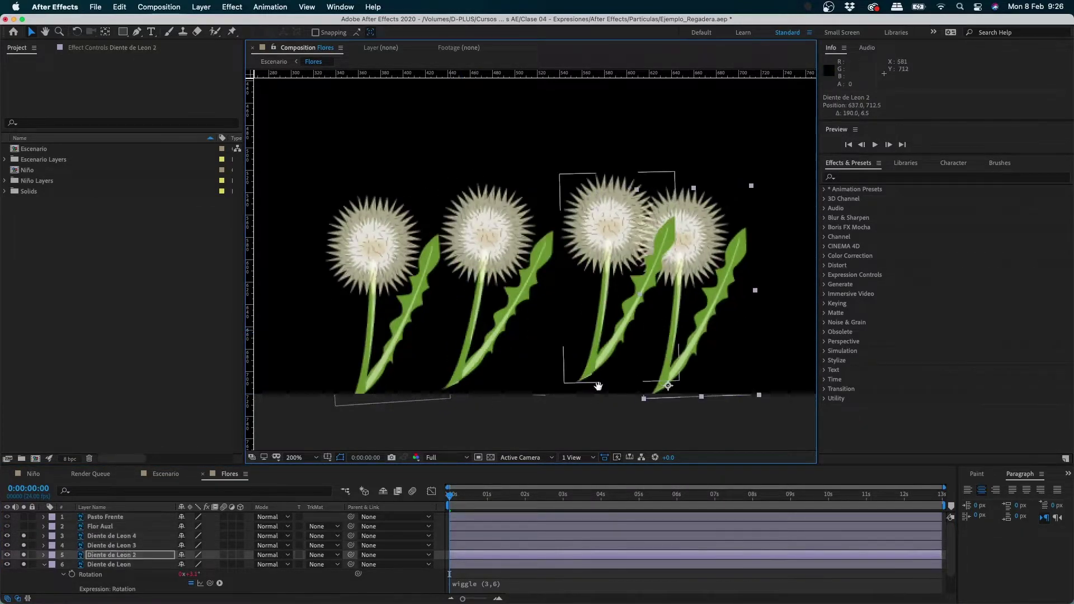
{"action": "key", "text": "space"}
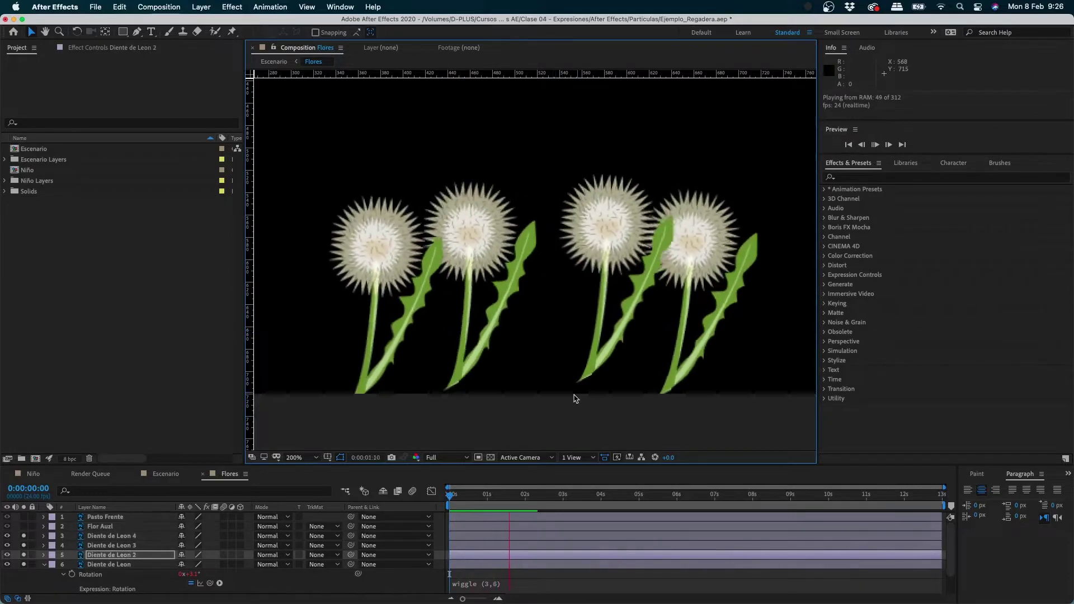
- Reveal the Anchor Point, Position, Scale, Rotation and Opacity properties of the Diente de Leon 4 layer
{"action": "left_click", "coordinate": [129, 536]}
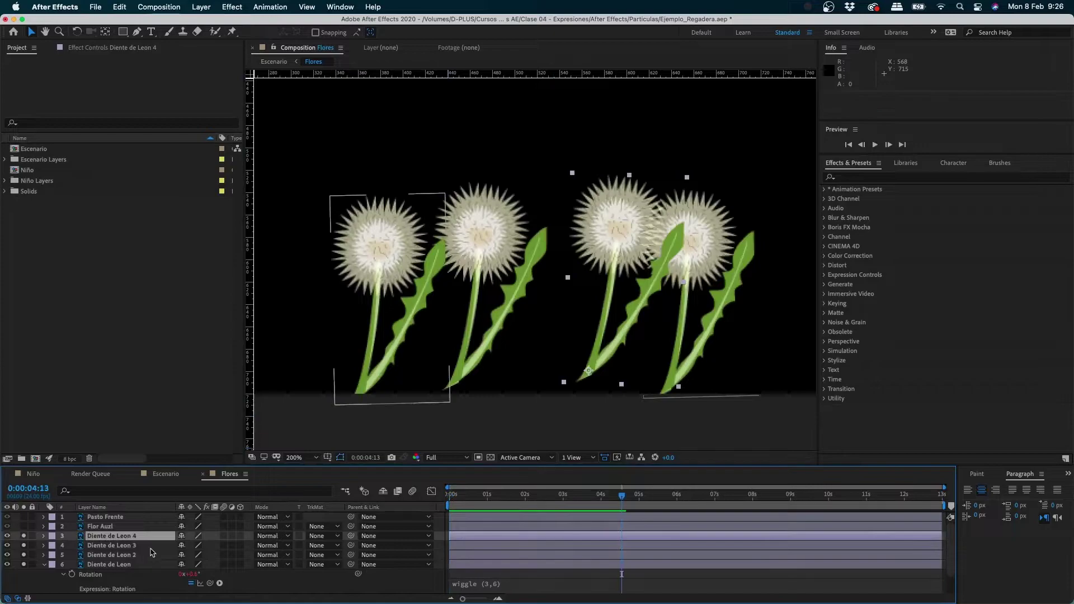
{"action": "key", "text": "r"}
{"action": "key", "text": "shift+a"}
{"action": "key", "text": "shift+p"}
{"action": "key", "text": "shift+s"}
{"action": "key", "text": "shift+t"}
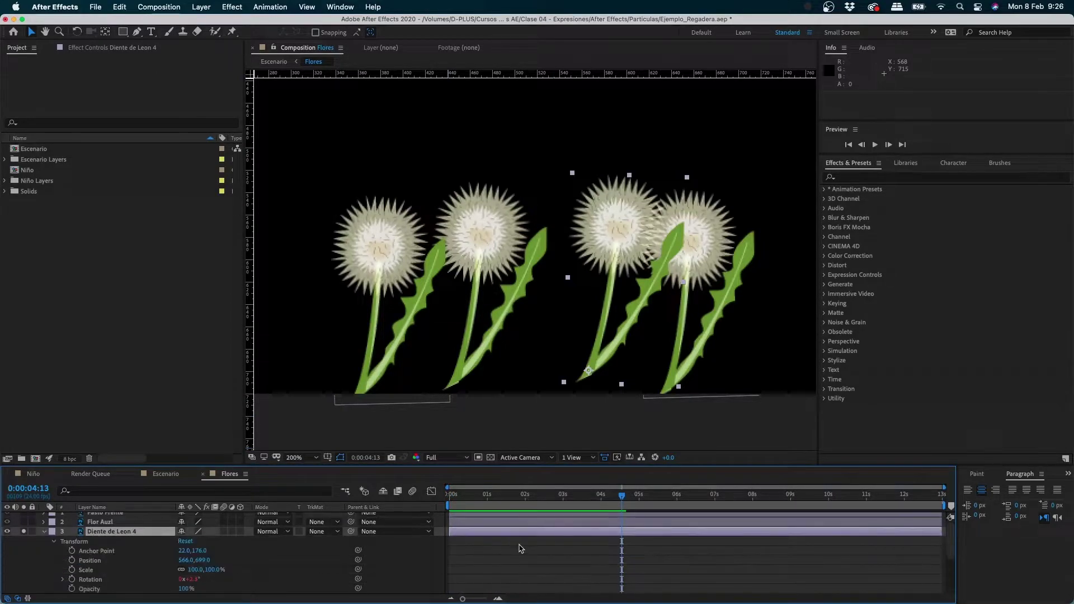
{"action": "left_click_drag", "start_coordinate": [953, 550], "coordinate": [955, 565]}
{"action": "scroll", "coordinate": [590, 552], "scroll_direction": "up", "scroll_amount": 3}
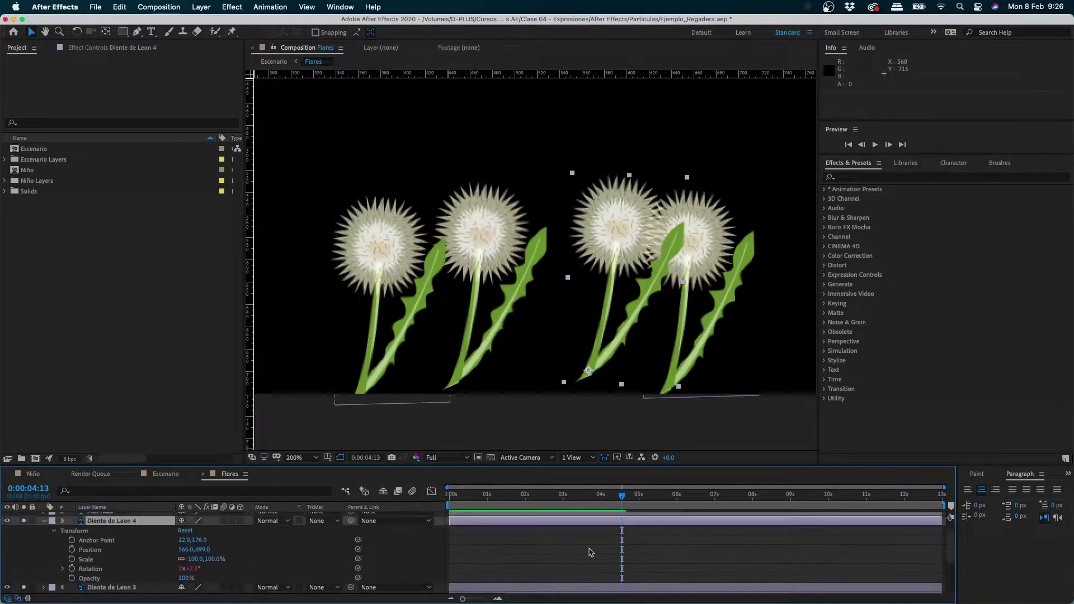
- Set Diente de Leon 4's Rotation expression to wiggle (5,7.5) and preview it against the other dandelions
{"action": "left_click", "coordinate": [63, 569]}
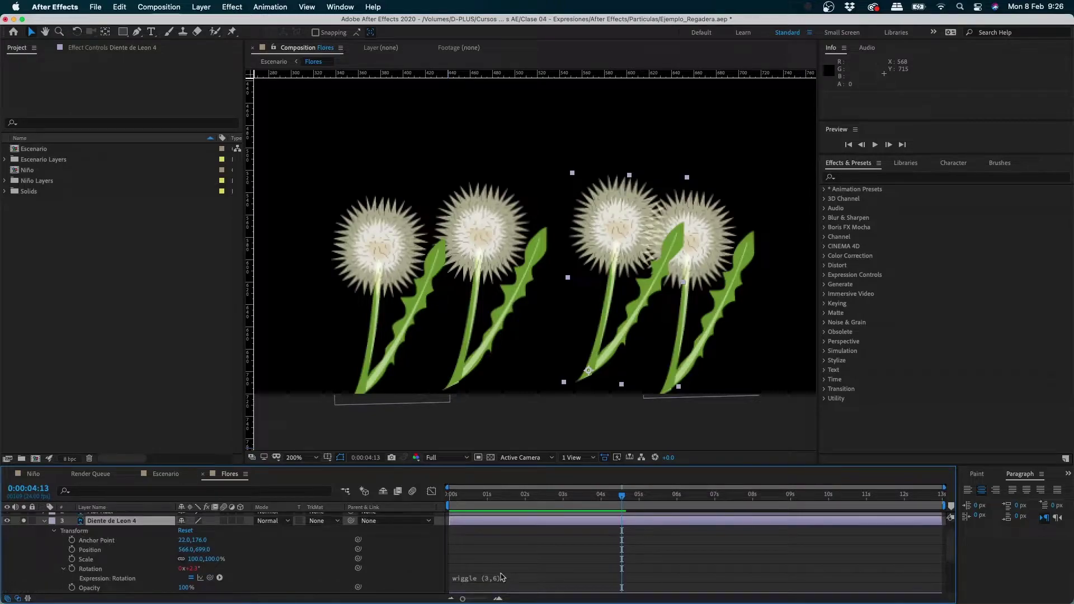
{"action": "left_click", "coordinate": [502, 578]}
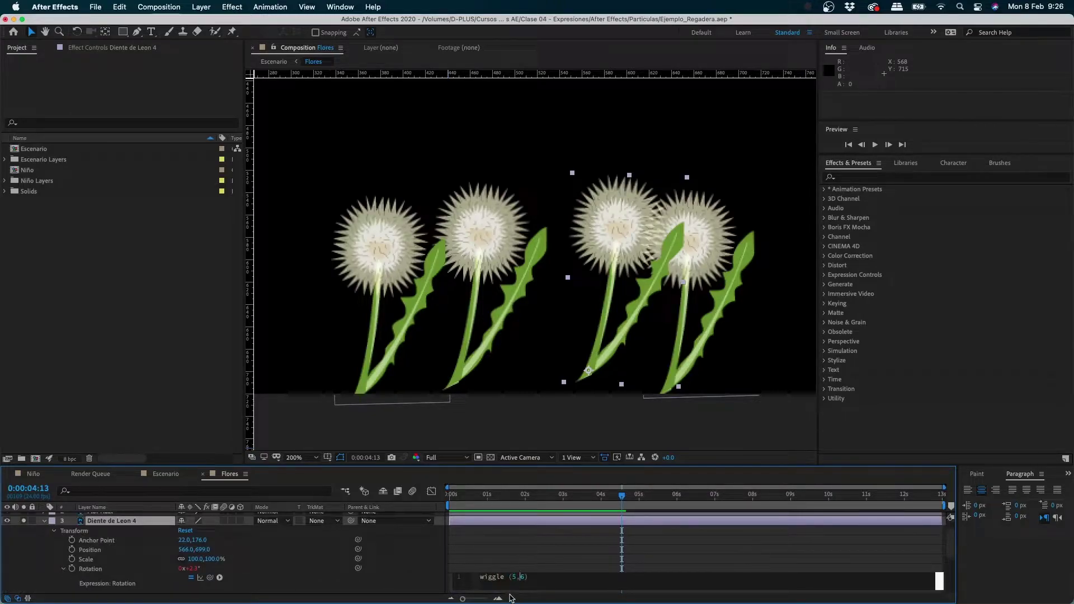
{"action": "type", "text": "7"}
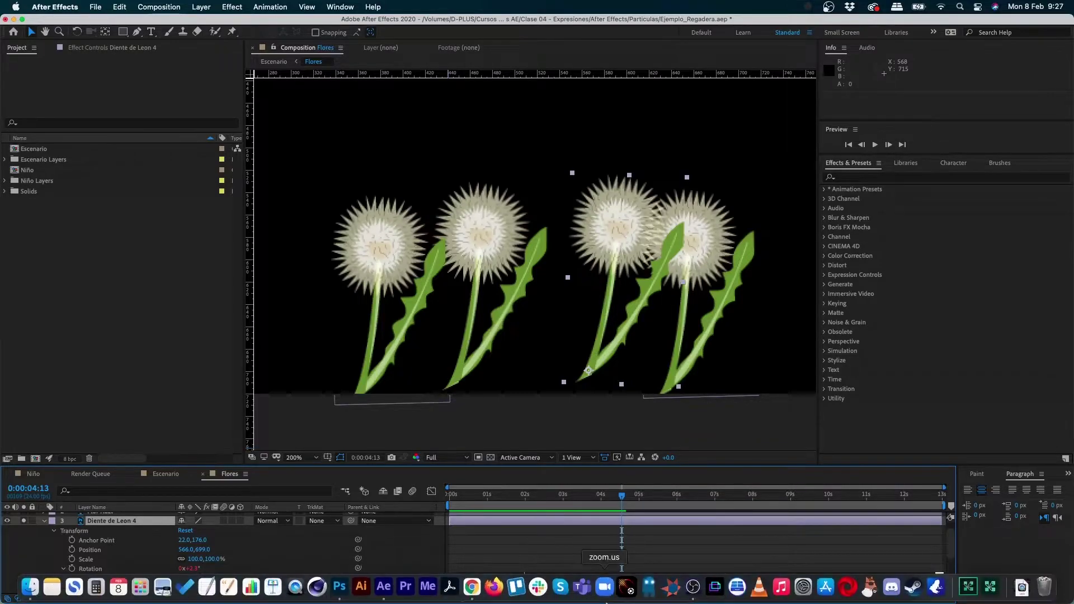
{"action": "type", "text": ",7,5)"}
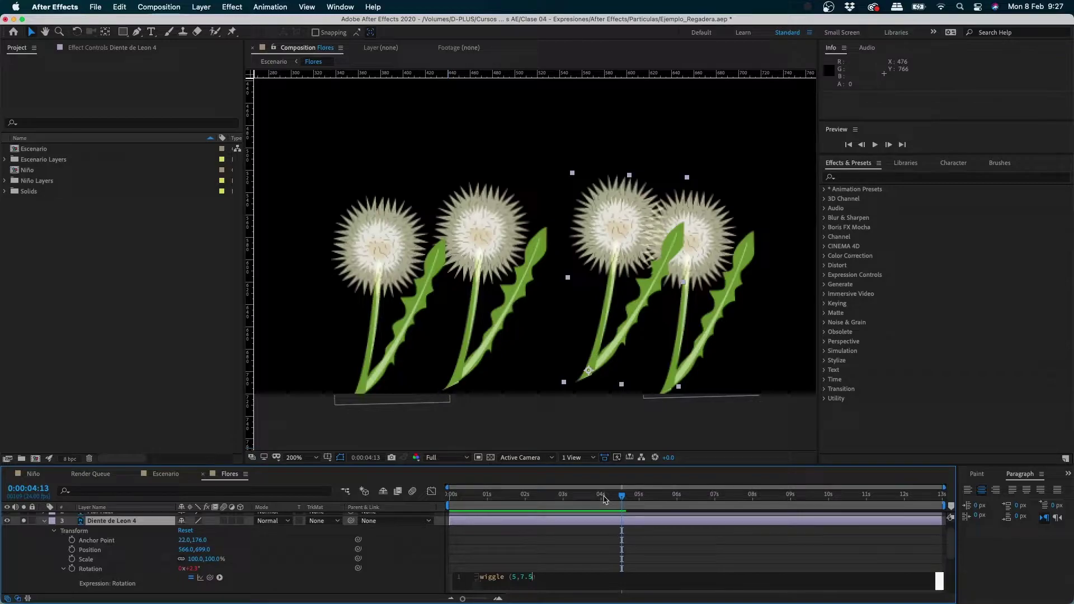
{"action": "left_click", "coordinate": [510, 531]}
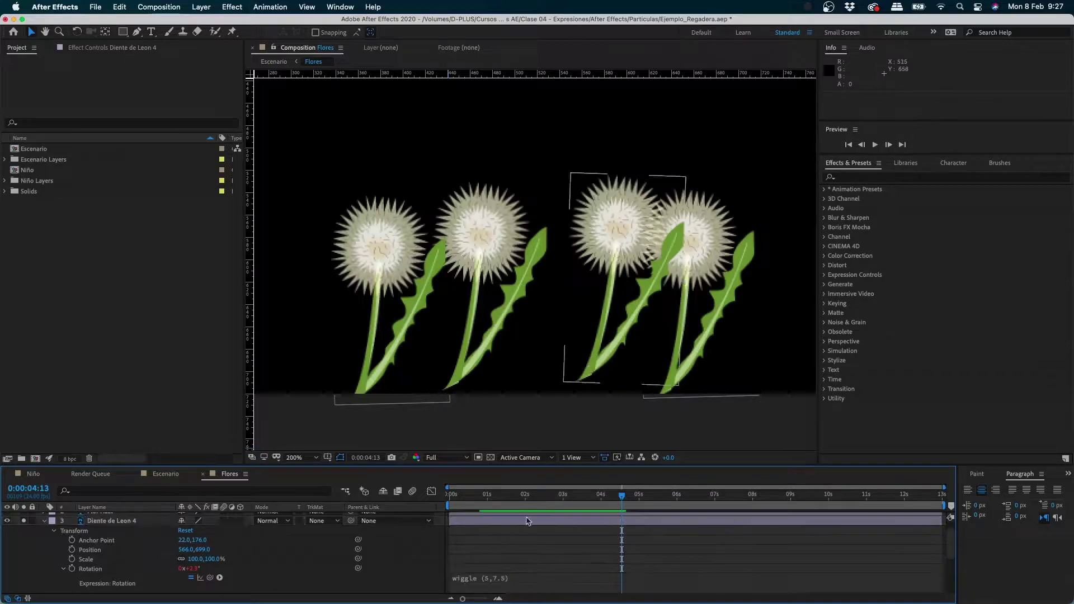
{"action": "key", "text": "space"}
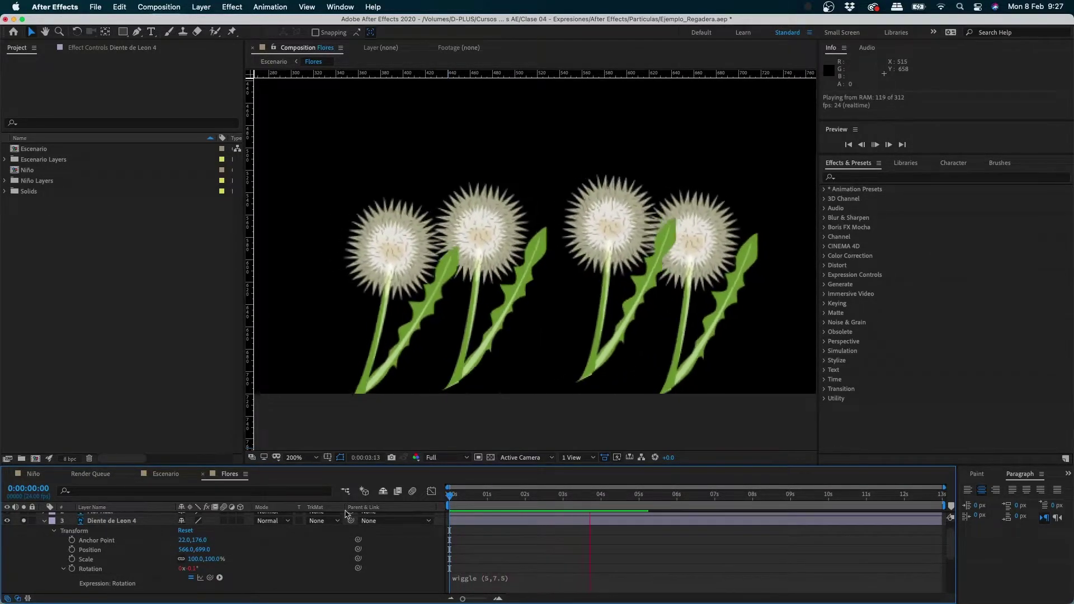
{"action": "left_click", "coordinate": [619, 294]}
- Turn off solo on the dandelion layers, then spread them along the ground among the other flowers and preview the scene
{"action": "left_click", "coordinate": [51, 522]}
{"action": "left_click", "coordinate": [48, 531]}
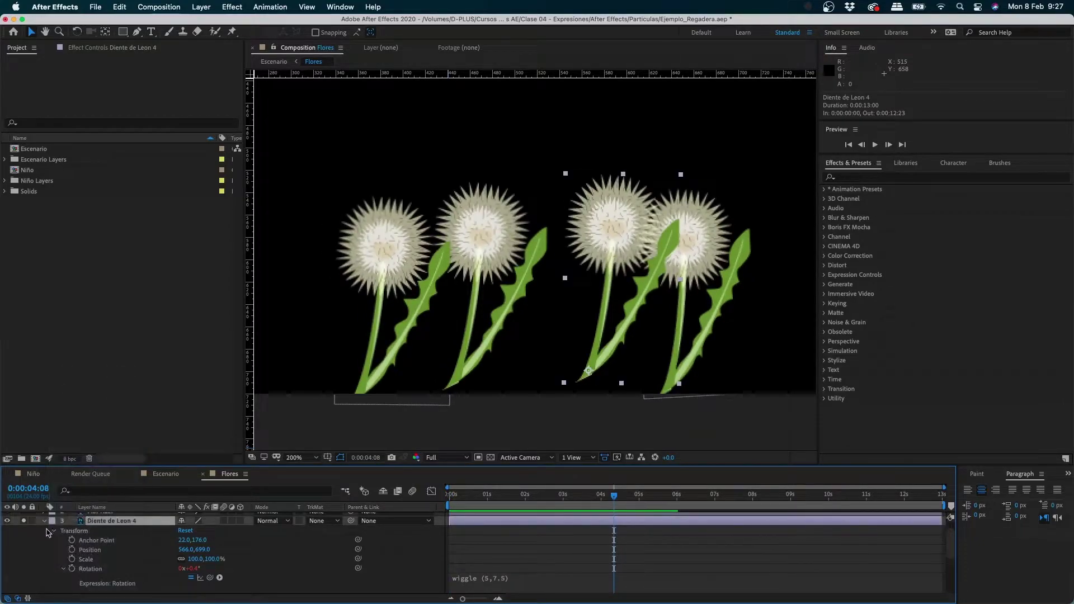
{"action": "left_click", "coordinate": [43, 521]}
{"action": "scroll", "coordinate": [606, 275], "scroll_direction": "down", "scroll_amount": 4}
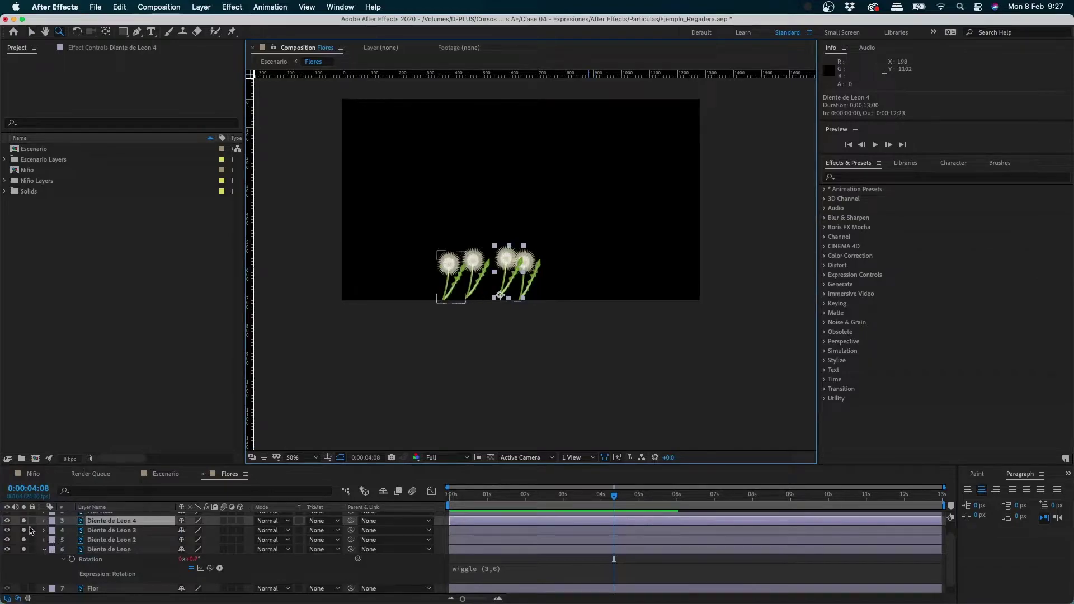
{"action": "key", "text": "v"}
{"action": "left_click_drag", "start_coordinate": [549, 277], "coordinate": [590, 288]}
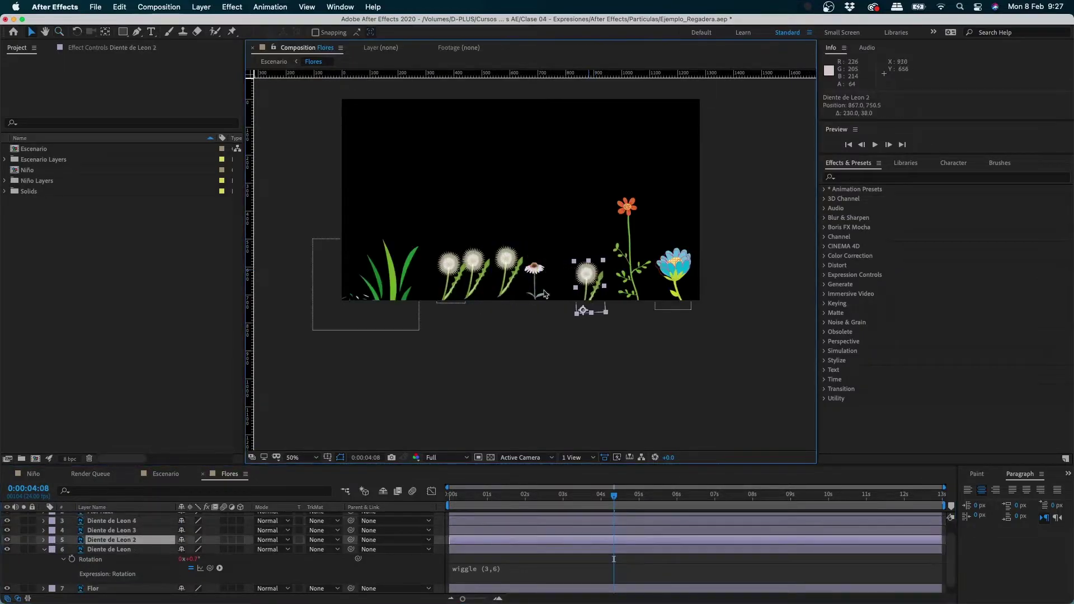
{"action": "left_click_drag", "start_coordinate": [505, 278], "coordinate": [502, 300]}
{"action": "left_click_drag", "start_coordinate": [451, 291], "coordinate": [491, 334]}
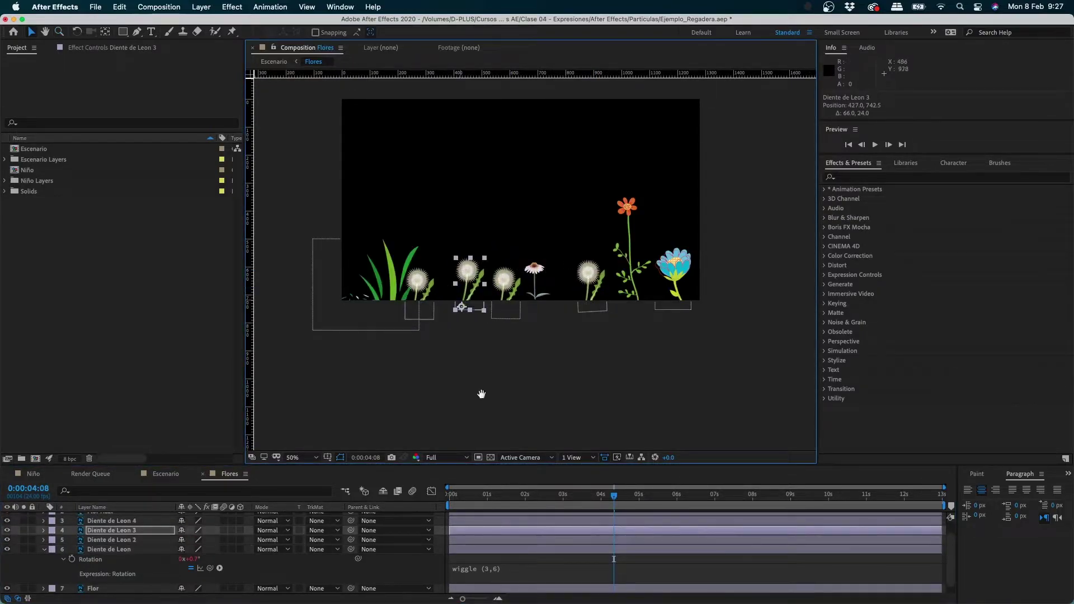
{"action": "key", "text": "space"}
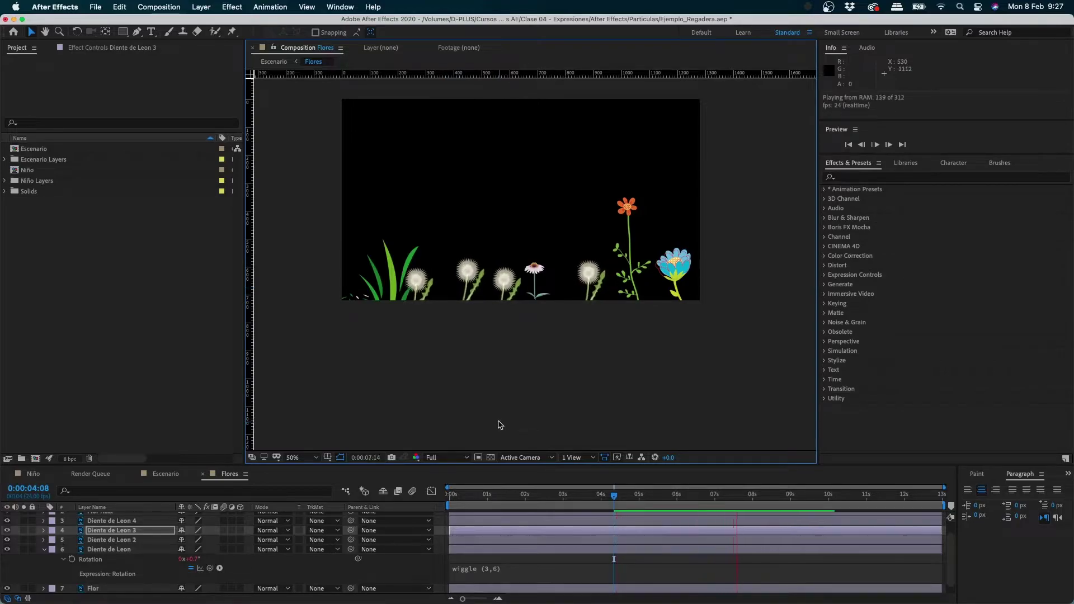
{"action": "key", "text": "space"}
- Solo the Girasol layer and move its flower to about 461.5, 657.5
{"action": "left_click", "coordinate": [44, 550]}
{"action": "left_click", "coordinate": [111, 536]}
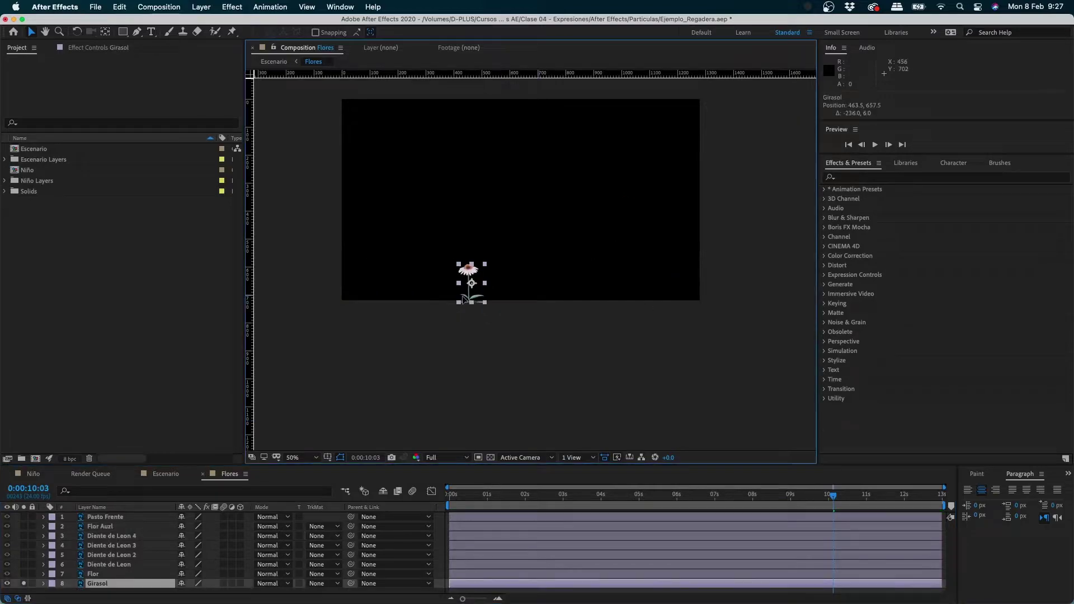
{"action": "left_click", "coordinate": [472, 282]}
{"action": "key", "text": "z"}
{"action": "left_click", "coordinate": [500, 286]}
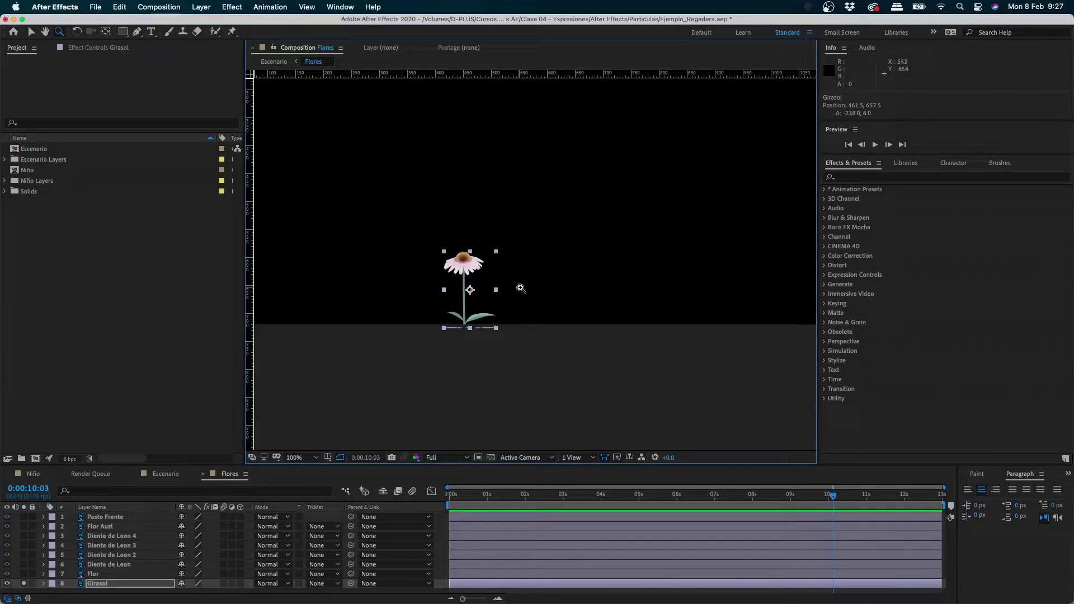
- Move the Girasol layer's anchor point from its centre down to its leaves with the Pan Behind tool
{"action": "left_click", "coordinate": [100, 585]}
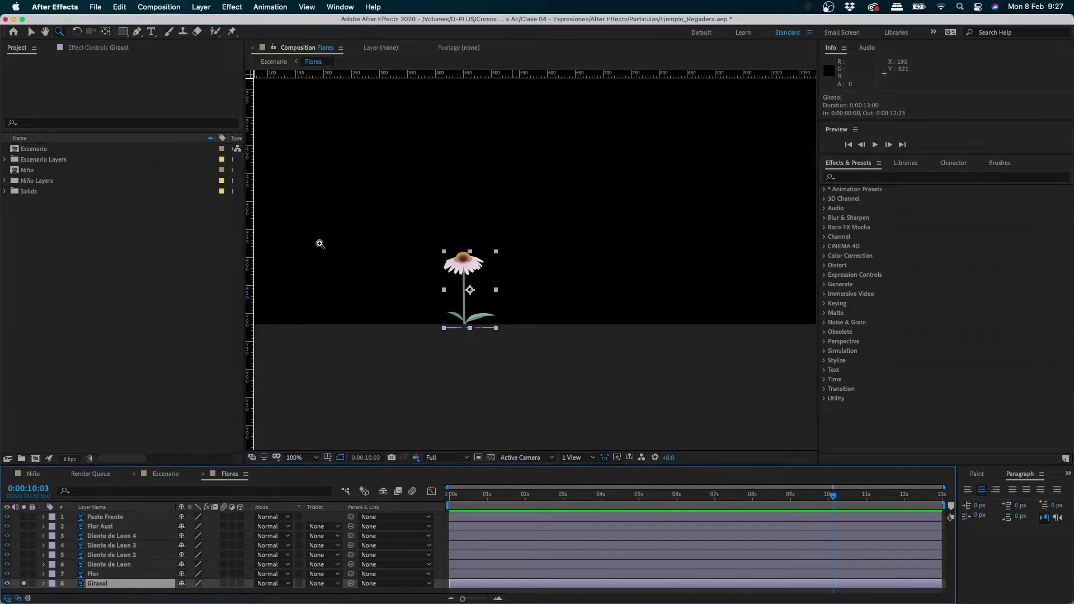
{"action": "left_click", "coordinate": [105, 31]}
{"action": "left_click_drag", "start_coordinate": [468, 292], "coordinate": [467, 318]}
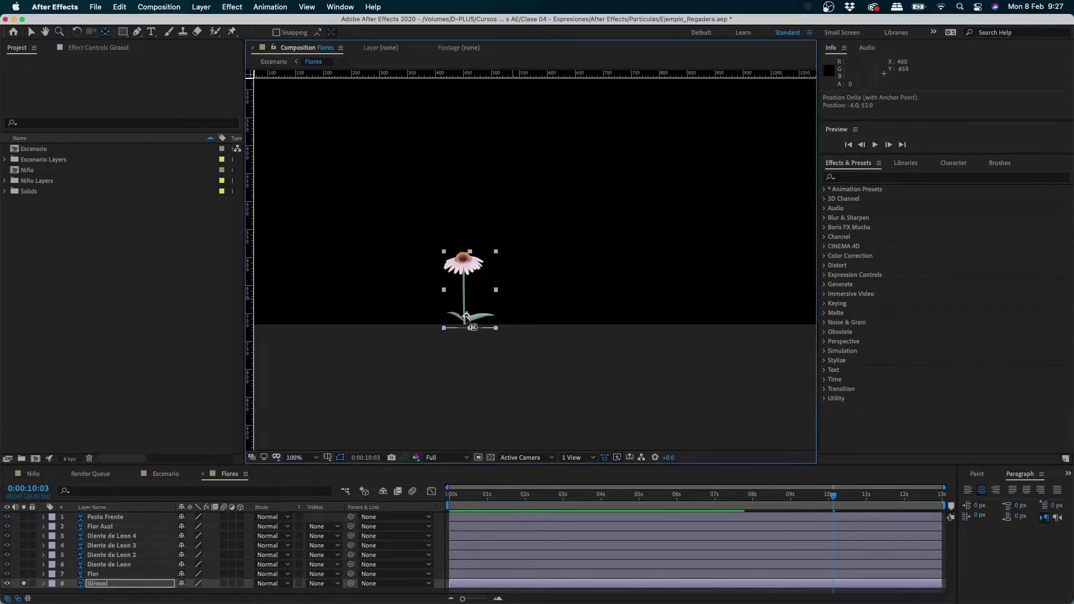
{"action": "key", "text": "v"}
{"action": "left_click", "coordinate": [547, 377]}
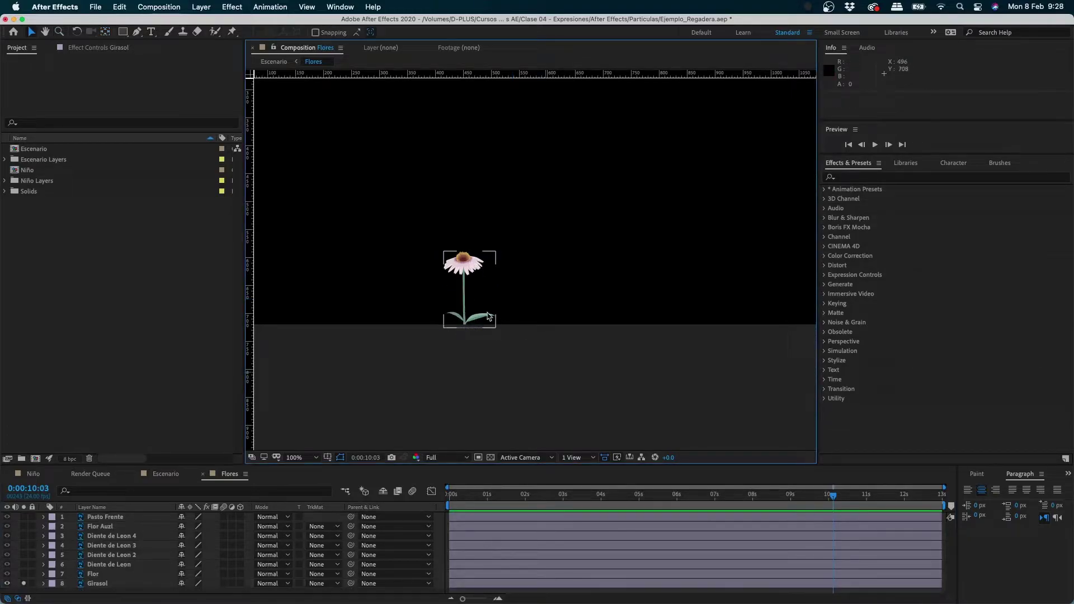
- Refine the Girasol layer's anchor point so it sits exactly at the base of the stem
{"action": "left_click", "coordinate": [469, 297]}
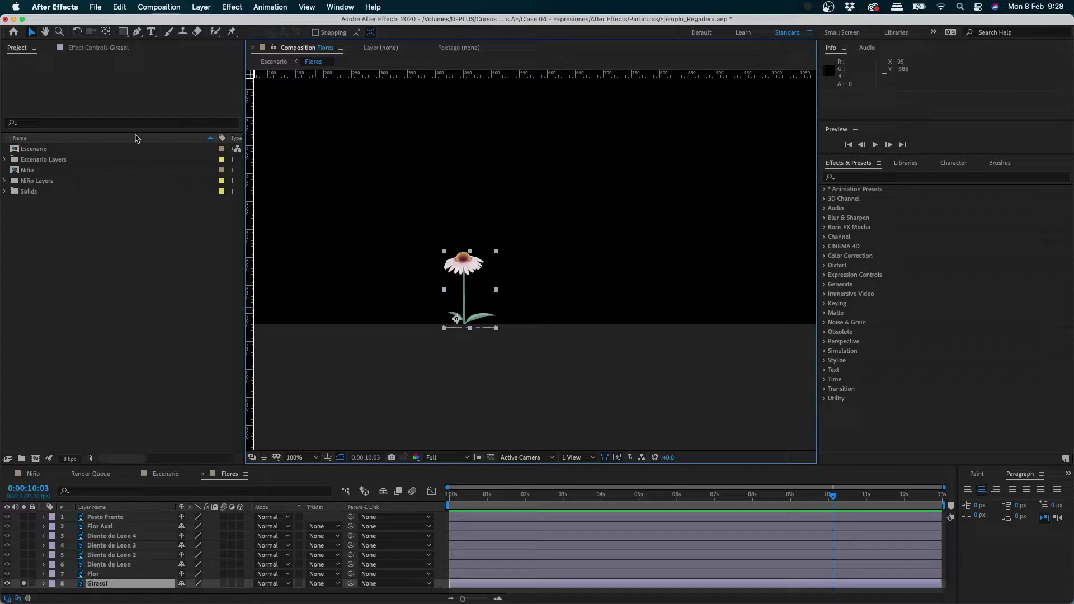
{"action": "left_click", "coordinate": [106, 31]}
{"action": "left_click_drag", "start_coordinate": [460, 322], "coordinate": [468, 327]}
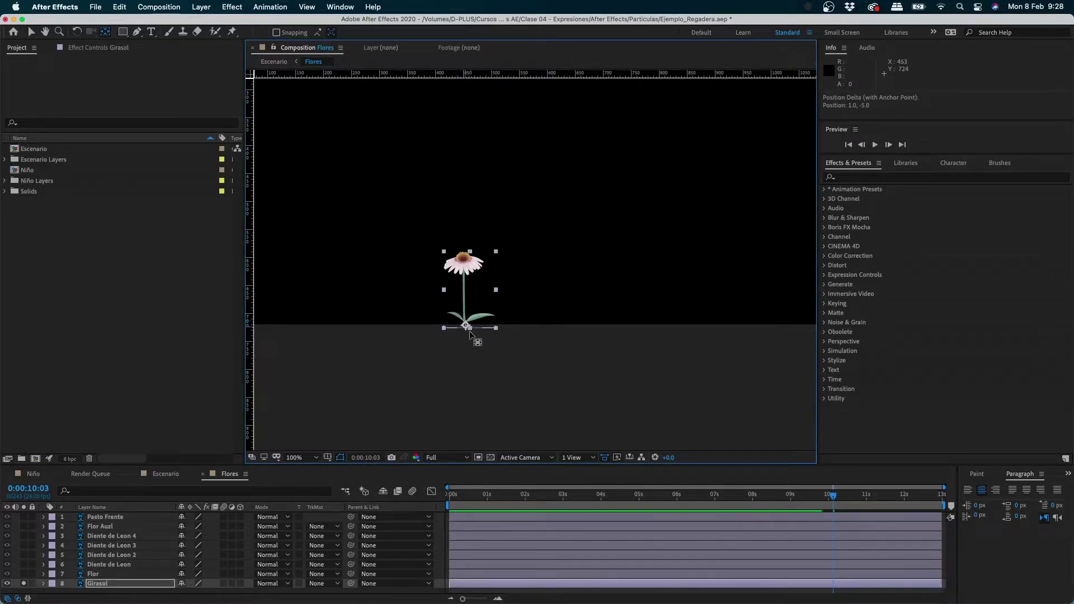
{"action": "key", "text": "v"}
{"action": "left_click", "coordinate": [515, 369]}
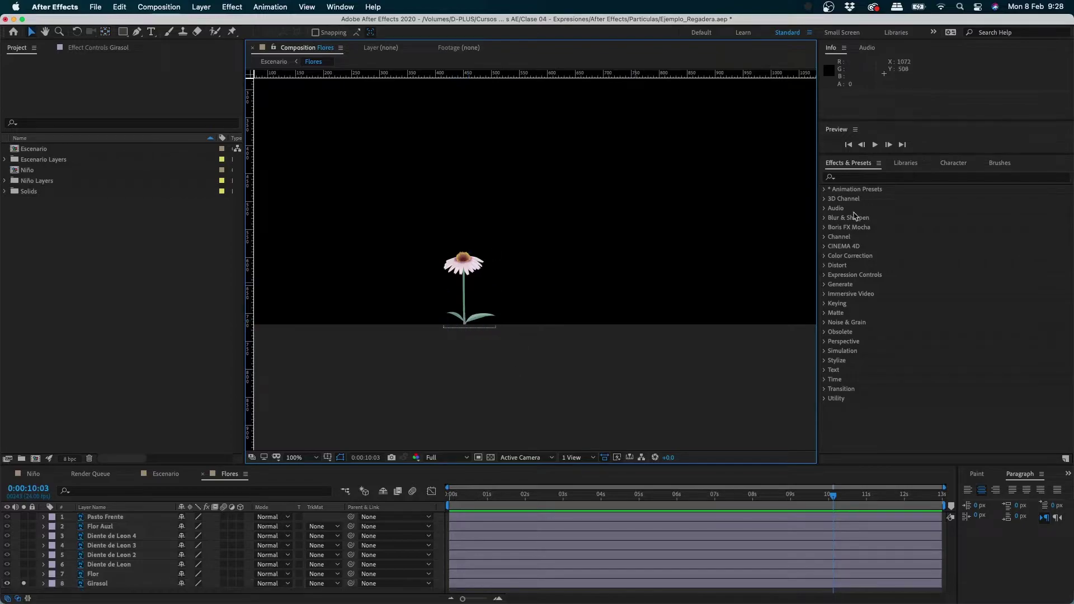
{"action": "left_click", "coordinate": [467, 269]}
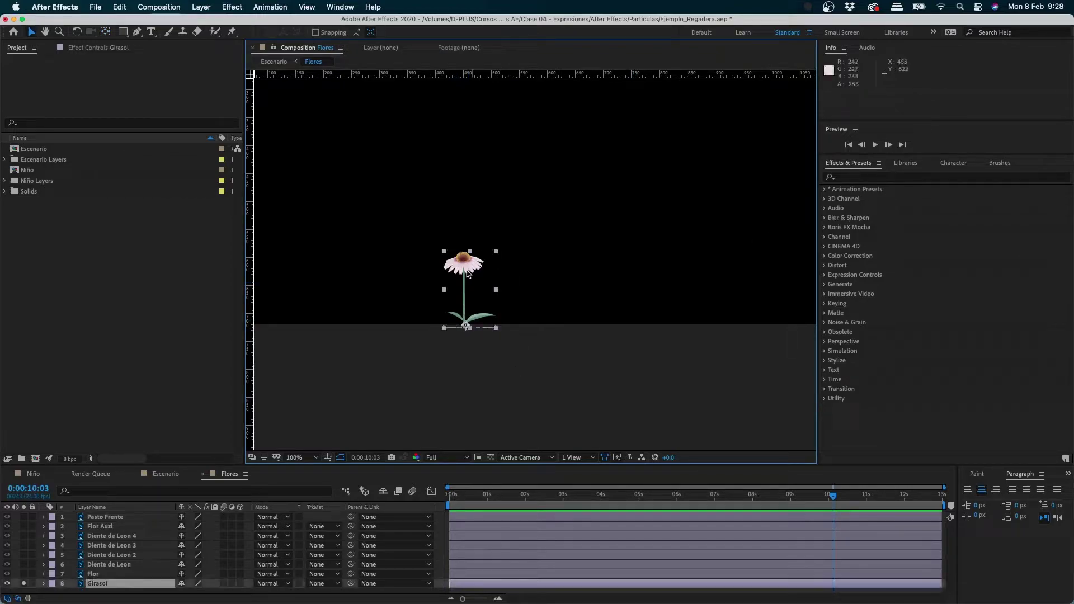
- Apply the Ondulación - rotación preset from the Behaviors animation presets to the Girasol flower
{"action": "left_click", "coordinate": [865, 196]}
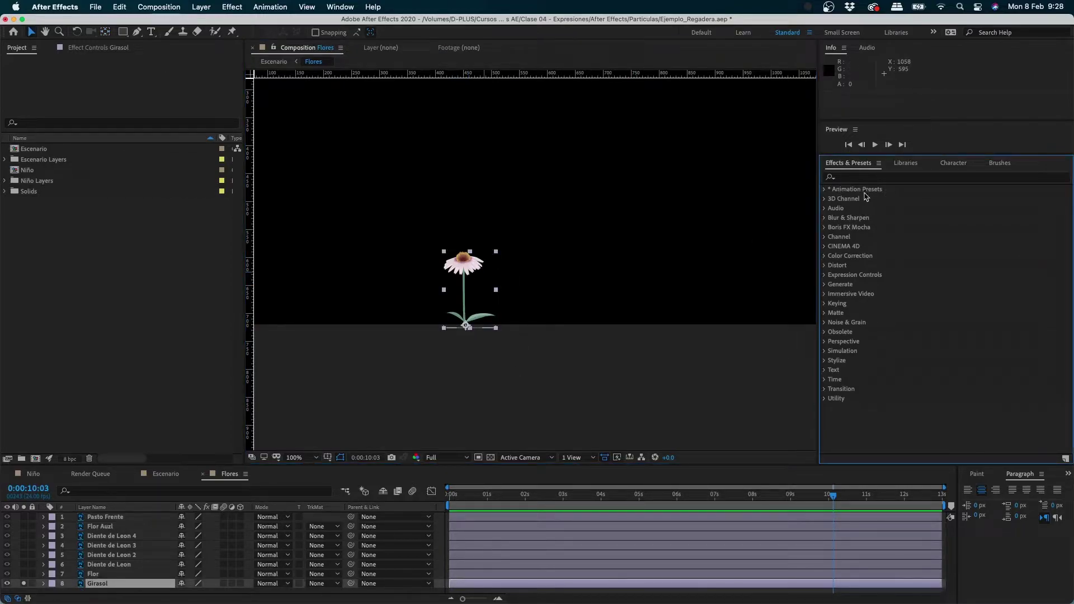
{"action": "left_click", "coordinate": [824, 190]}
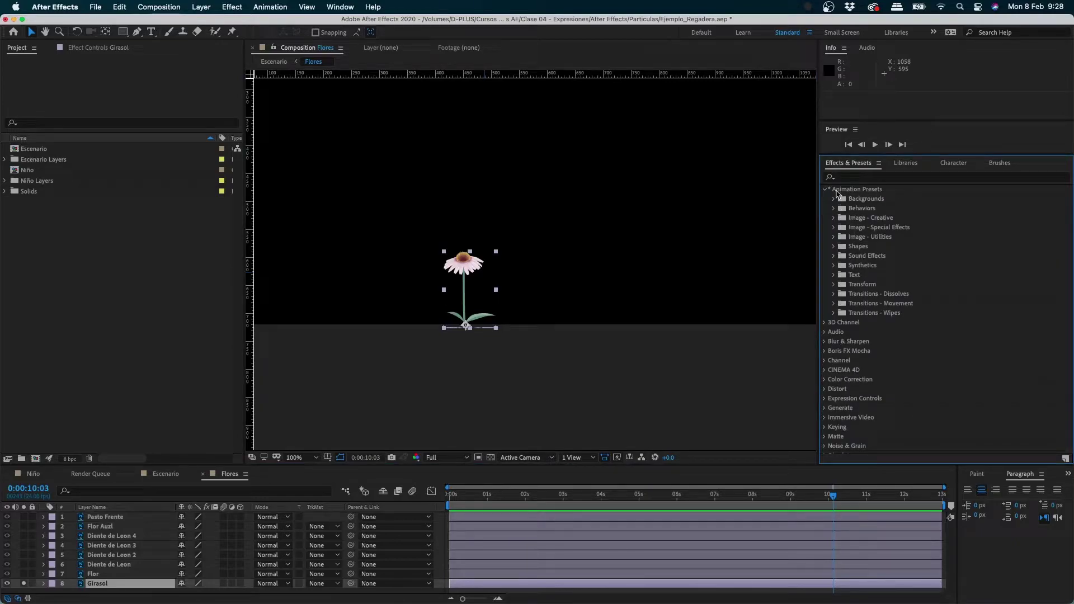
{"action": "left_click", "coordinate": [827, 190]}
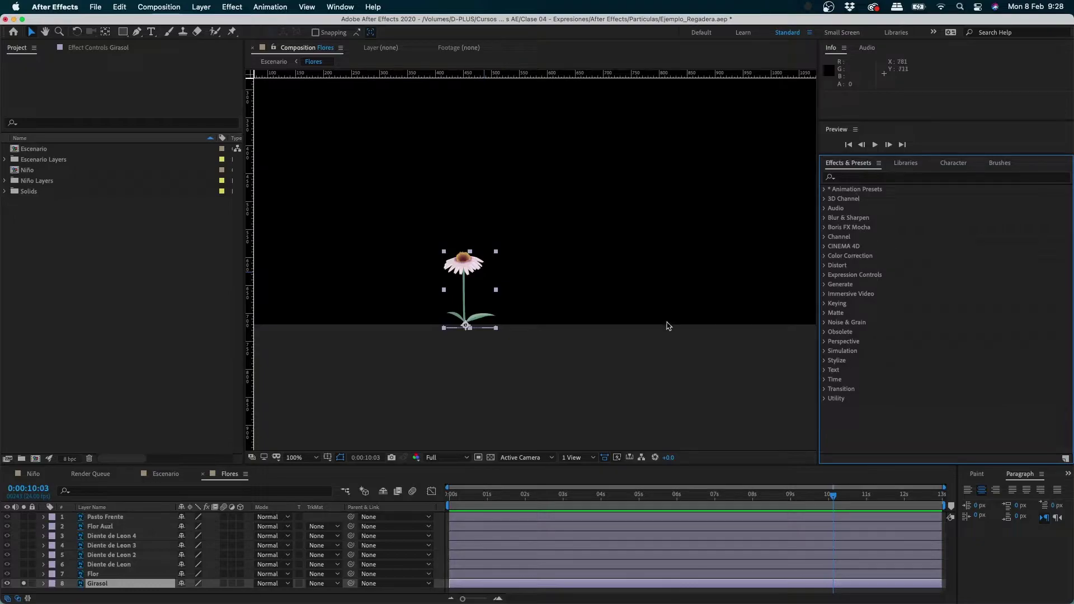
{"action": "left_click", "coordinate": [824, 190]}
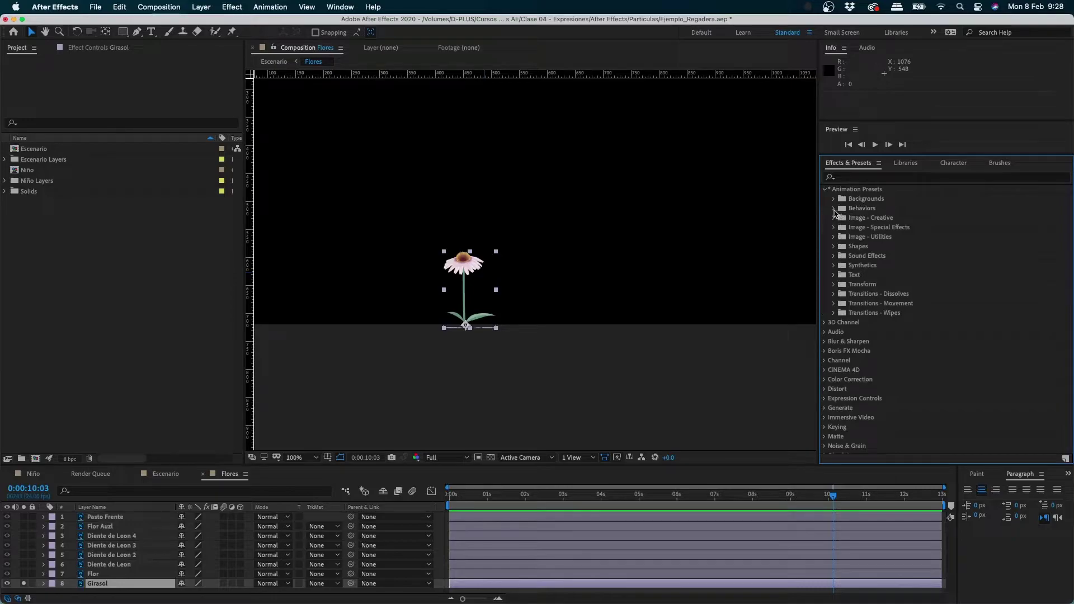
{"action": "left_click", "coordinate": [834, 209]}
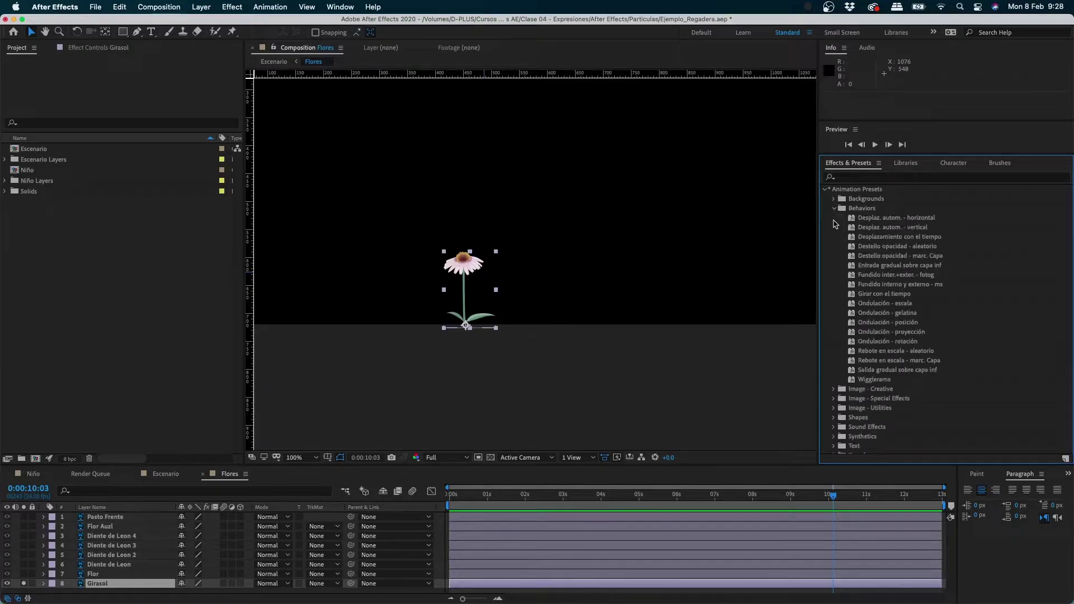
{"action": "left_click", "coordinate": [882, 305]}
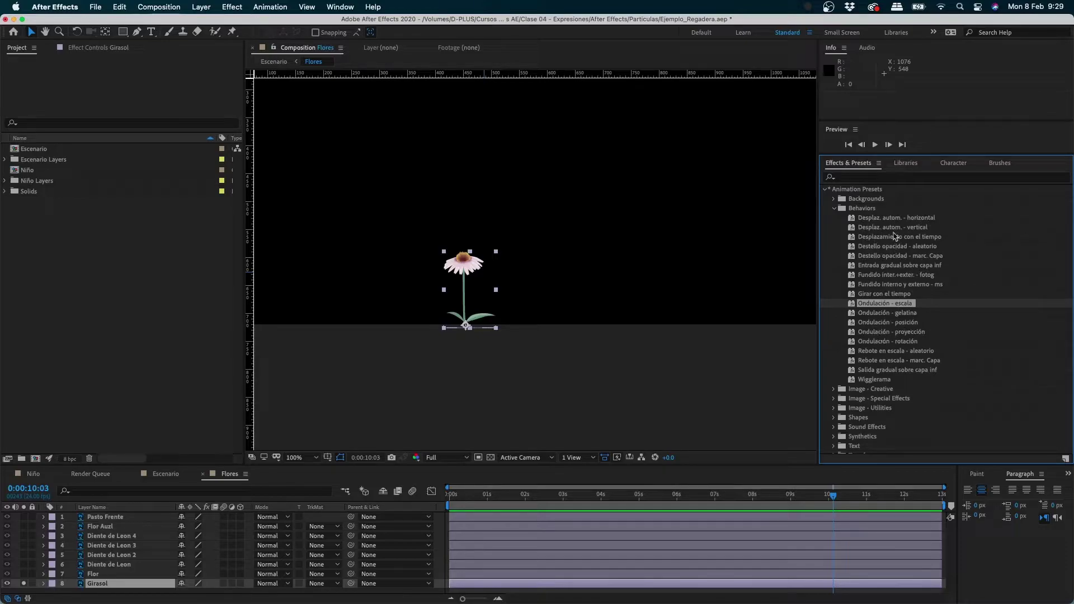
{"action": "left_click", "coordinate": [877, 317]}
{"action": "left_click", "coordinate": [880, 305]}
{"action": "left_click", "coordinate": [918, 323]}
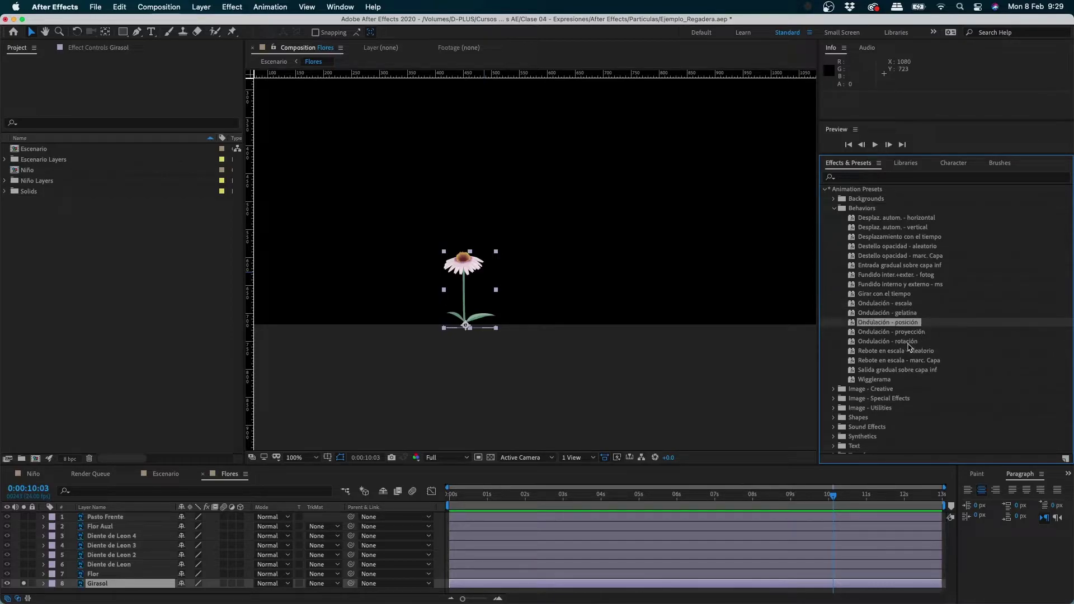
{"action": "left_click", "coordinate": [911, 343]}
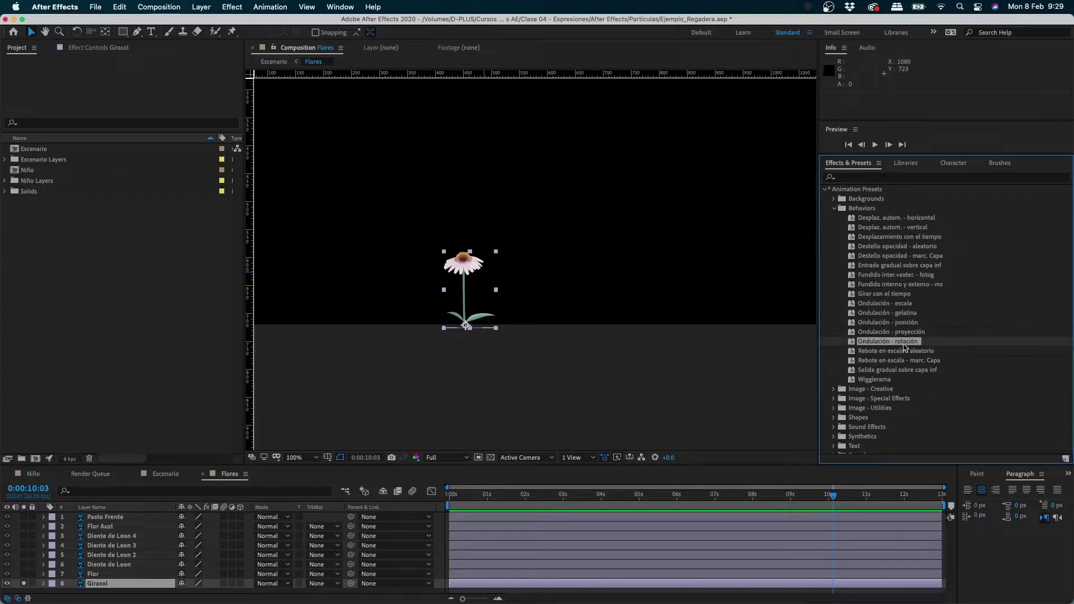
{"action": "left_click_drag", "start_coordinate": [909, 343], "coordinate": [477, 276]}
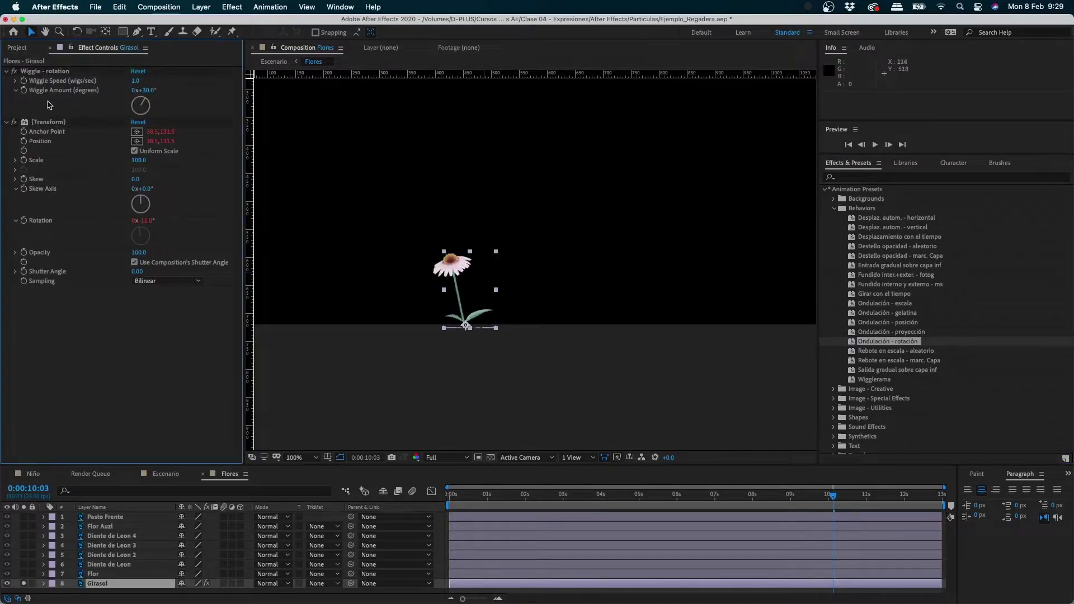
- Inspect the expression on the Rotation property of the Girasol layer's Transform effect, then collapse the layer's properties
{"action": "left_click", "coordinate": [6, 123], "text": "ctrl"}
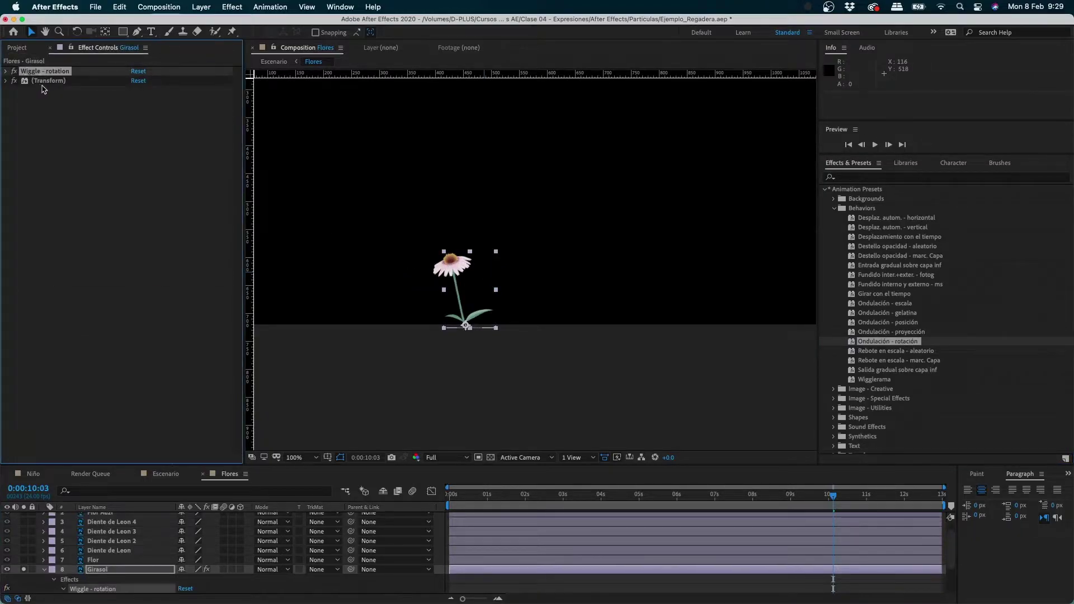
{"action": "left_click", "coordinate": [33, 82]}
{"action": "left_click", "coordinate": [6, 81]}
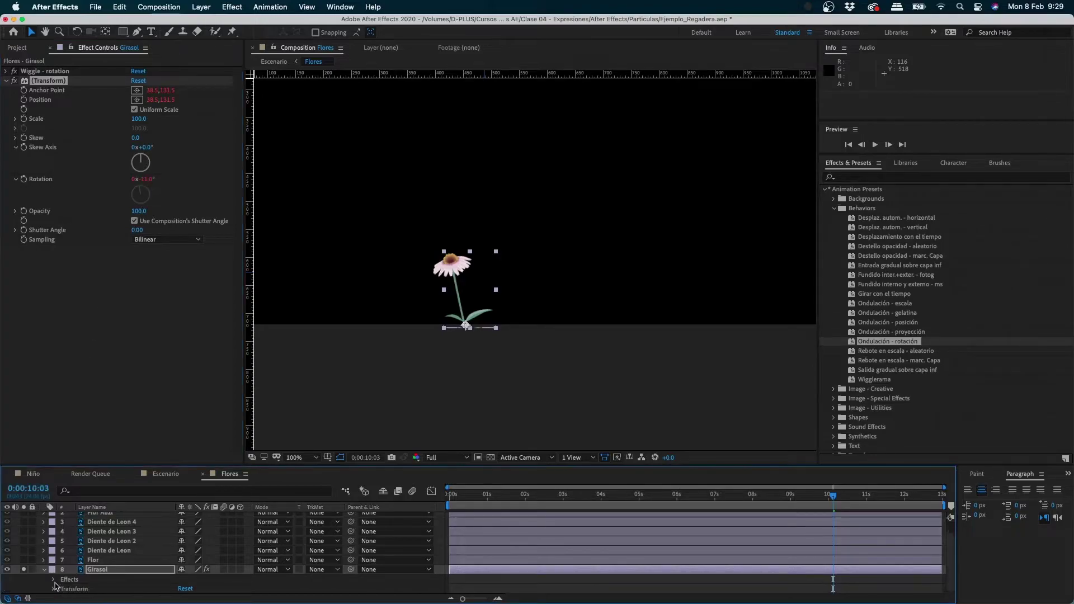
{"action": "scroll", "coordinate": [84, 587], "scroll_direction": "down", "scroll_amount": 5}
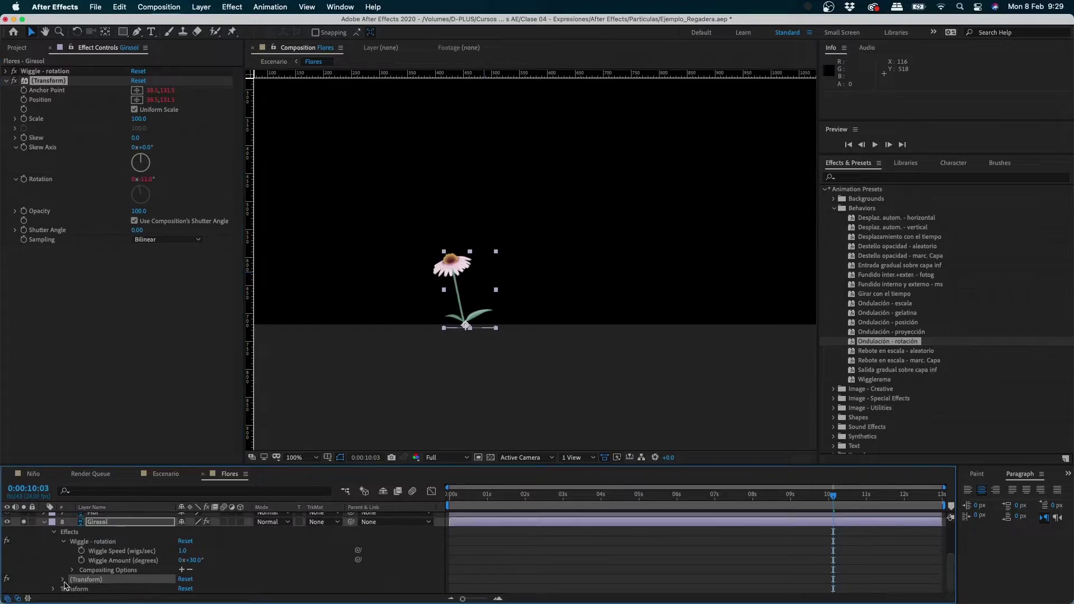
{"action": "left_click", "coordinate": [62, 580]}
{"action": "scroll", "coordinate": [67, 587], "scroll_direction": "down", "scroll_amount": 6}
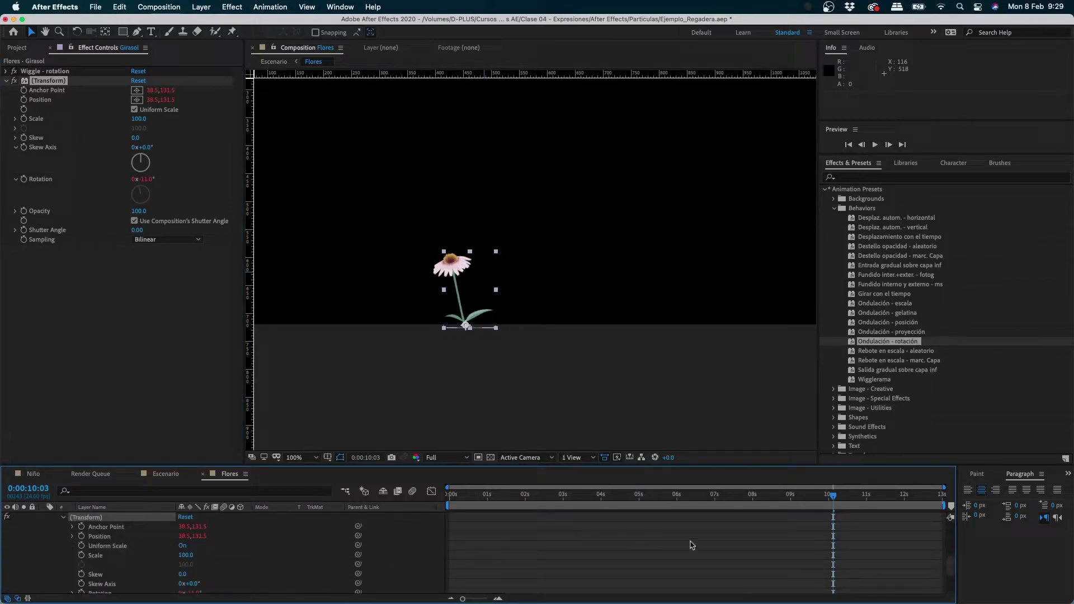
{"action": "scroll", "coordinate": [68, 542], "scroll_direction": "down", "scroll_amount": 3}
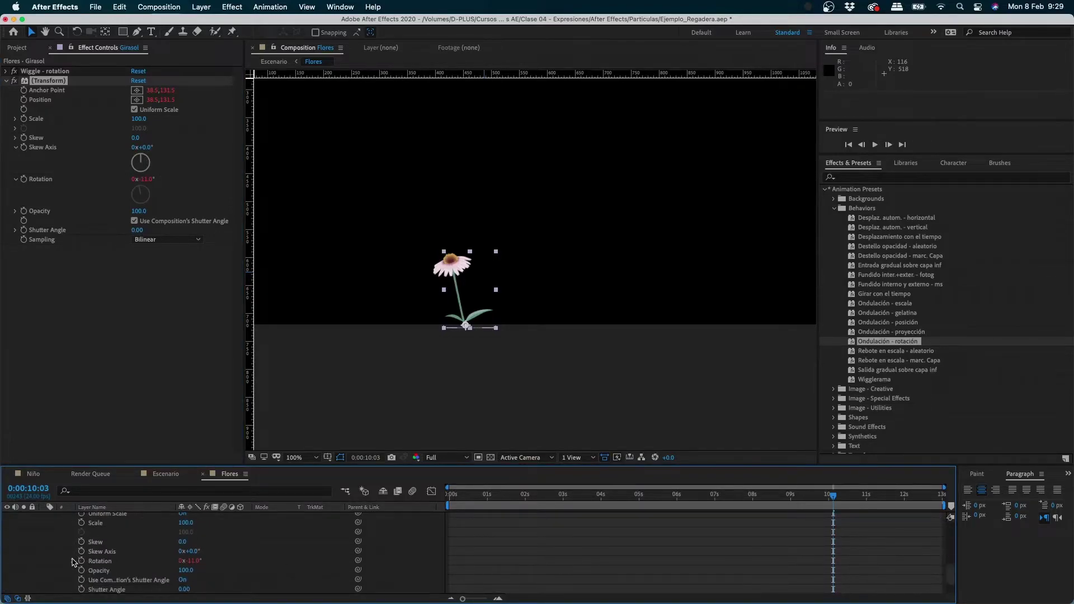
{"action": "left_click", "coordinate": [74, 561]}
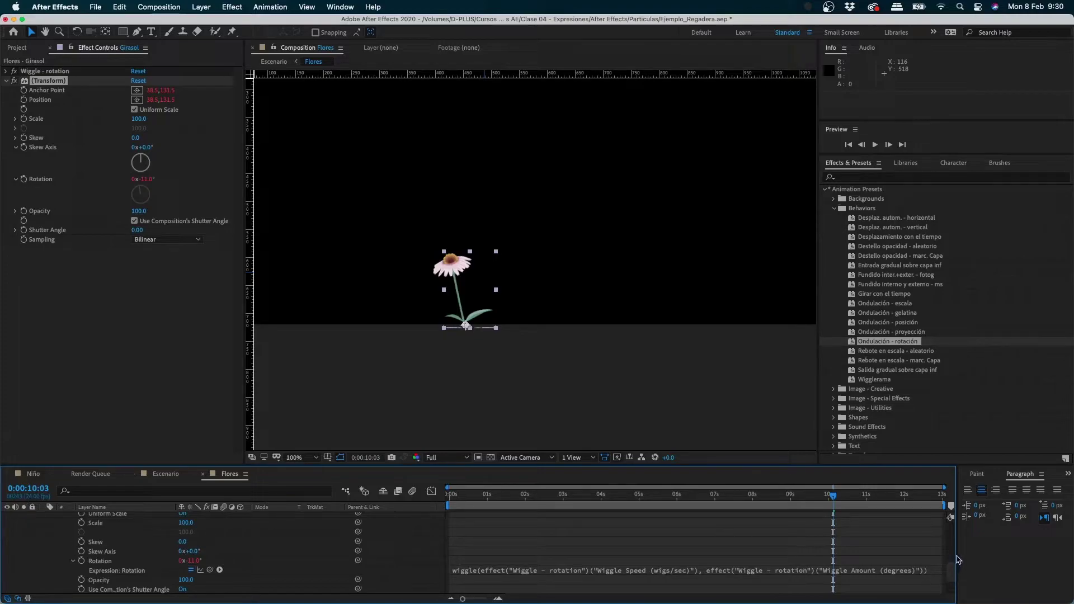
{"action": "scroll", "coordinate": [951, 565], "scroll_direction": "up", "scroll_amount": 3}
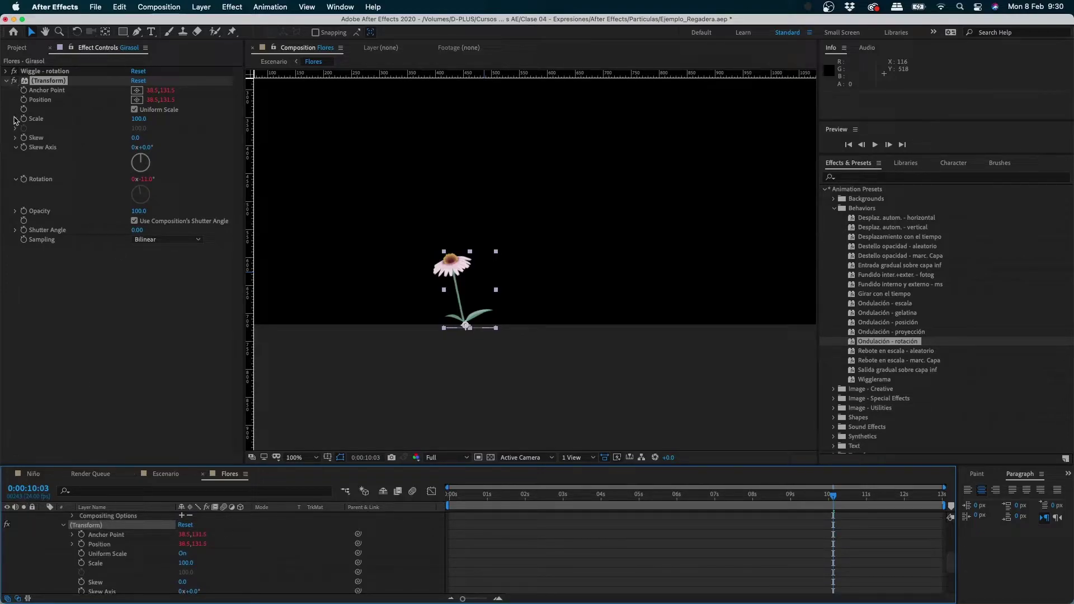
{"action": "scroll", "coordinate": [954, 559], "scroll_direction": "up", "scroll_amount": 3}
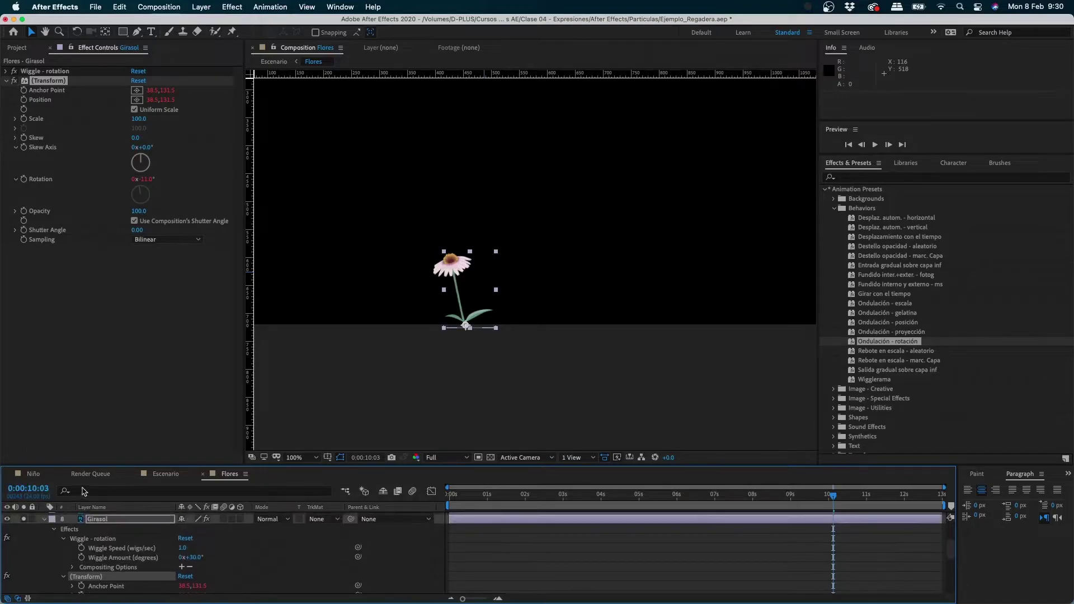
{"action": "left_click", "coordinate": [44, 521]}
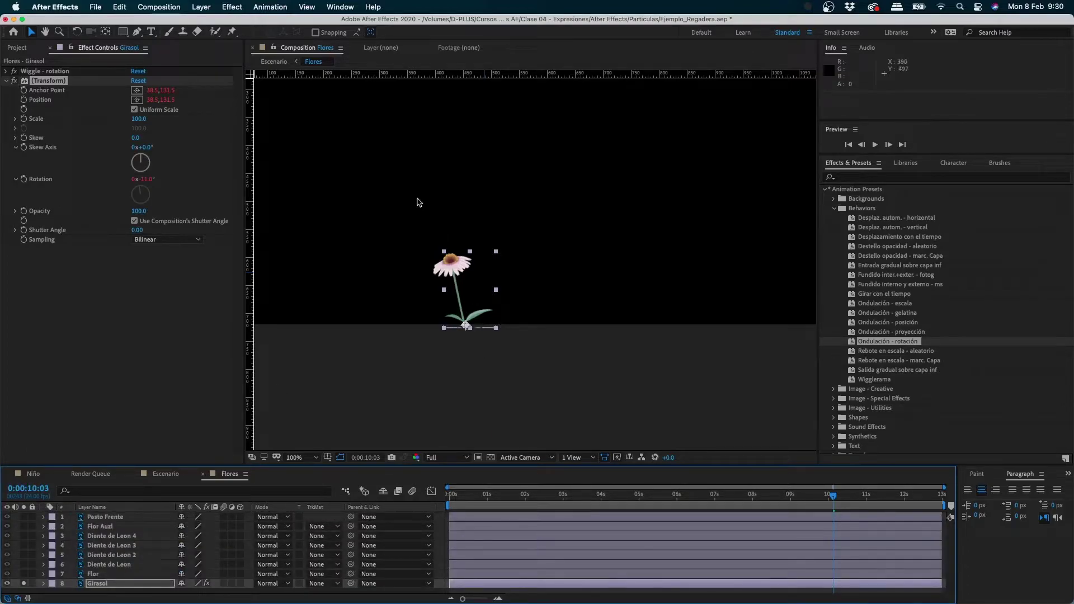
- Switch the Girasol layer's Transform effect off and on again to compare the flower, then collapse the effect
{"action": "left_click", "coordinate": [14, 81]}
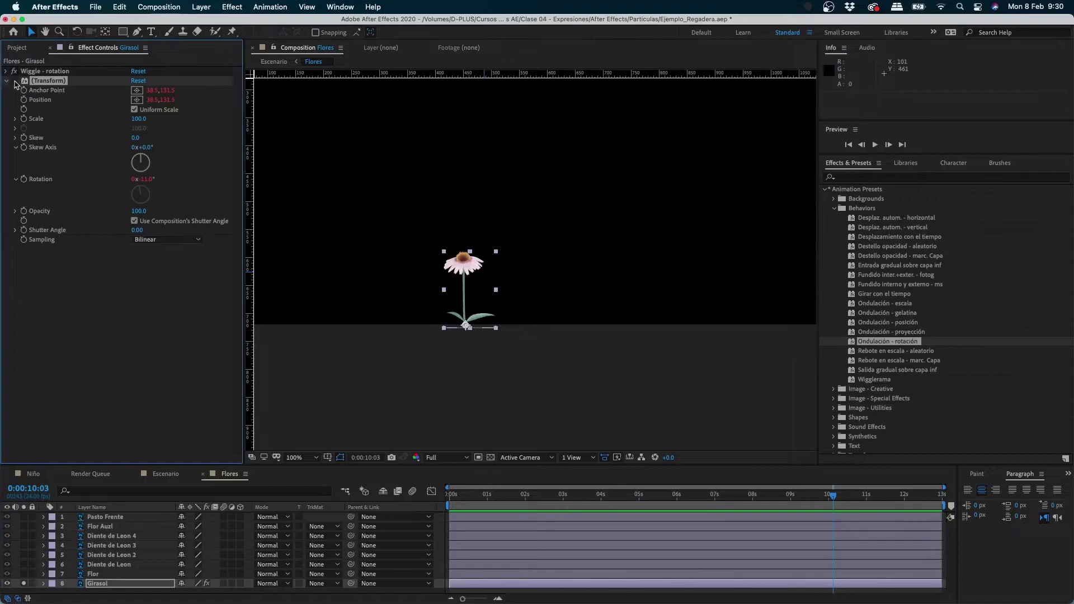
{"action": "left_click", "coordinate": [15, 80]}
{"action": "left_click", "coordinate": [6, 80]}
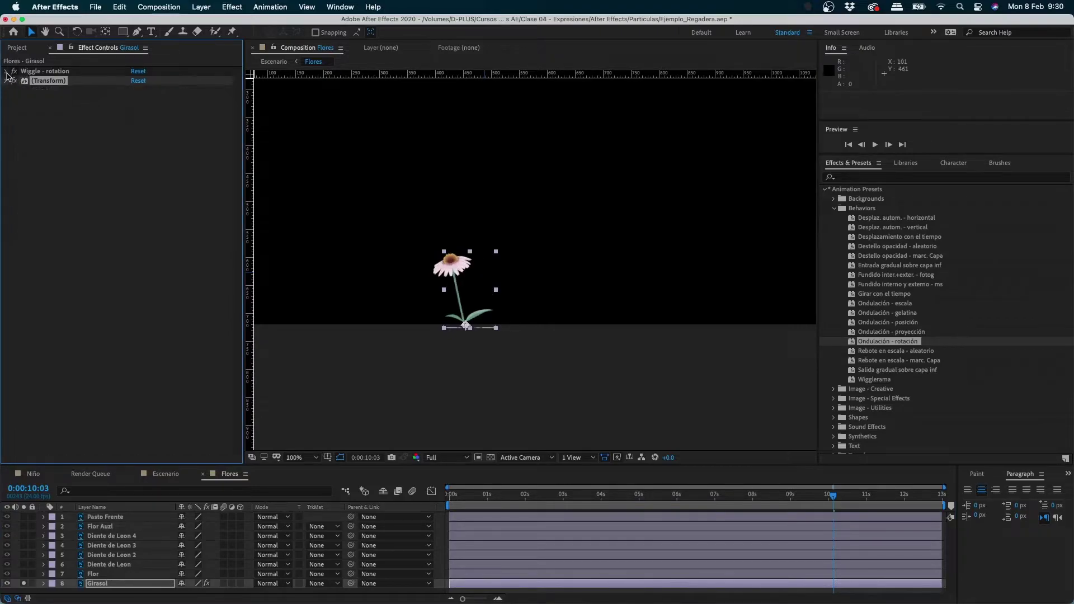
- Try a Wiggle Speed of 32 and a Wiggle Amount of about 76° on the Girasol layer and preview the motion
{"action": "left_click", "coordinate": [6, 71]}
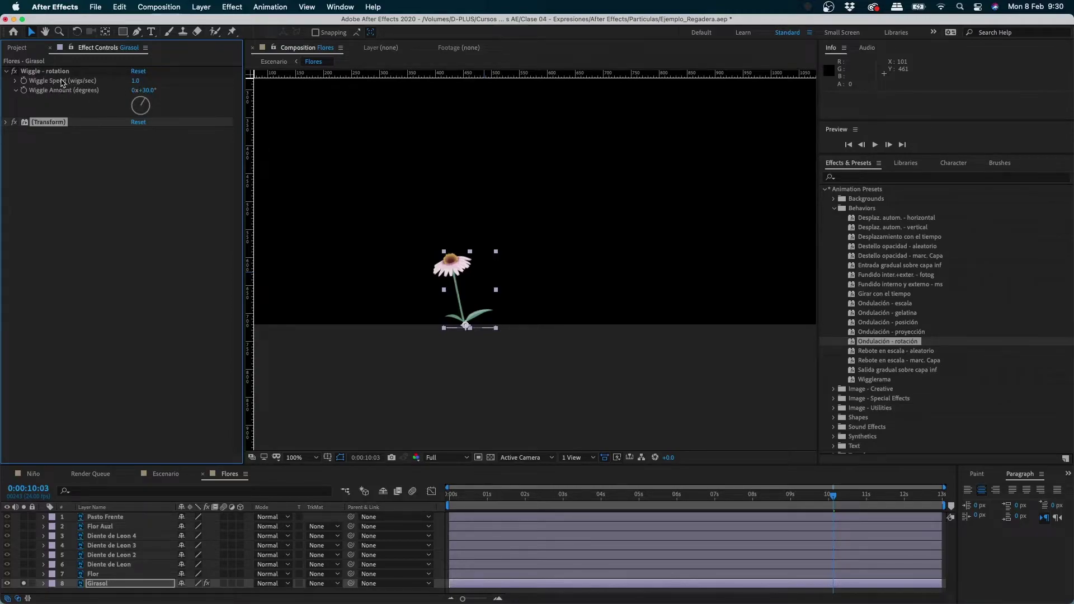
{"action": "left_click", "coordinate": [135, 81]}
{"action": "type", "text": "32"}
{"action": "key", "text": "Return"}
{"action": "mouse_move", "coordinate": [144, 99]}
{"action": "left_mouse_down"}
{"action": "mouse_move", "coordinate": [121, 107]}
{"action": "mouse_move", "coordinate": [149, 103]}
{"action": "left_mouse_up"}
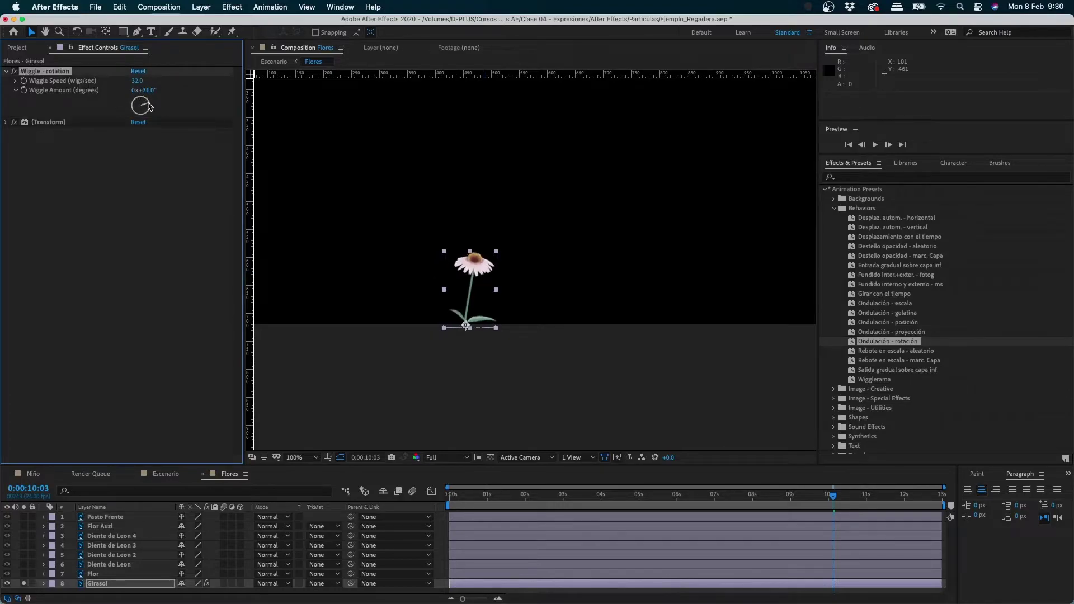
{"action": "key", "text": "space"}
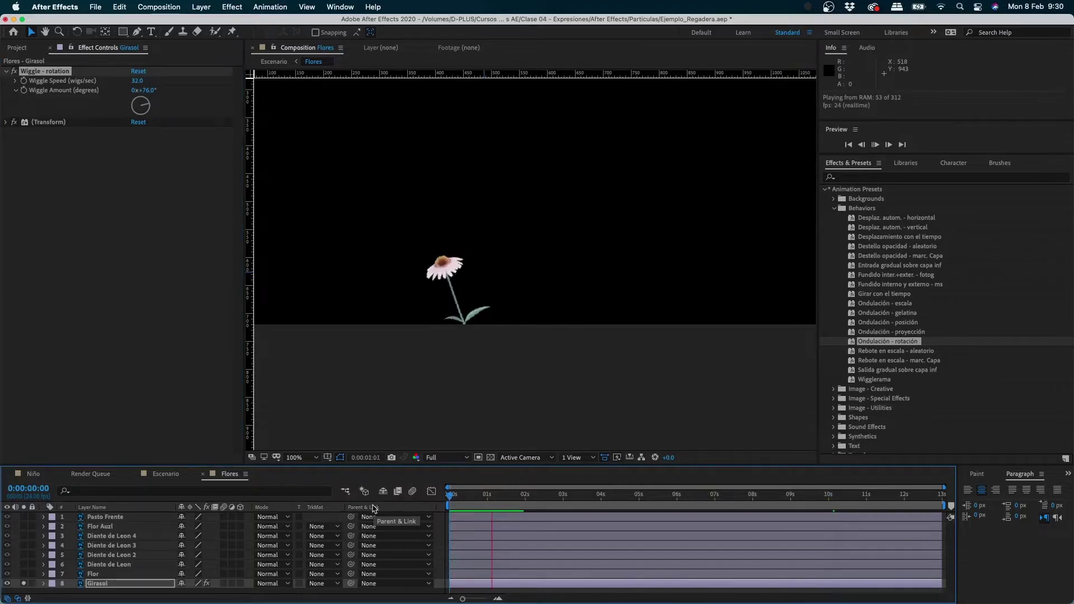
{"action": "key", "text": "space"}
- Set the Wiggle - rotation effect's Wiggle Speed to 2 and its Wiggle Amount to 15°, and preview the flower's sway
{"action": "left_click", "coordinate": [136, 81]}
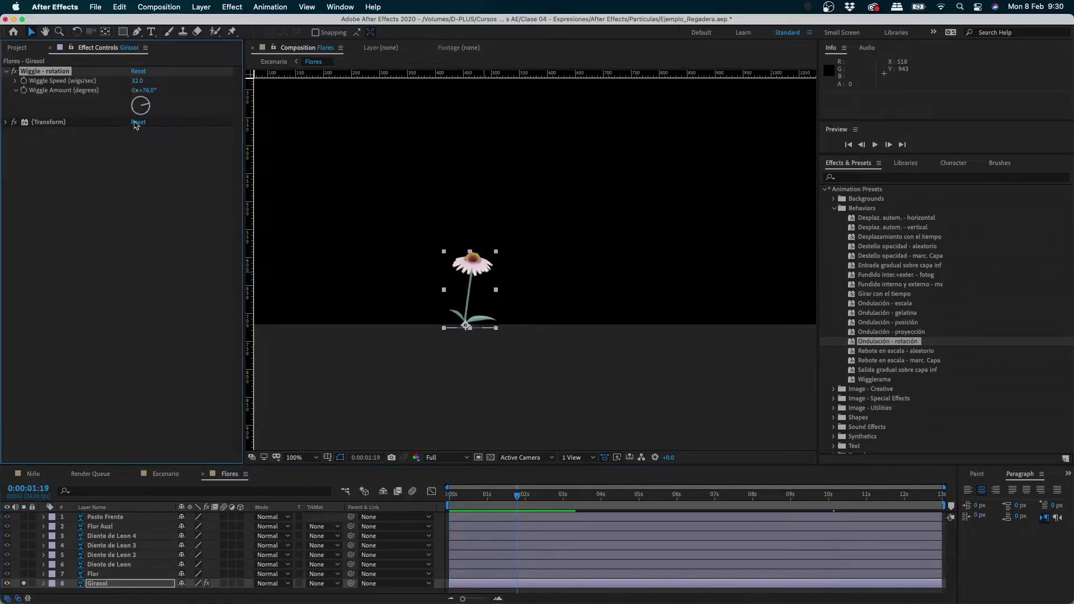
{"action": "type", "text": "2"}
{"action": "key", "text": "Return"}
{"action": "left_click", "coordinate": [144, 92]}
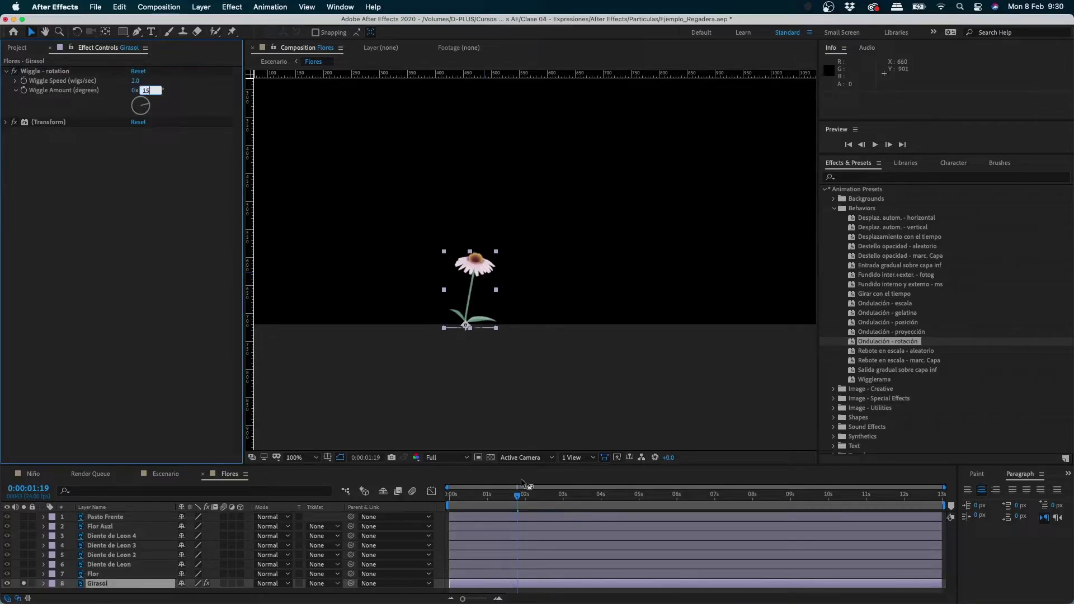
{"action": "left_click", "coordinate": [514, 496]}
{"action": "key", "text": "space"}
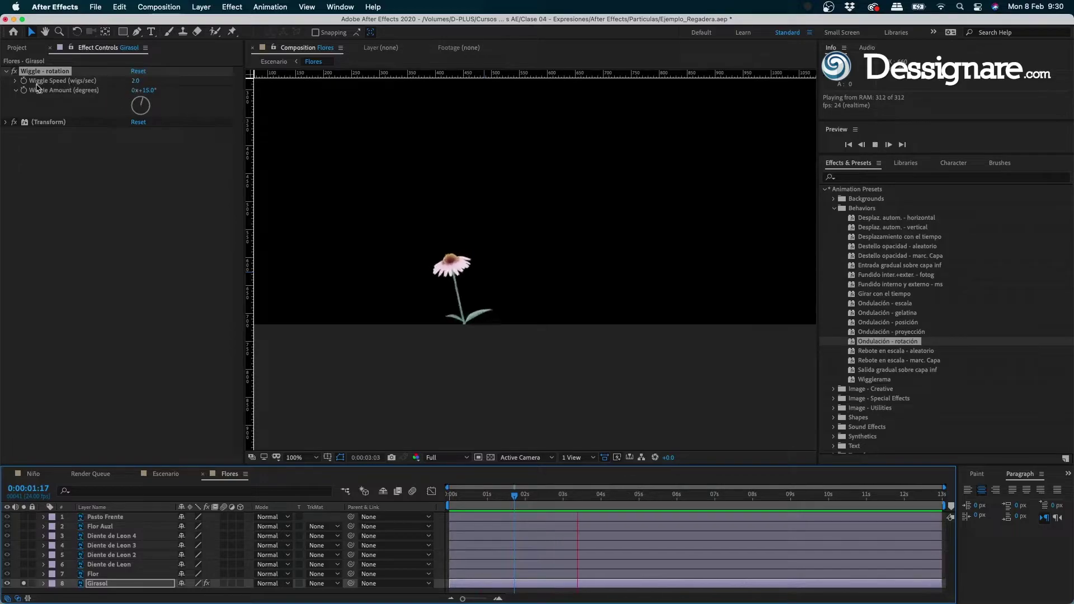
- Review the Wiggle - rotation and Transform effects during playback, then collapse both and stop the preview
{"action": "left_click", "coordinate": [49, 122]}
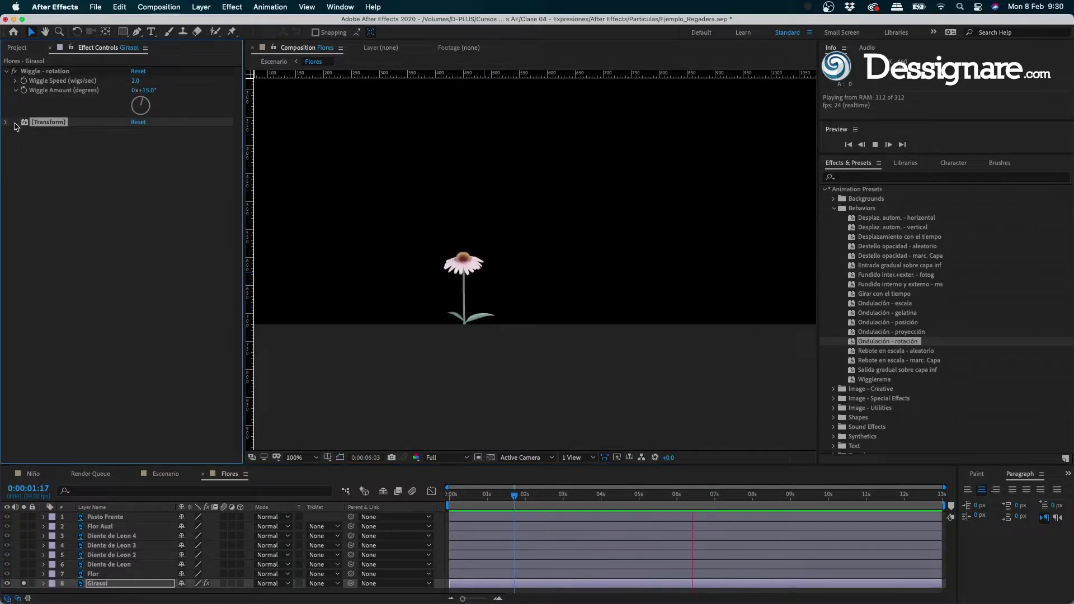
{"action": "left_click", "coordinate": [45, 71]}
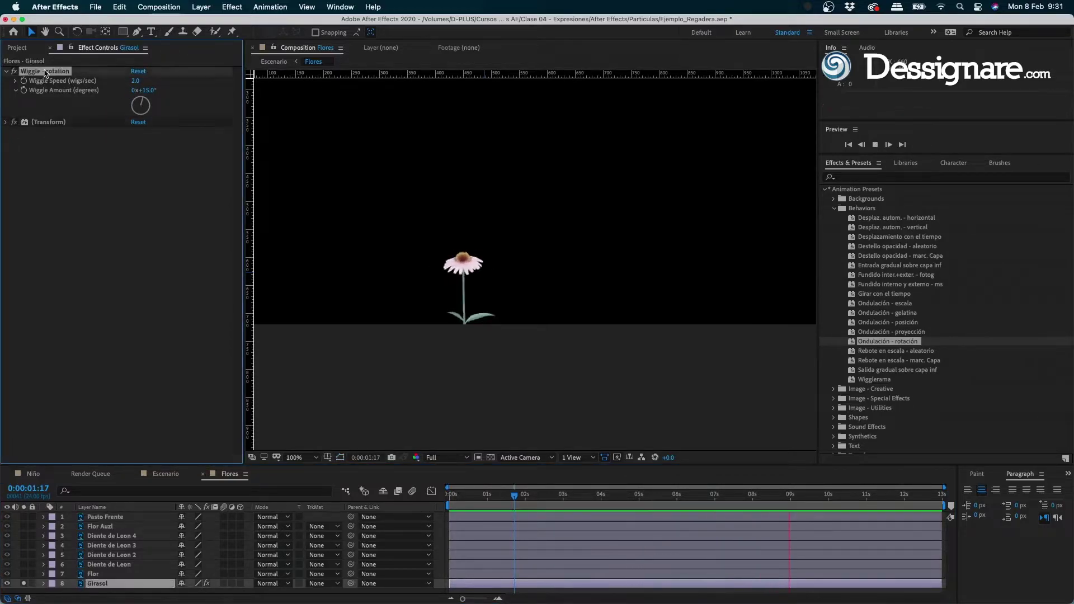
{"action": "left_click", "coordinate": [5, 123]}
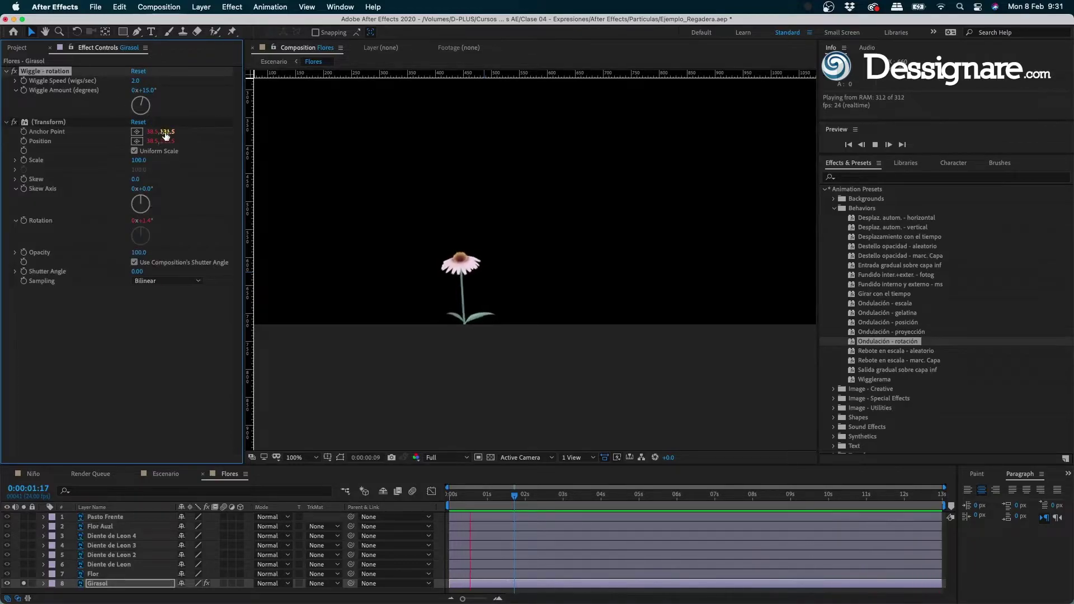
{"action": "left_click", "coordinate": [5, 122]}
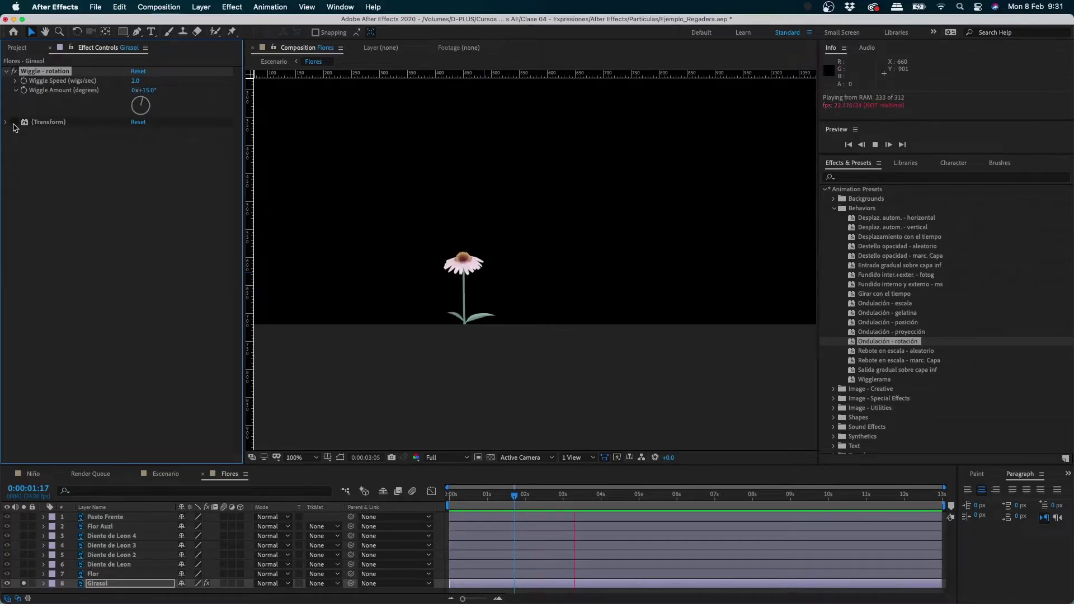
{"action": "left_click", "coordinate": [7, 72]}
{"action": "key", "text": "space"}
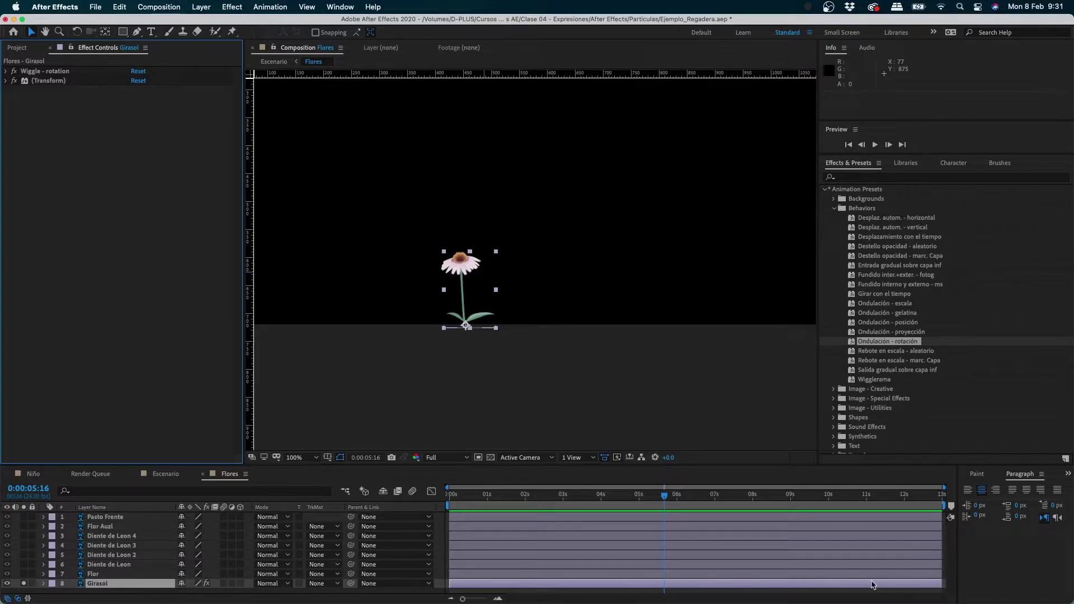
- Add a Slider Control expression control to the Girasol layer
{"action": "left_click", "coordinate": [306, 7]}
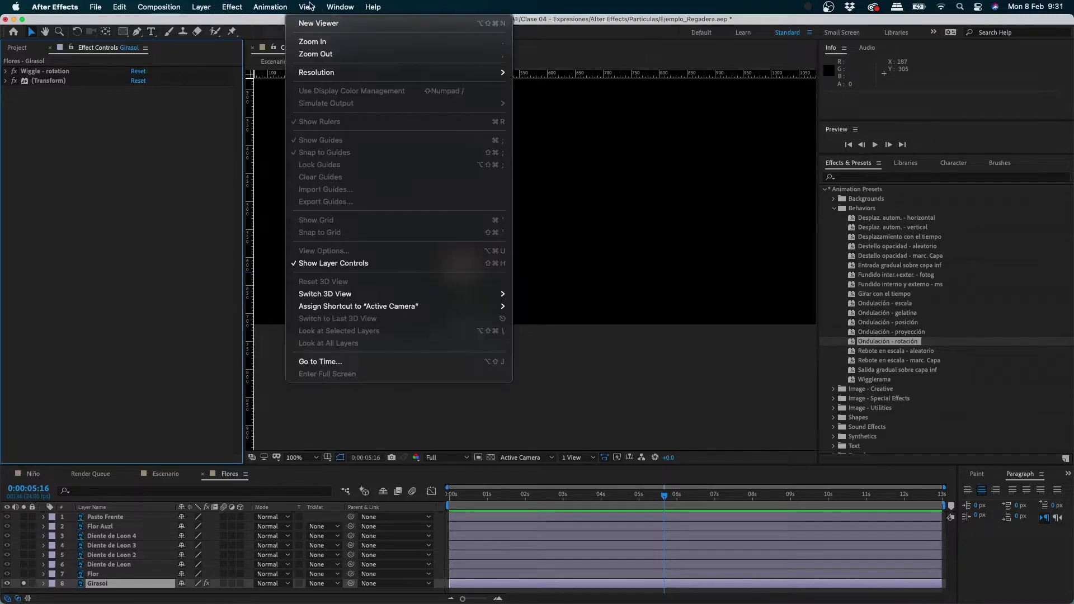
{"action": "mouse_move", "coordinate": [227, 5]}
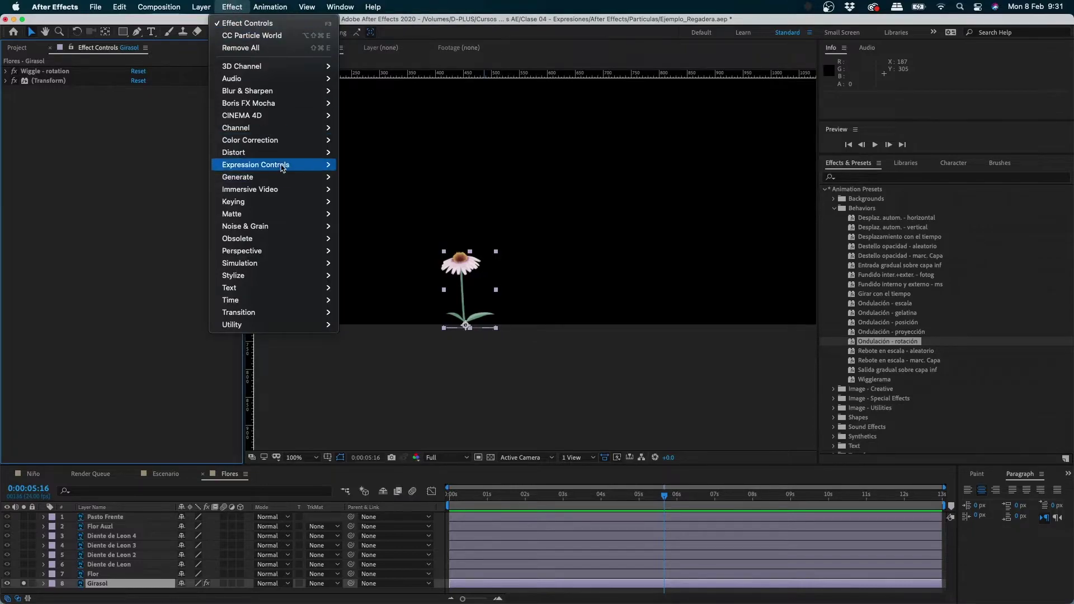
{"action": "mouse_move", "coordinate": [236, 163]}
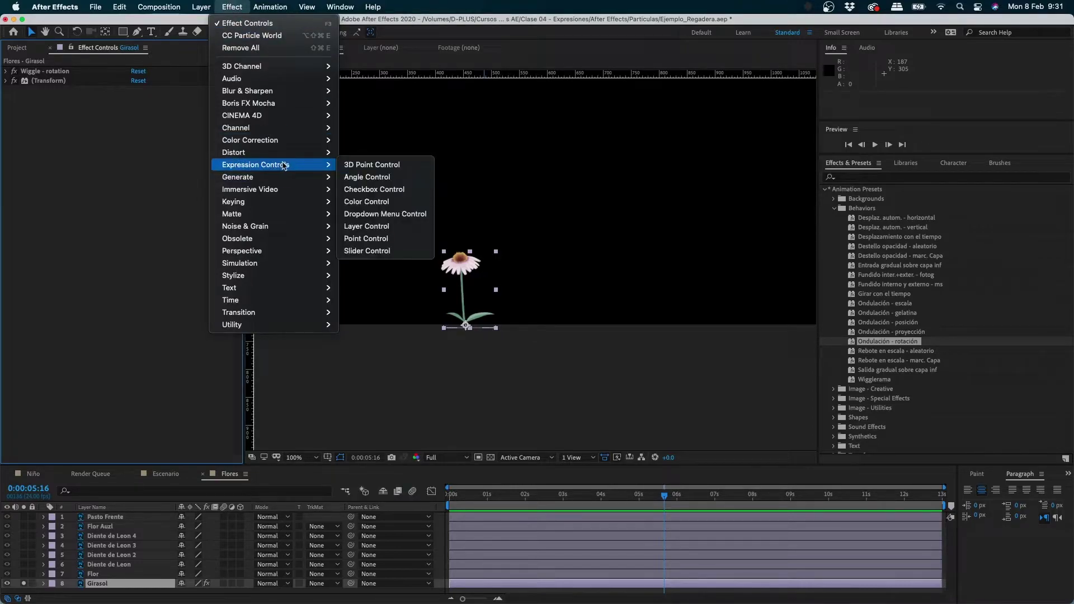
{"action": "left_click", "coordinate": [380, 252]}
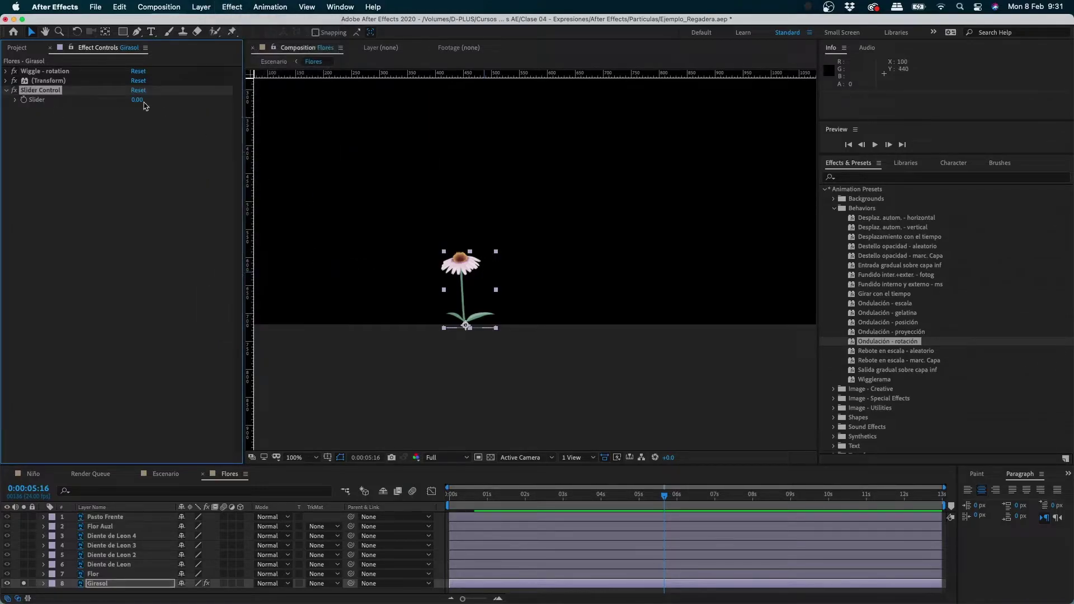
- Reveal the slider range of the Girasol layer's Slider Control and set its value to about 11.47
{"action": "left_click_drag", "start_coordinate": [143, 102], "coordinate": [2, 116]}
{"action": "left_click", "coordinate": [21, 122]}
{"action": "left_click", "coordinate": [15, 101]}
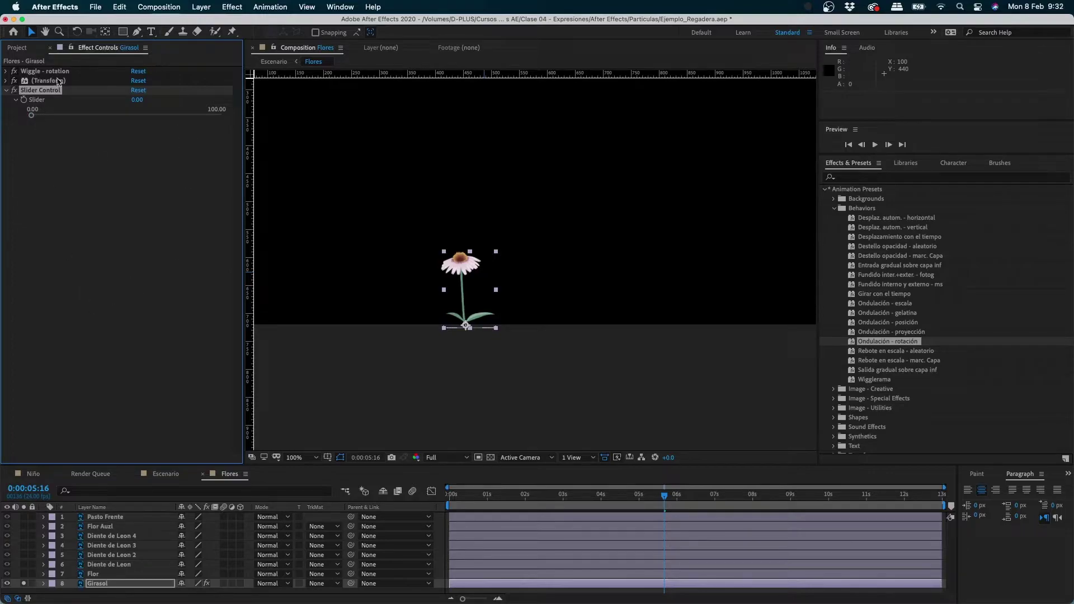
{"action": "left_click_drag", "start_coordinate": [47, 115], "coordinate": [8, 101]}
{"action": "left_click", "coordinate": [20, 48]}
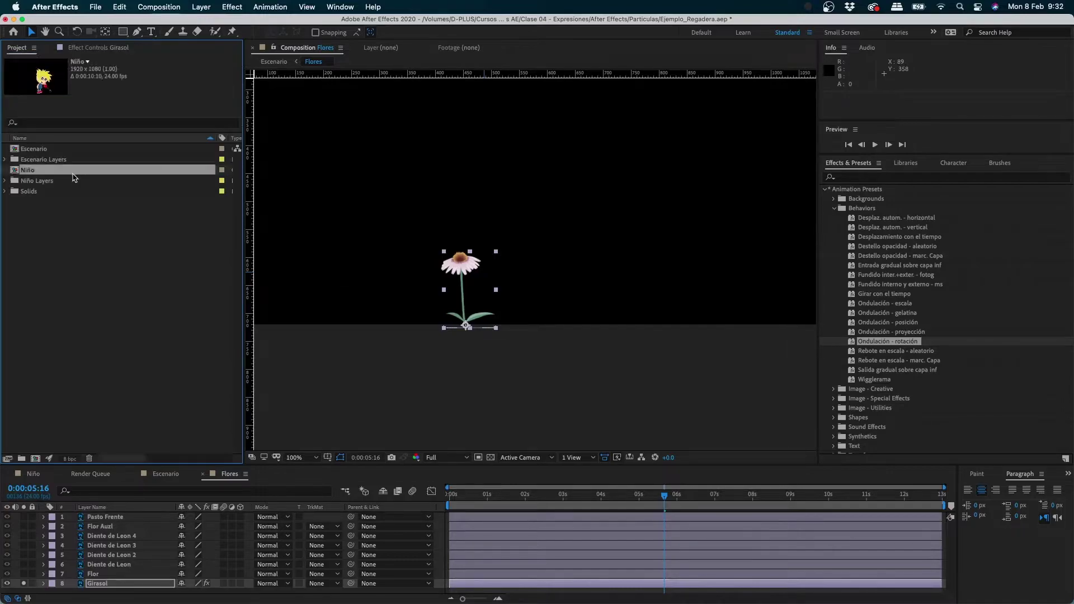
{"action": "double_click", "coordinate": [27, 169]}
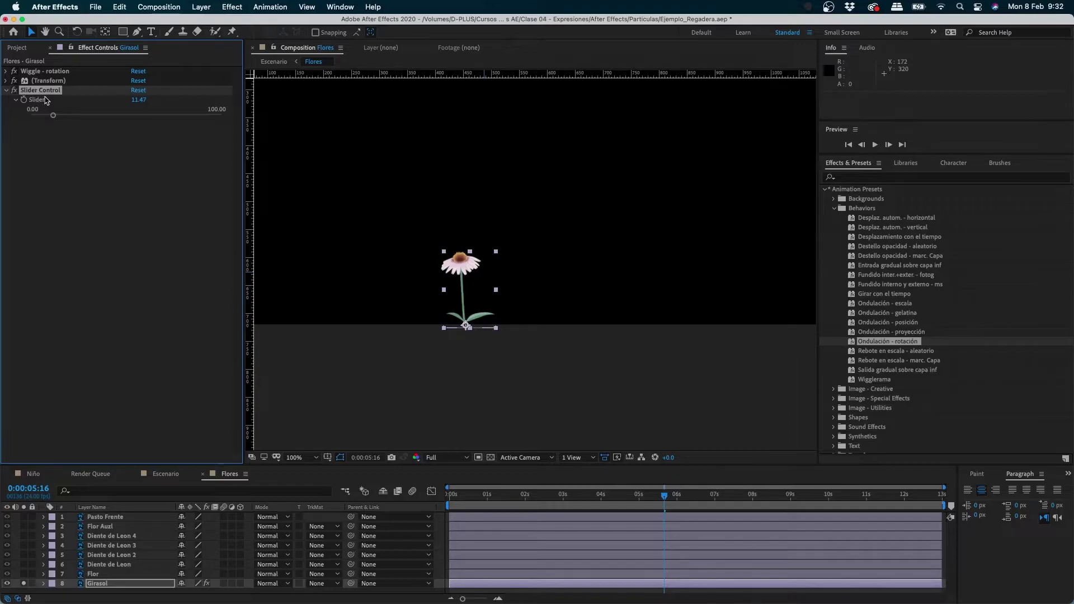
- Rename the Slider Control effect to CONTROL DE POSICION
{"action": "key", "text": "Return"}
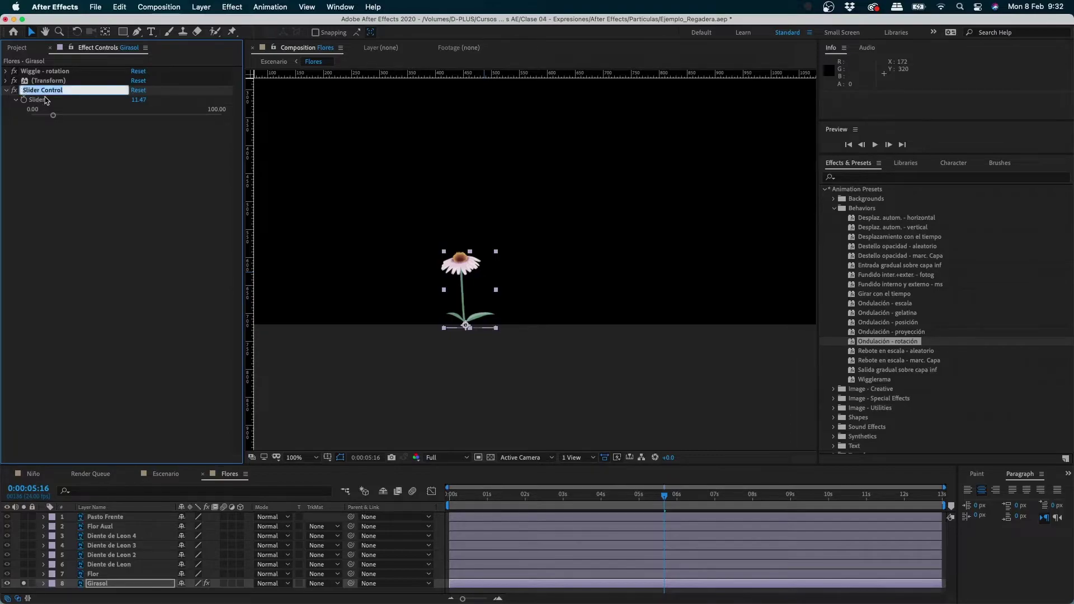
{"action": "type", "text": "CONTROL DE POSICION"}
{"action": "key", "text": "Return"}
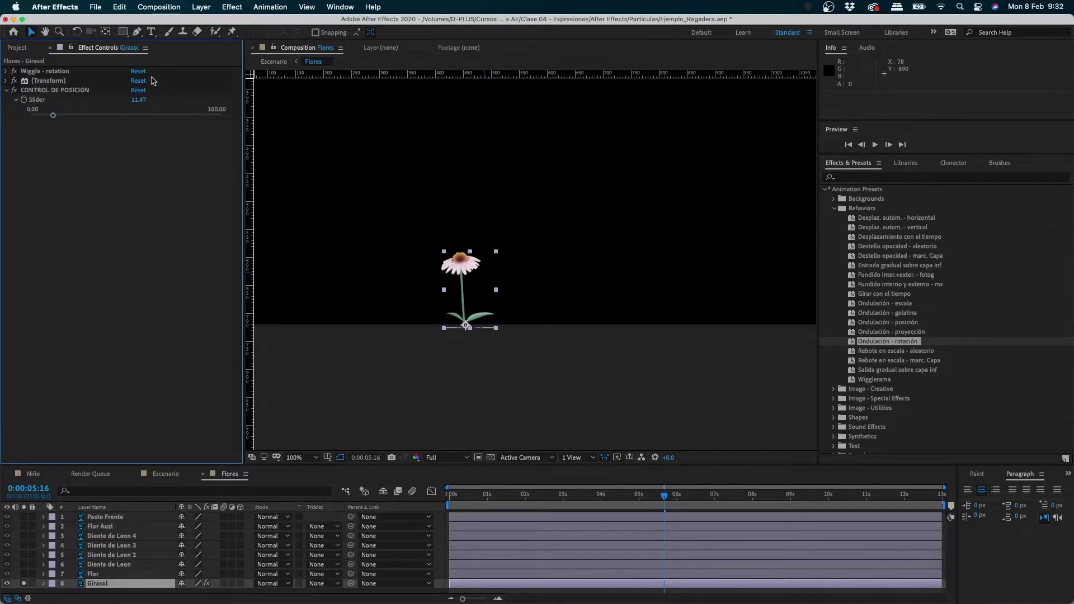
- Add an expression to Girasol's Position and link it to the Slider of the CONTROL DE POSICION effect
{"action": "key", "text": "p"}
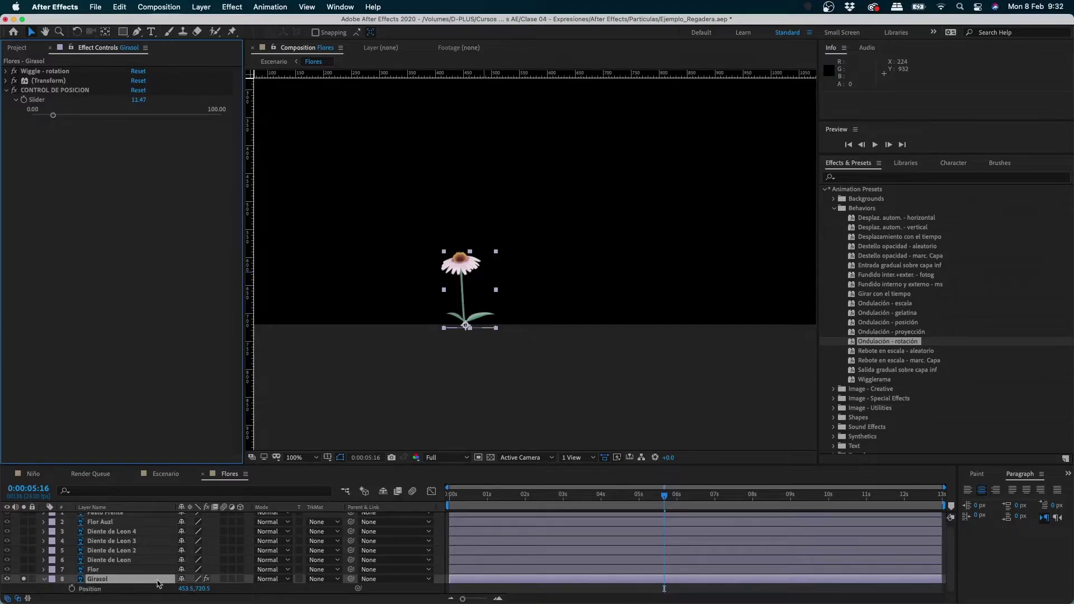
{"action": "left_click", "coordinate": [72, 590], "text": "alt"}
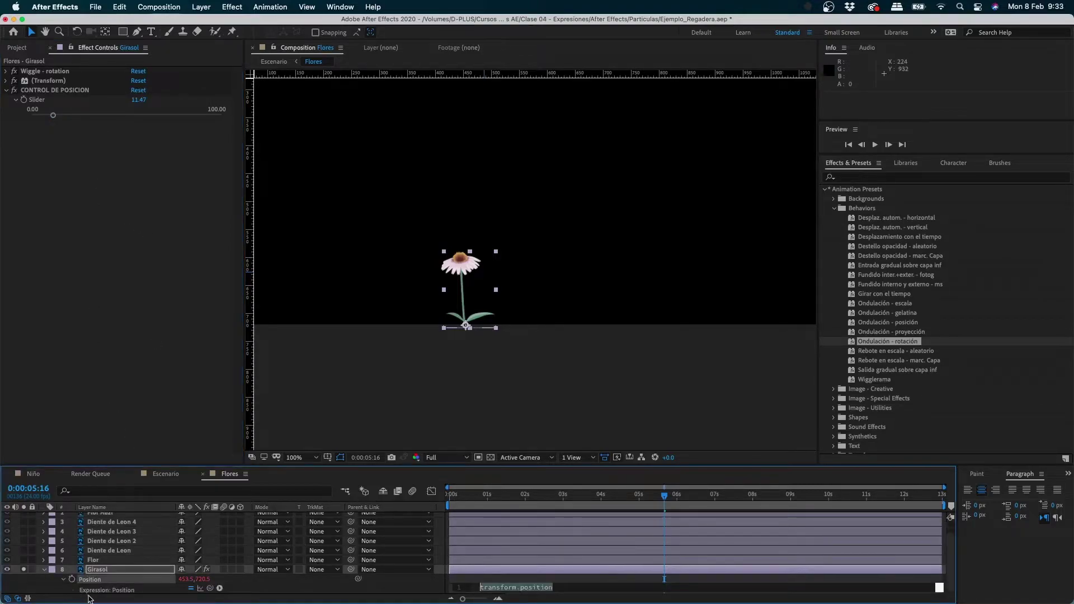
{"action": "left_click_drag", "start_coordinate": [210, 589], "coordinate": [39, 100]}
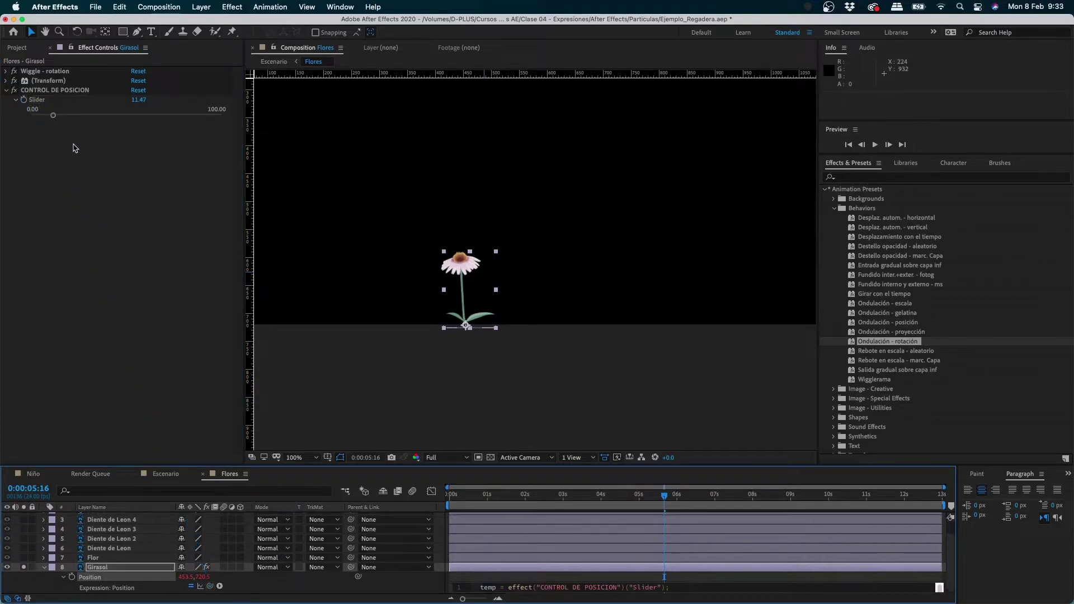
- Test the position link by changing the CONTROL DE POSICION slider to about 10.29 and locating the flower in the composition
{"action": "left_click", "coordinate": [51, 116]}
{"action": "key", "text": "z"}
{"action": "left_click", "coordinate": [389, 257], "text": "alt"}
{"action": "left_click", "coordinate": [580, 286]}
{"action": "left_click", "coordinate": [497, 280]}
{"action": "left_click", "coordinate": [443, 280]}
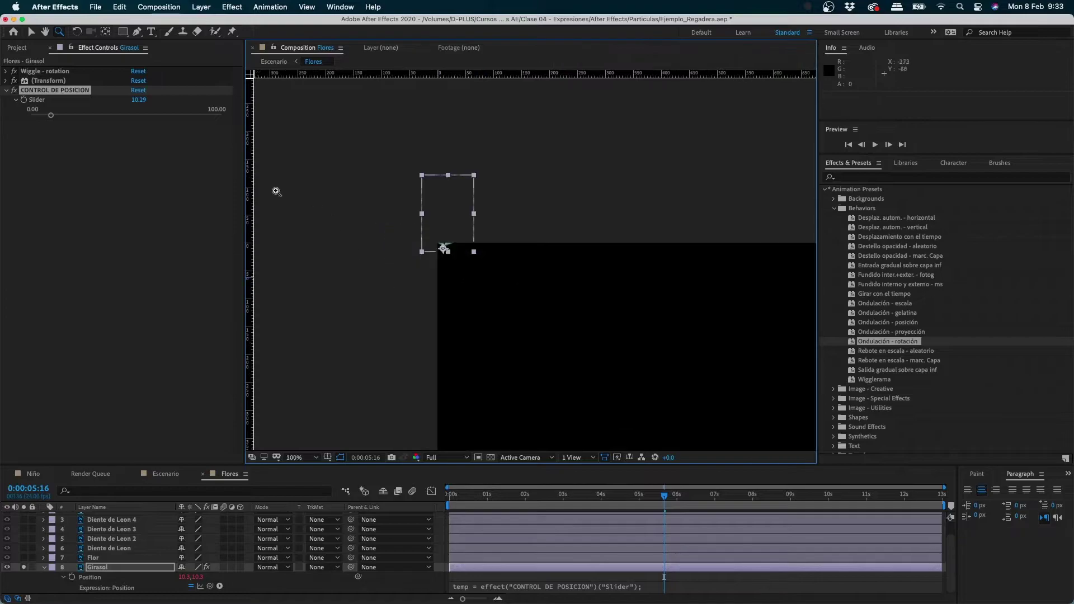
{"action": "key", "text": "v"}
{"action": "mouse_move", "coordinate": [51, 115]}
{"action": "left_mouse_down"}
{"action": "mouse_move", "coordinate": [246, 114]}
{"action": "mouse_move", "coordinate": [72, 114]}
{"action": "mouse_move", "coordinate": [237, 123]}
{"action": "mouse_move", "coordinate": [50, 128]}
{"action": "mouse_move", "coordinate": [56, 96]}
{"action": "left_mouse_up"}
- Delete the CONTROL DE POSICION effect and clear the expression from Girasol's Position
{"action": "key", "text": "Delete"}
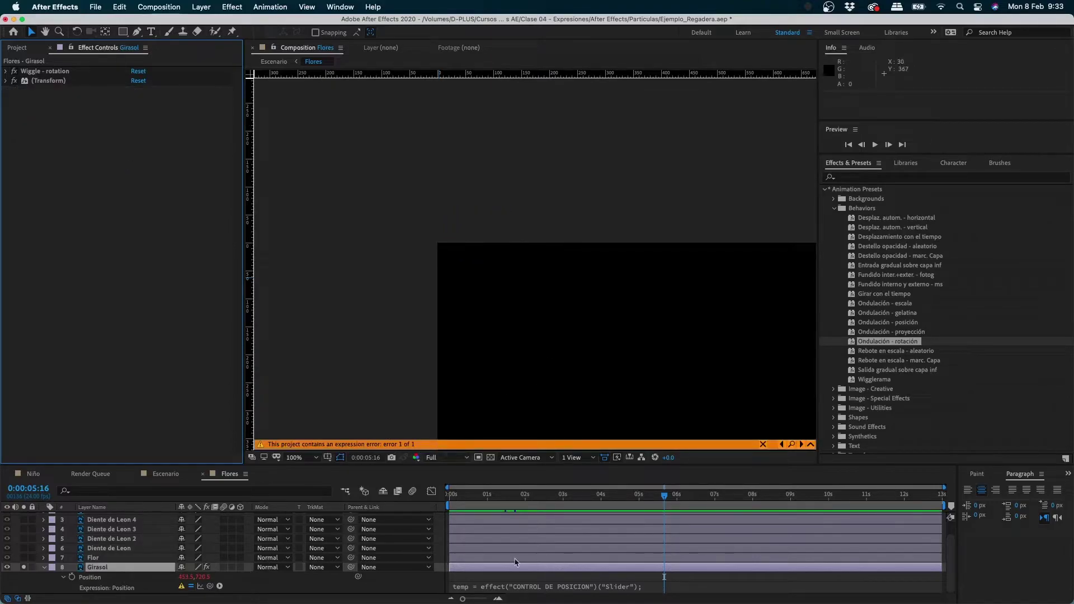
{"action": "left_click", "coordinate": [536, 587]}
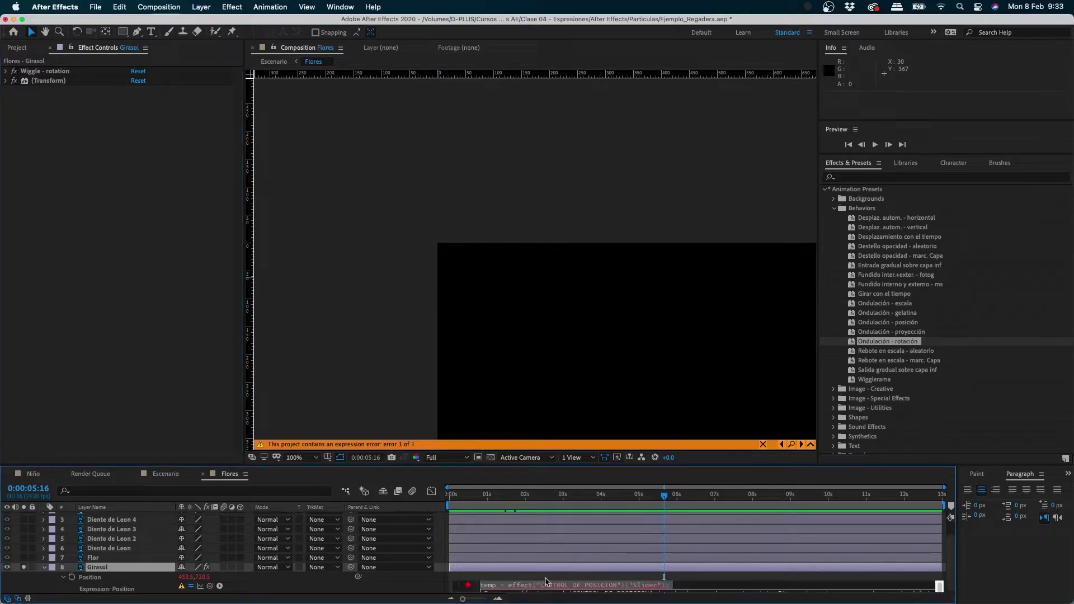
{"action": "key", "text": "BackSpace"}
{"action": "left_click", "coordinate": [591, 369]}
- Move the Girasol flower within the composition to a position of about 661.5, 578.5
{"action": "scroll", "coordinate": [600, 343], "scroll_direction": "down", "scroll_amount": 2}
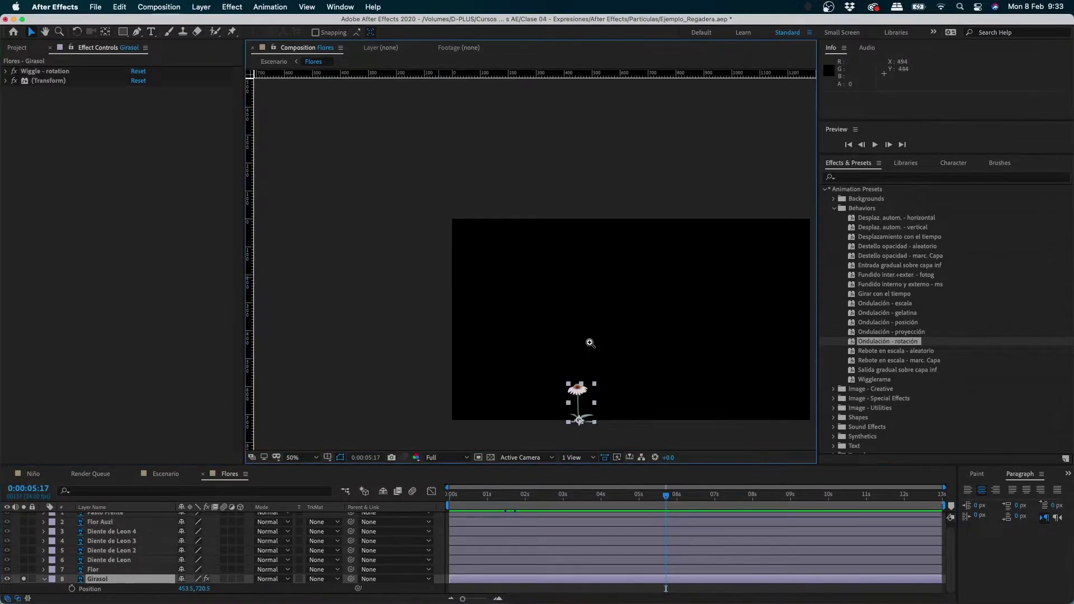
{"action": "left_click_drag", "start_coordinate": [580, 371], "coordinate": [446, 315]}
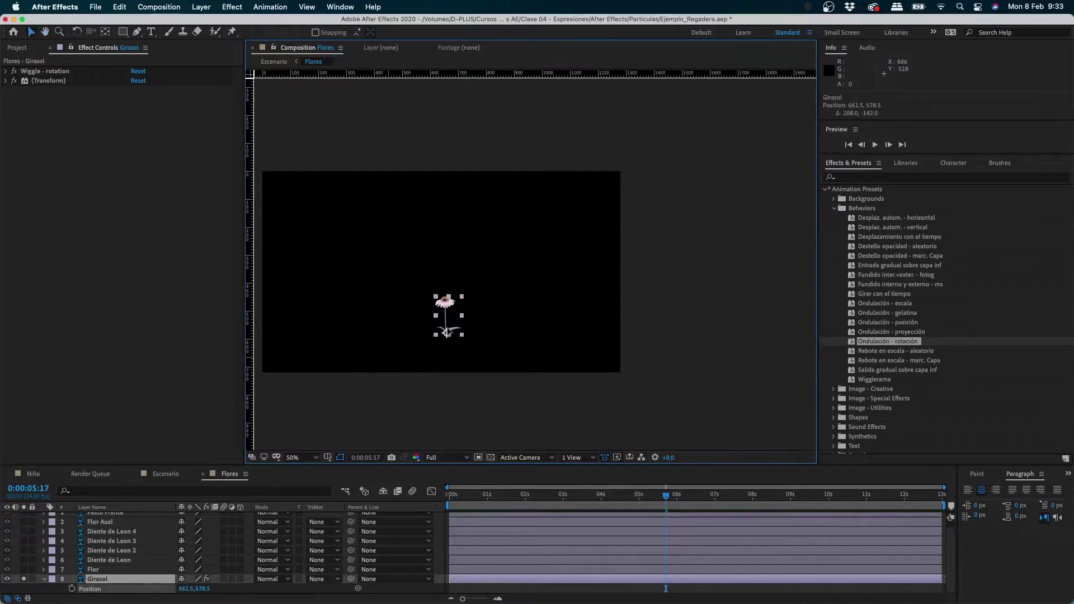
{"action": "left_click", "coordinate": [464, 314], "text": "super"}
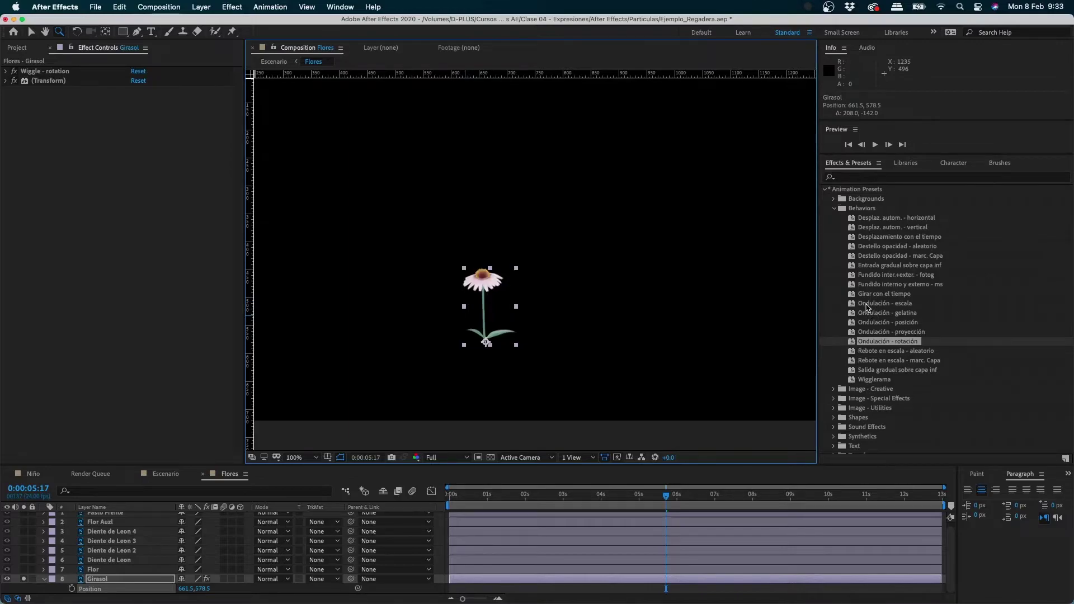
- Create a new composition from the Niño composition and bring the whole boy into view
{"action": "left_click", "coordinate": [17, 48]}
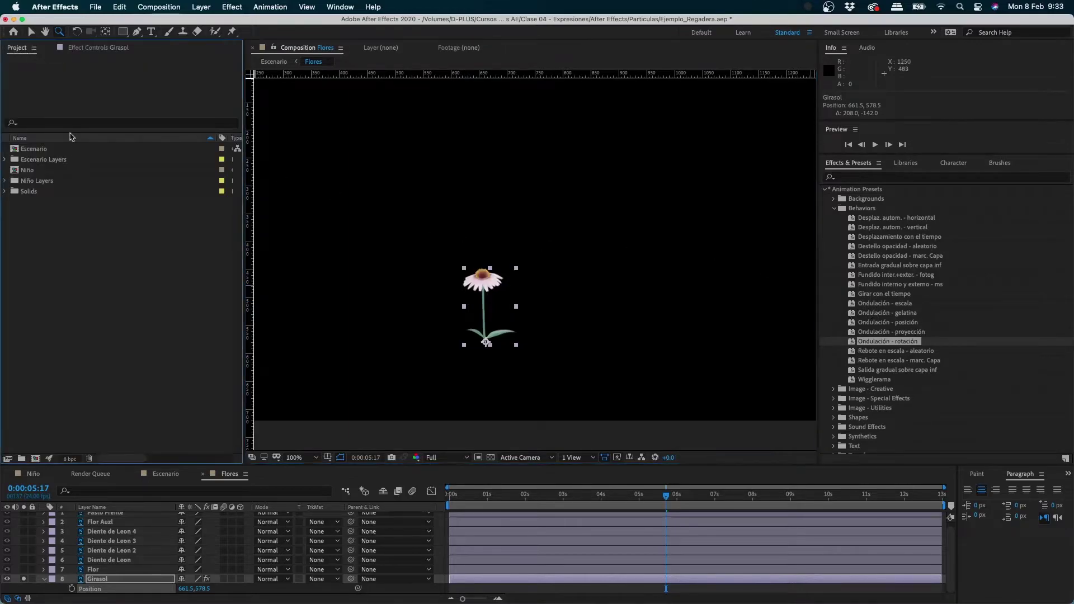
{"action": "double_click", "coordinate": [56, 170]}
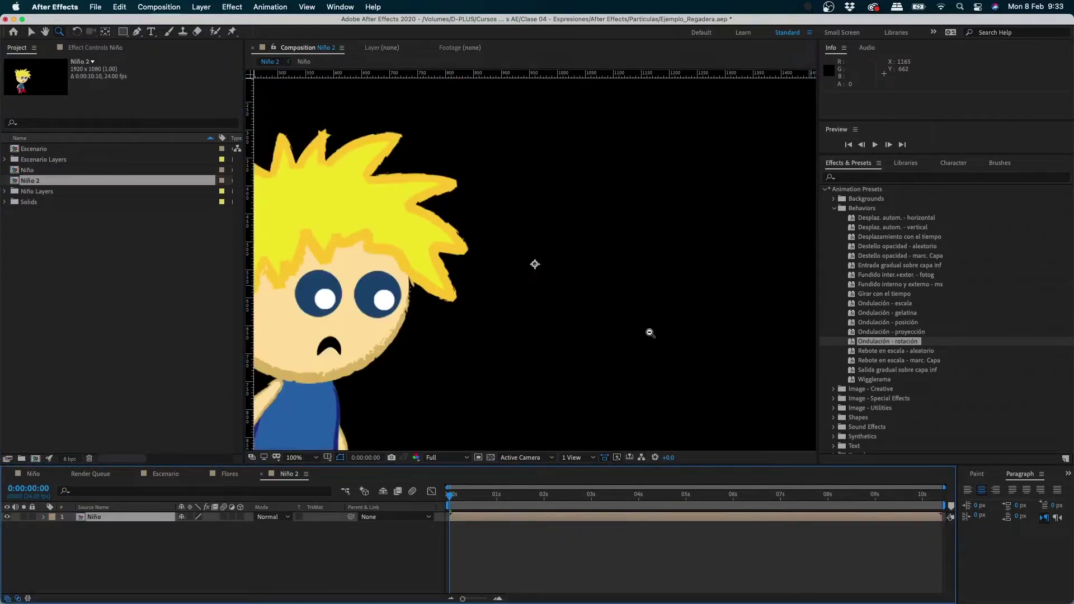
{"action": "scroll", "coordinate": [513, 314], "scroll_direction": "down", "scroll_amount": 2}
{"action": "left_click_drag", "start_coordinate": [562, 274], "coordinate": [662, 294]}
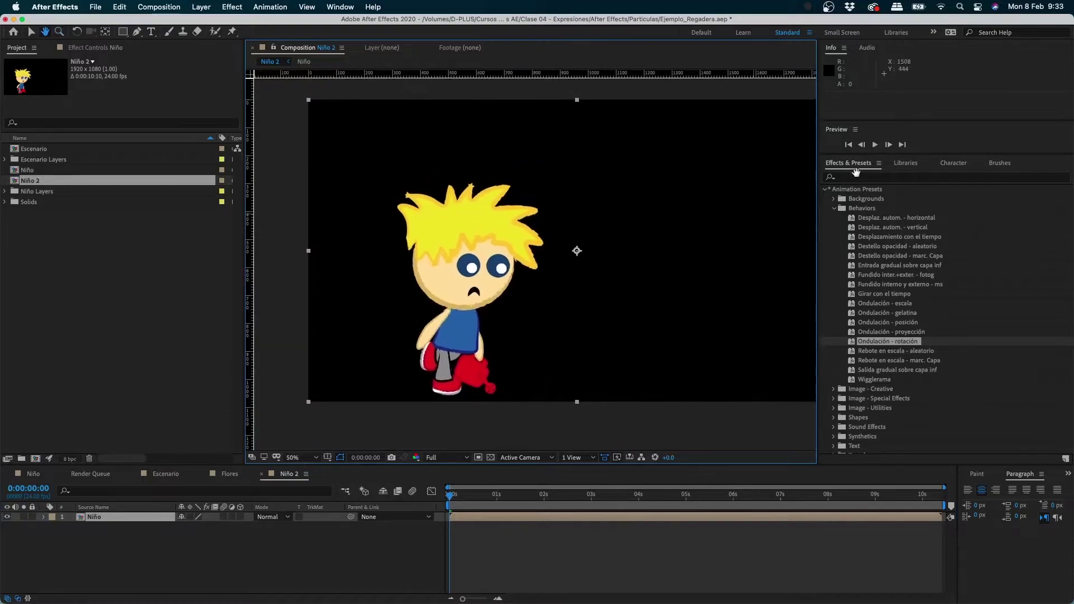
- Apply the Tint effect to the Niño layer and map black to a dark blue
{"action": "left_click", "coordinate": [857, 180]}
{"action": "type", "text": "tint"}
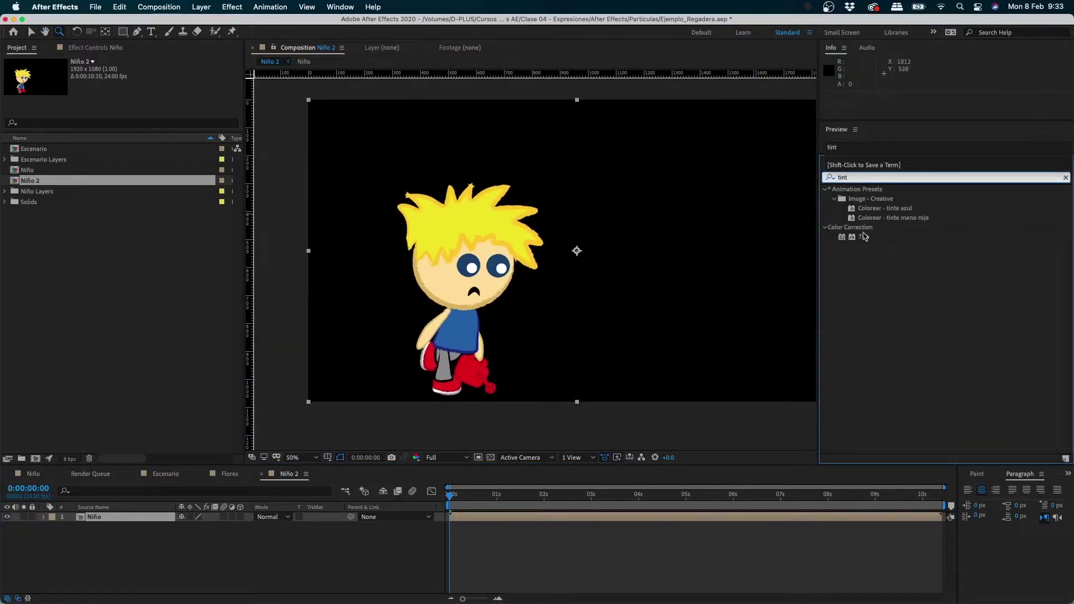
{"action": "double_click", "coordinate": [865, 236]}
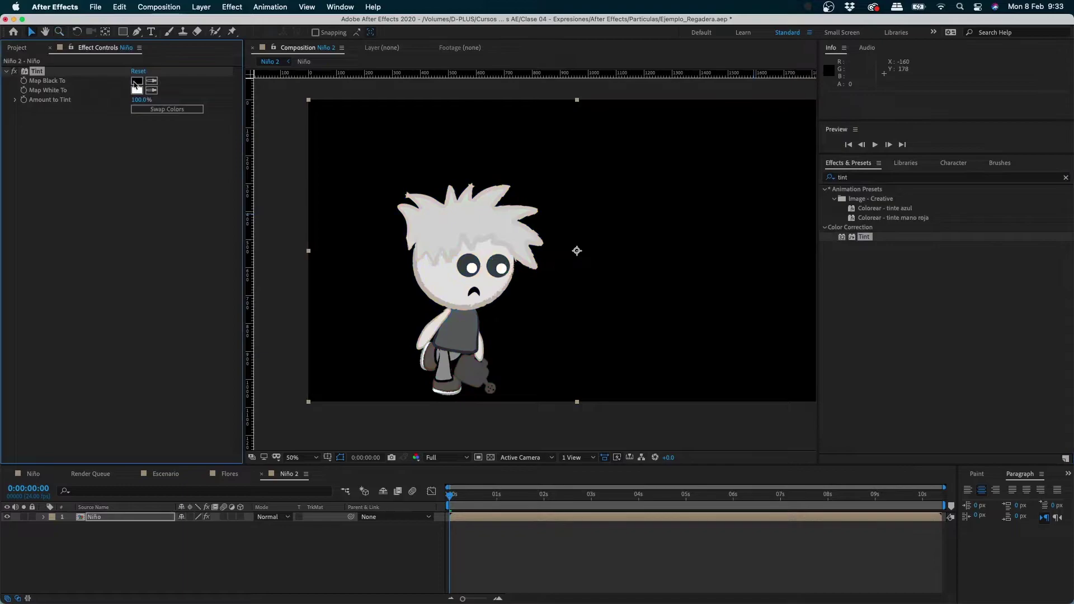
{"action": "left_click", "coordinate": [137, 80]}
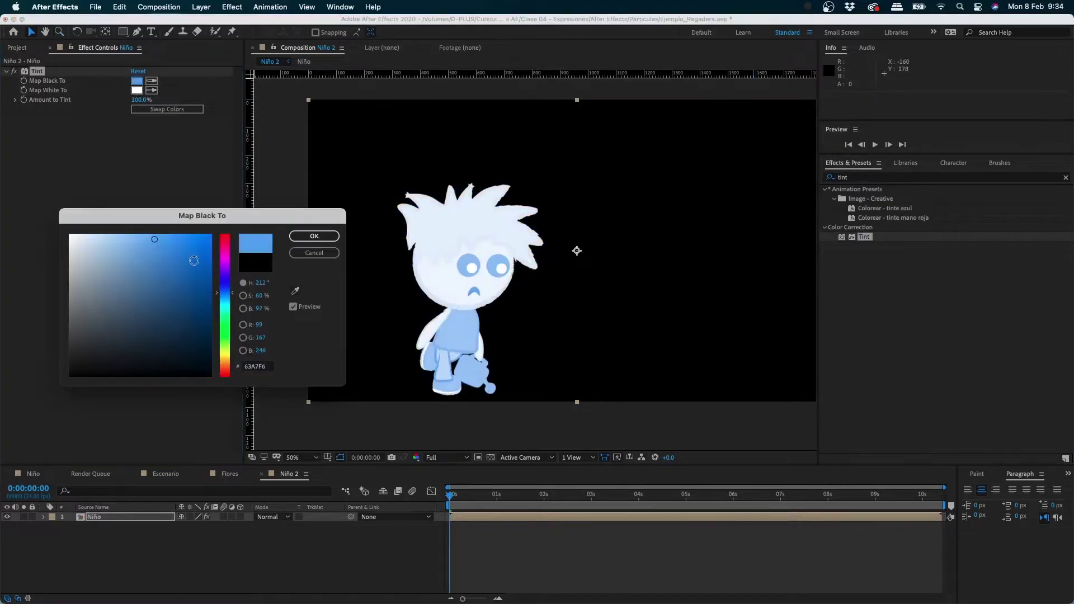
{"action": "left_click", "coordinate": [138, 235]}
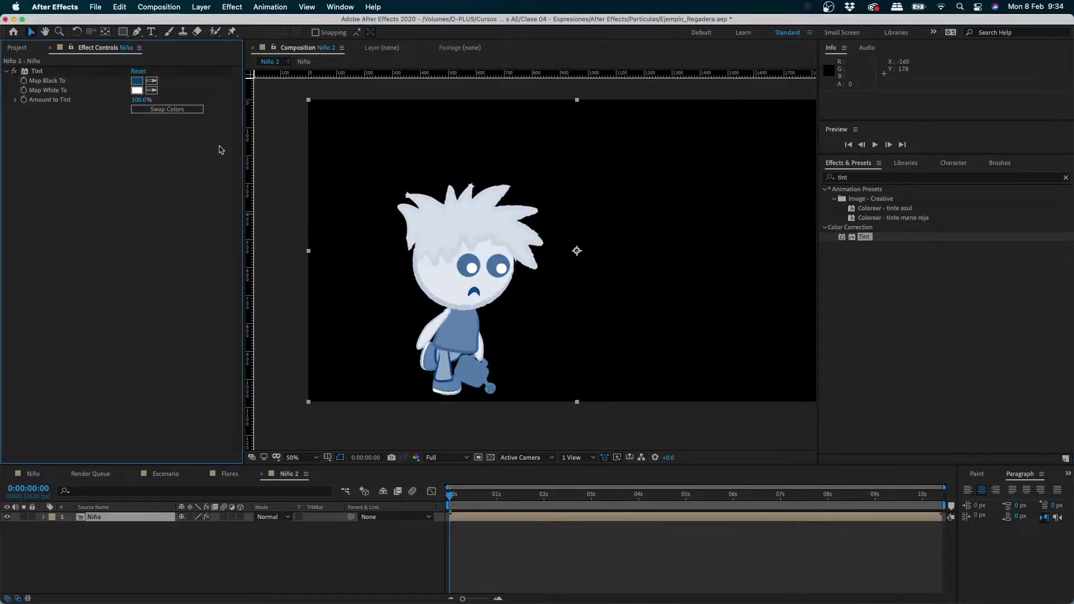
- Apply Gaussian Blur to the Niño layer with a Blurriness of about 9.3, and collapse the Tint and Gaussian Blur settings
{"action": "left_click", "coordinate": [846, 178]}
{"action": "type", "text": "blur"}
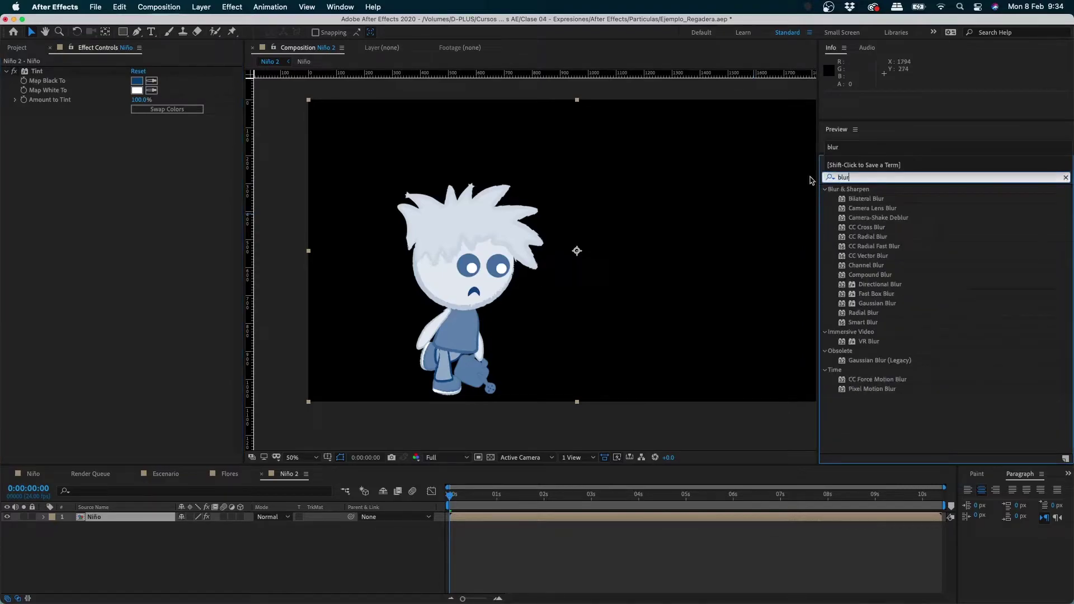
{"action": "double_click", "coordinate": [877, 303]}
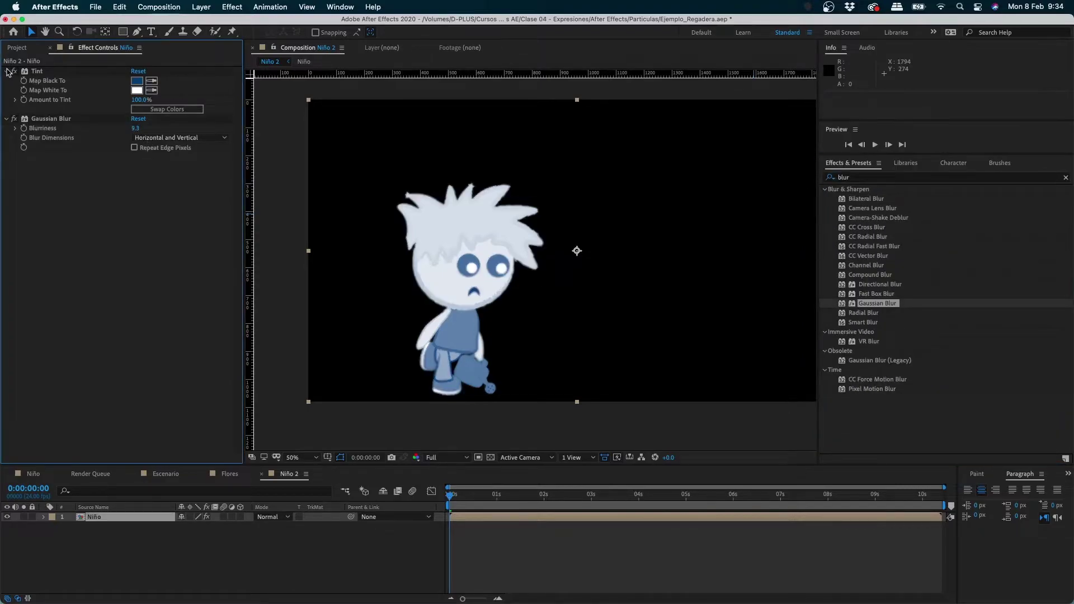
{"action": "left_click", "coordinate": [5, 71]}
{"action": "left_click", "coordinate": [6, 80]}
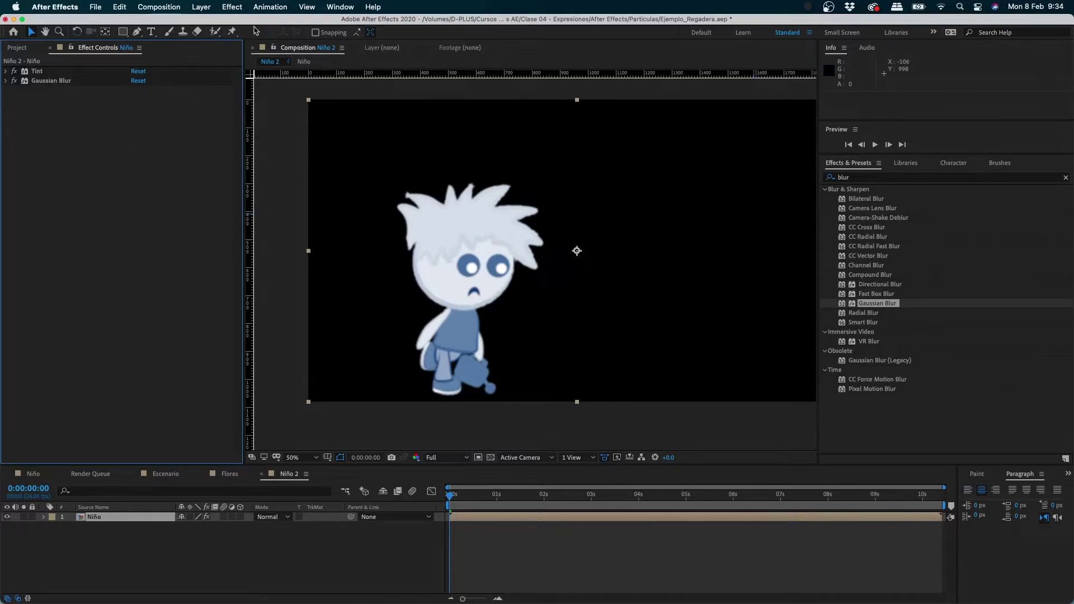
- Select the Tint and Gaussian Blur effects of the Niño layer together
{"action": "left_click", "coordinate": [275, 8]}
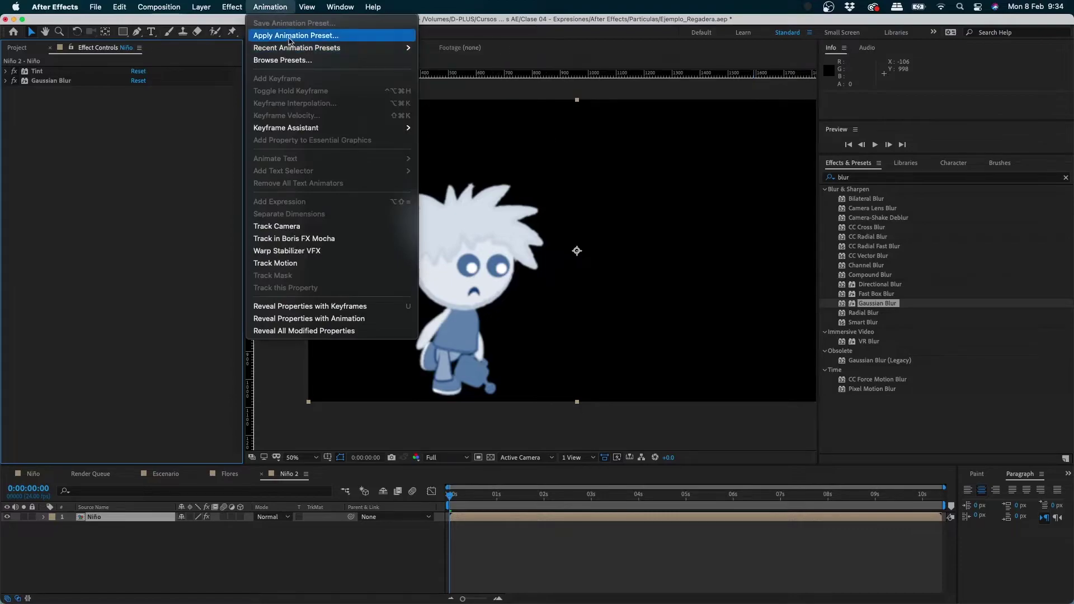
{"action": "left_click", "coordinate": [37, 71]}
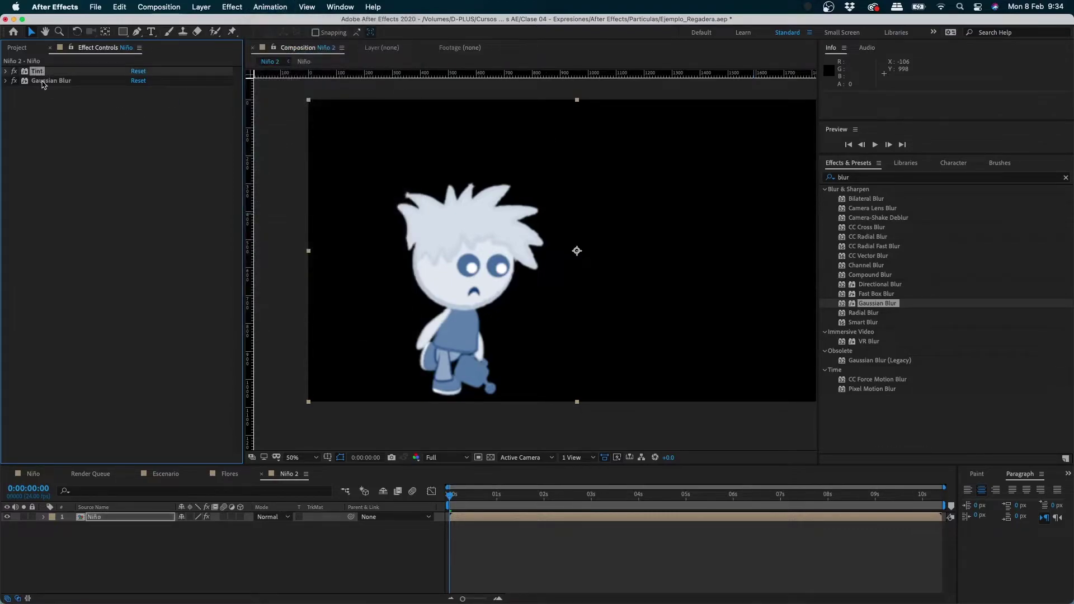
{"action": "left_click", "coordinate": [51, 81], "text": "shift"}
- Try to save the two selected effects as an animation preset named Ghost
{"action": "left_click", "coordinate": [257, 4]}
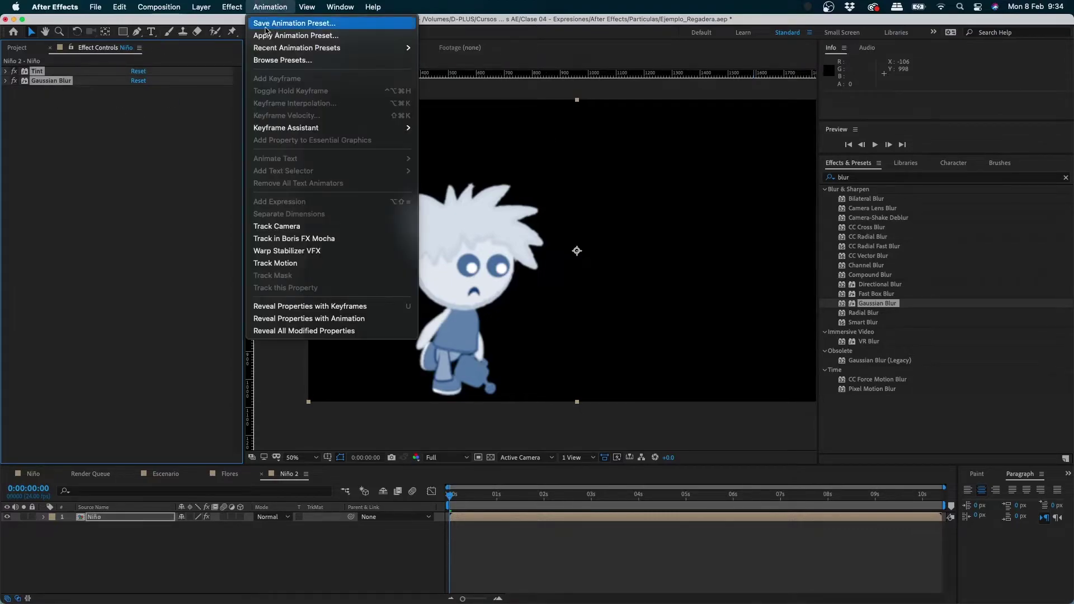
{"action": "left_click", "coordinate": [266, 24]}
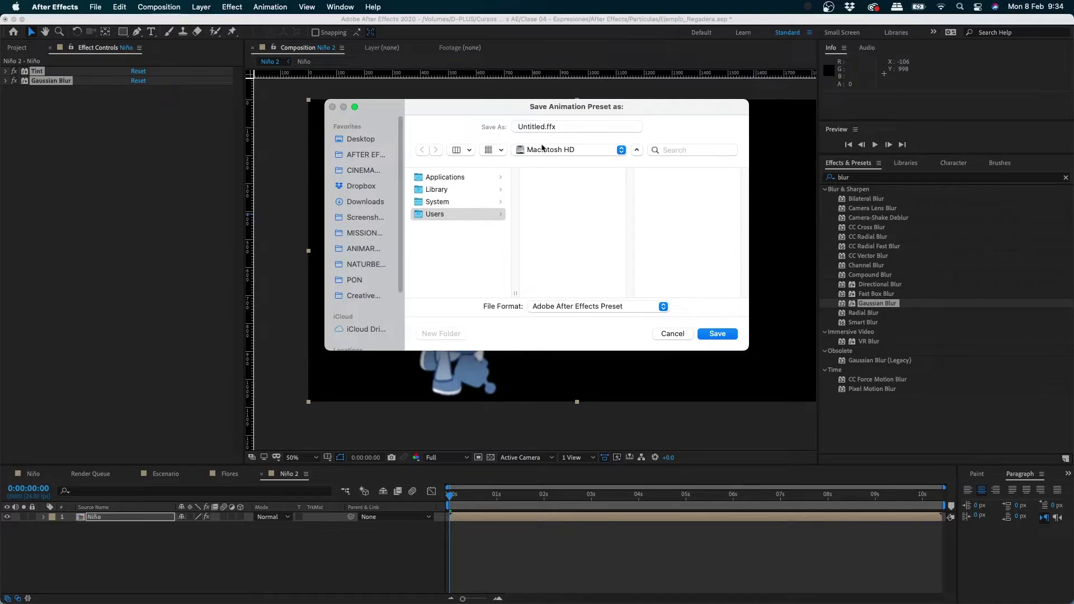
{"action": "double_click", "coordinate": [544, 128]}
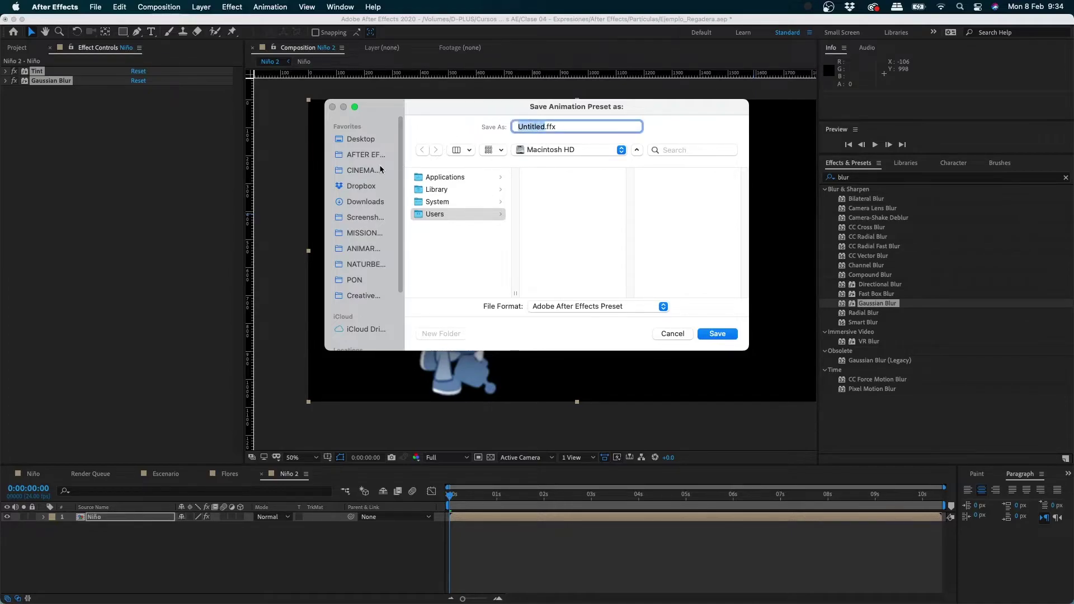
{"action": "type", "text": "Ghost"}
{"action": "key", "text": "Return"}
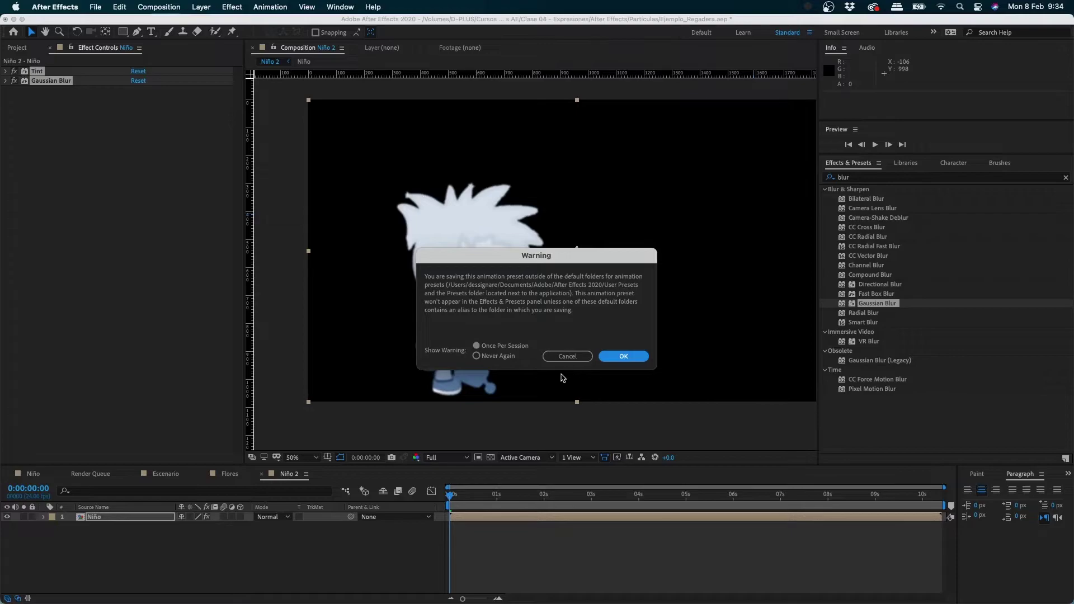
{"action": "left_click", "coordinate": [567, 356]}
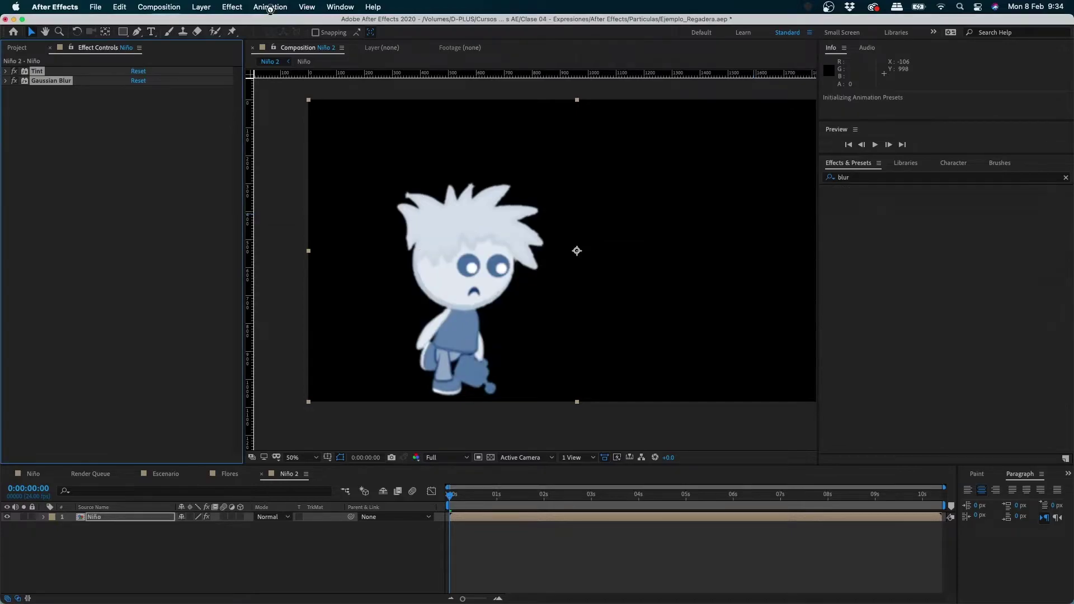
{"action": "left_click", "coordinate": [270, 7]}
{"action": "mouse_move", "coordinate": [285, 48]}
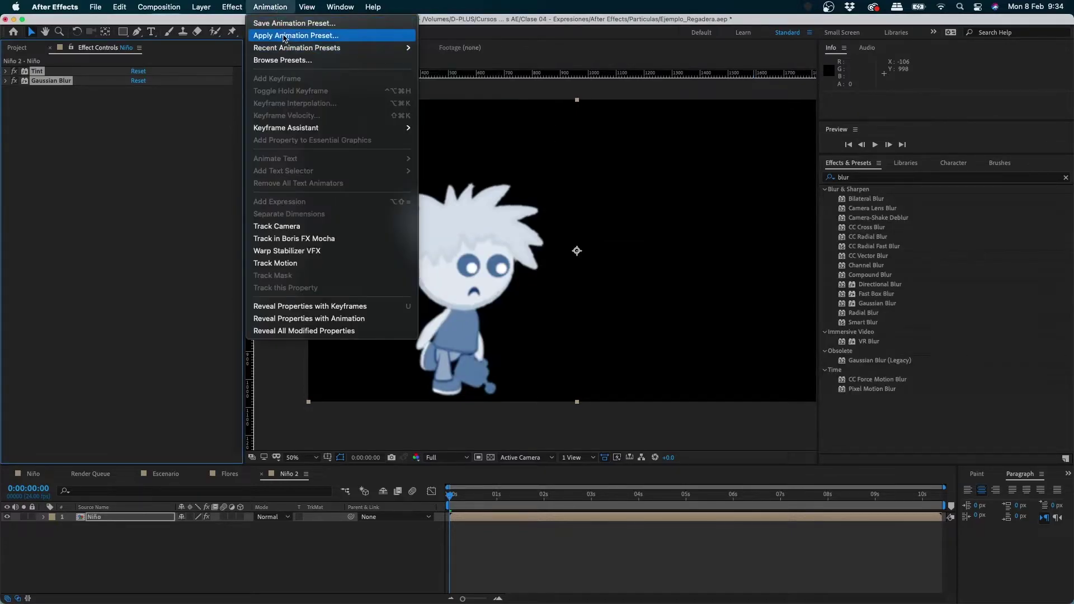
{"action": "left_click", "coordinate": [285, 37]}
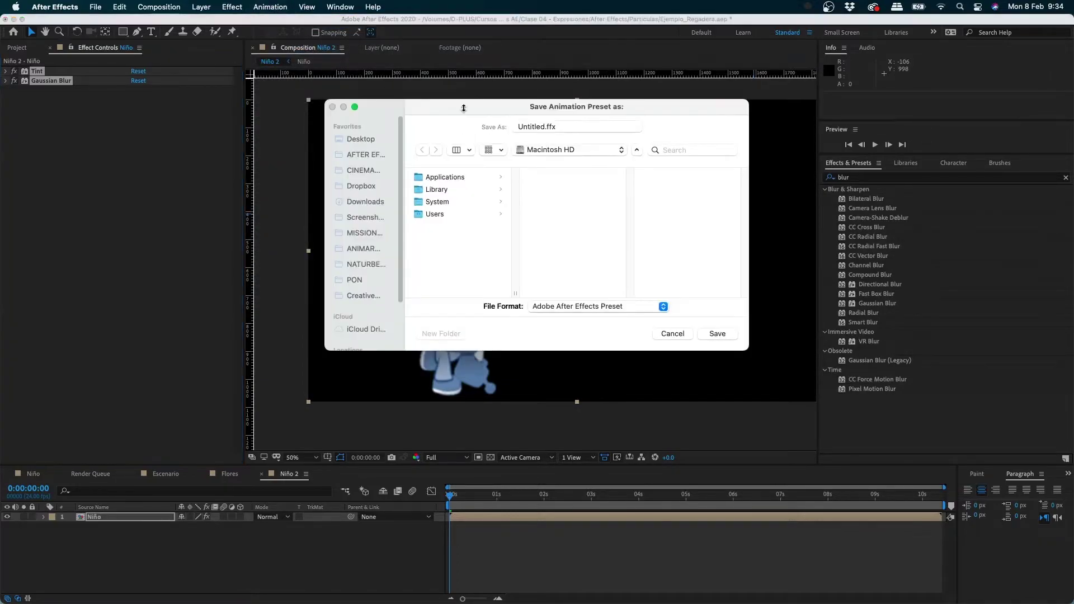
{"action": "left_click", "coordinate": [473, 203]}
{"action": "left_click", "coordinate": [477, 214]}
{"action": "left_click", "coordinate": [476, 203]}
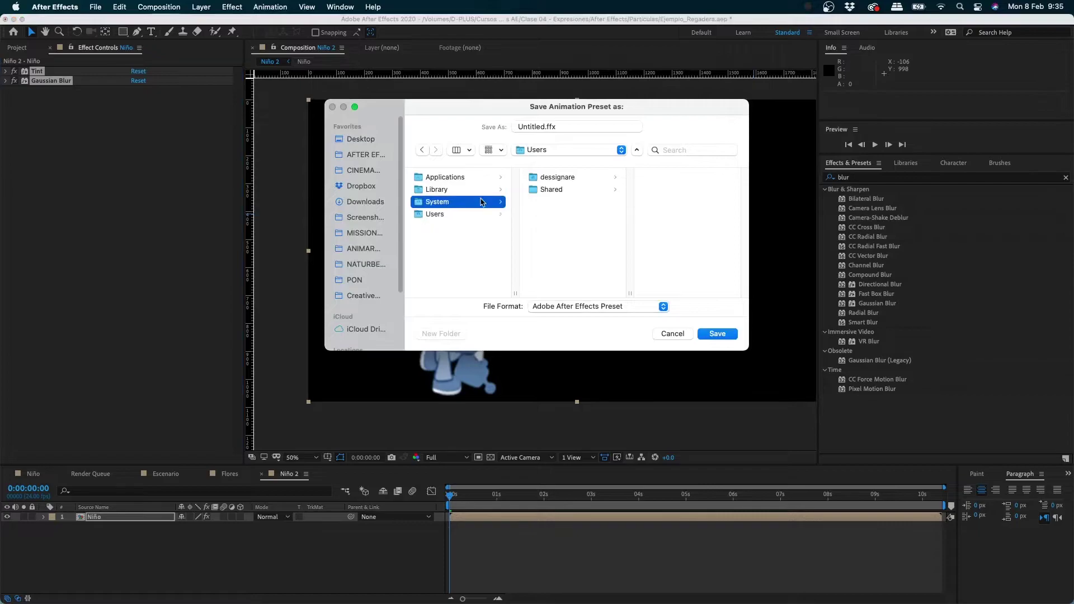
{"action": "left_click", "coordinate": [454, 215]}
{"action": "left_click", "coordinate": [573, 177]}
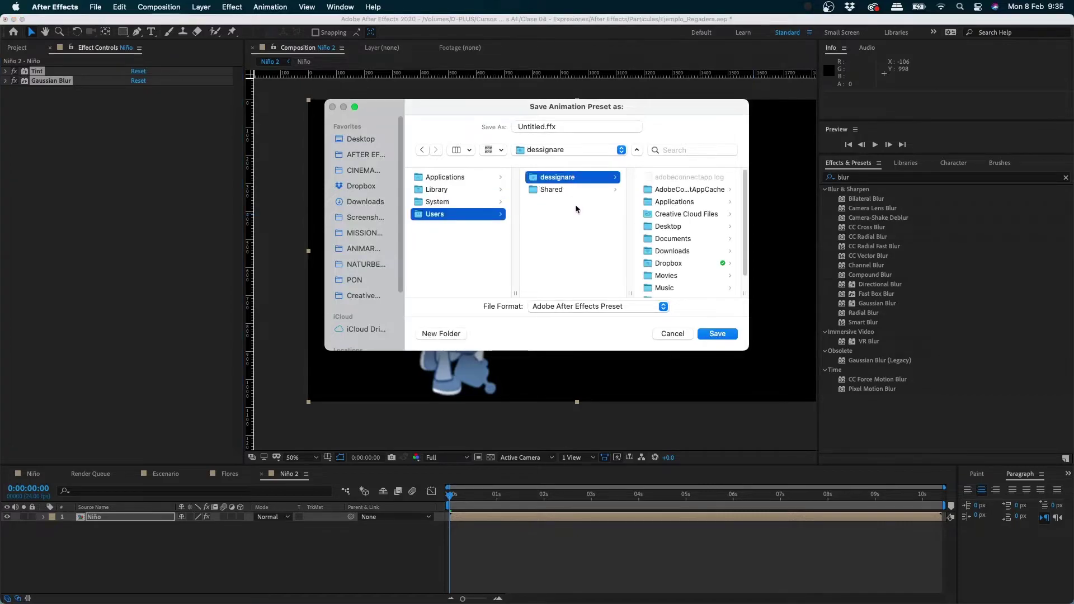
{"action": "scroll", "coordinate": [727, 224], "scroll_direction": "down", "scroll_amount": 2}
{"action": "scroll", "coordinate": [727, 223], "scroll_direction": "up", "scroll_amount": 2}
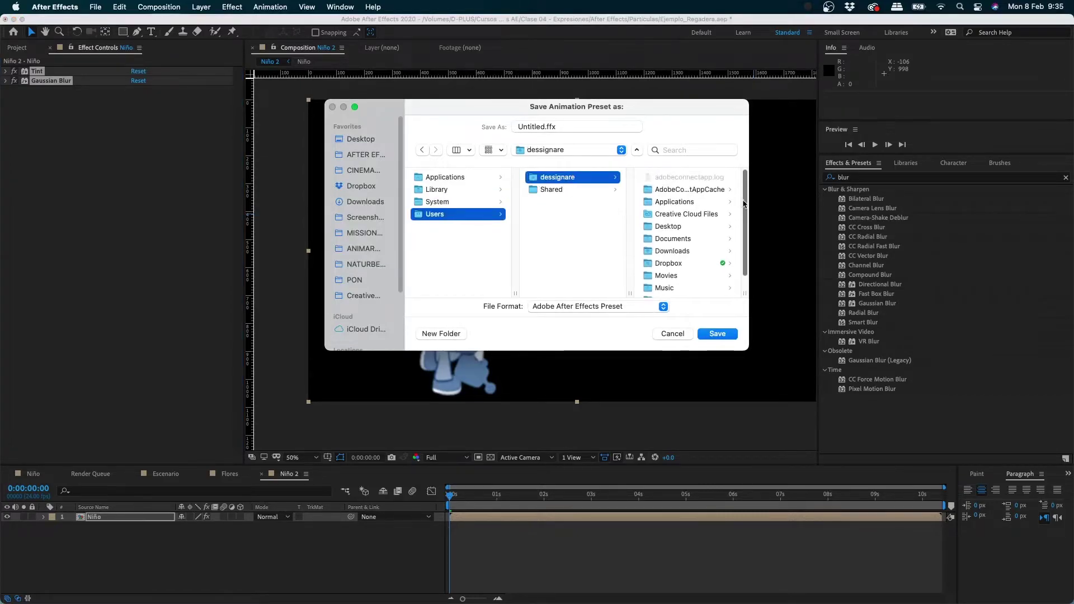
{"action": "left_click", "coordinate": [690, 189]}
{"action": "scroll", "coordinate": [631, 235], "scroll_direction": "up", "scroll_amount": 2}
{"action": "key", "text": "Escape"}
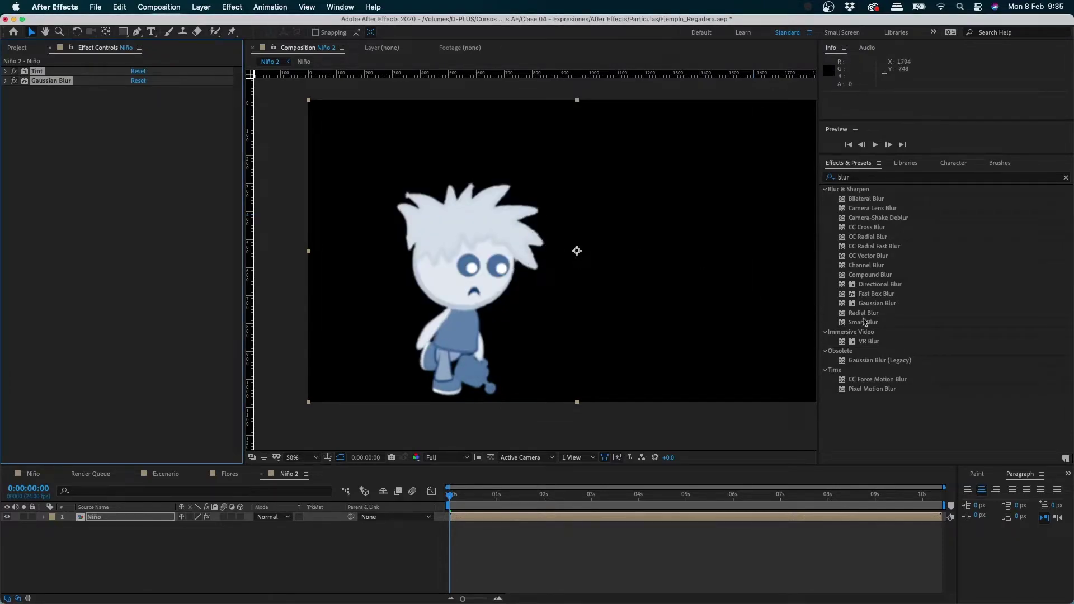
- Clear the effects search and expand the Animation Presets category to view its folders
{"action": "left_click", "coordinate": [871, 238]}
{"action": "left_click", "coordinate": [835, 179]}
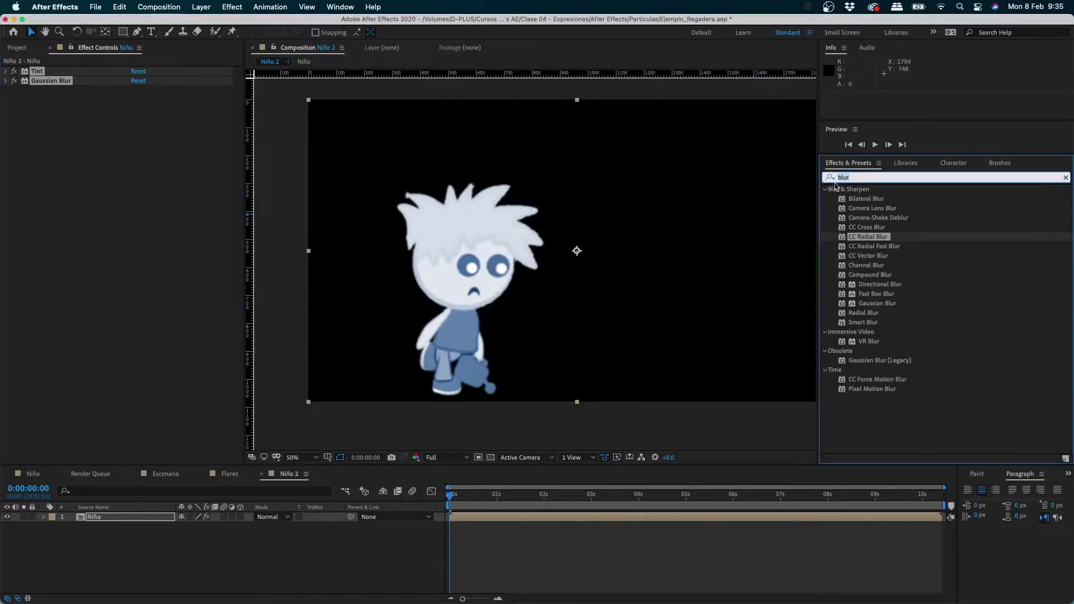
{"action": "key", "text": "BackSpace"}
{"action": "left_click", "coordinate": [825, 197]}
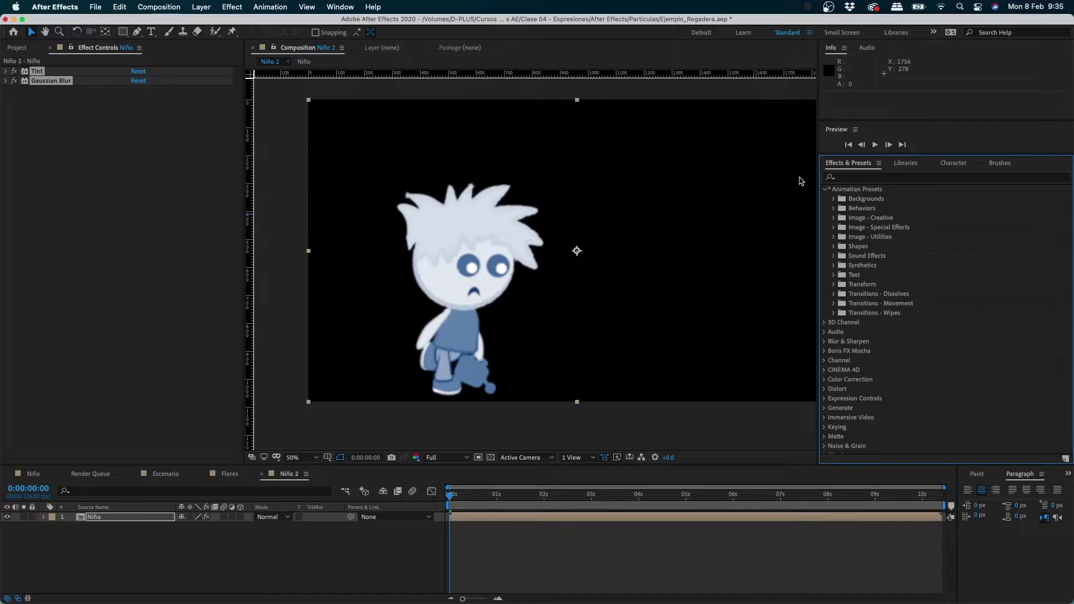
- Delete the Tint and Gaussian Blur effects from the Niño layer
{"action": "left_click", "coordinate": [75, 132]}
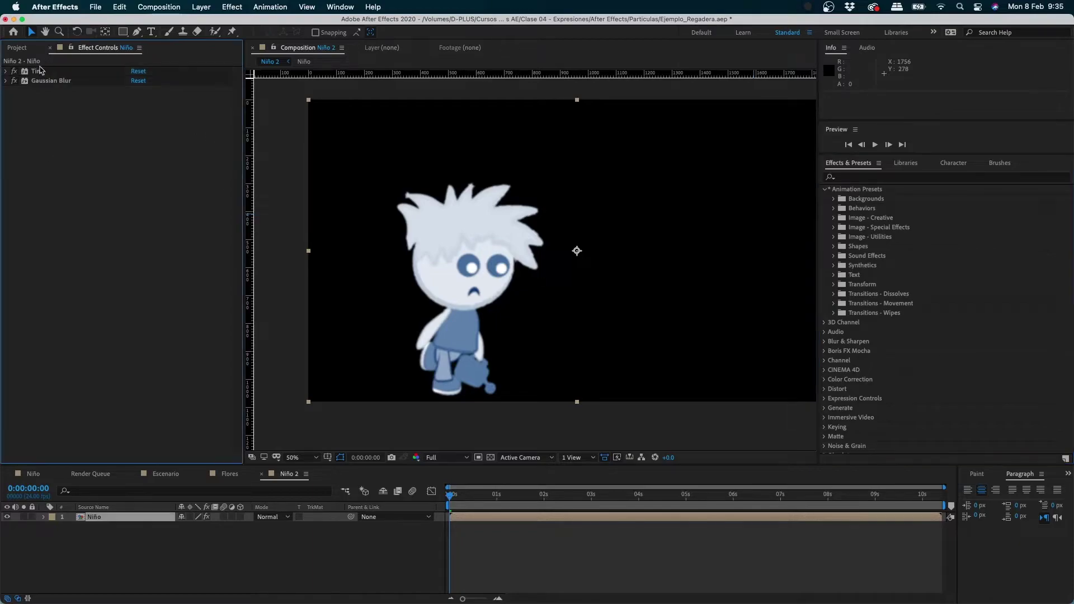
{"action": "key", "text": "super+a"}
{"action": "key", "text": "Delete"}
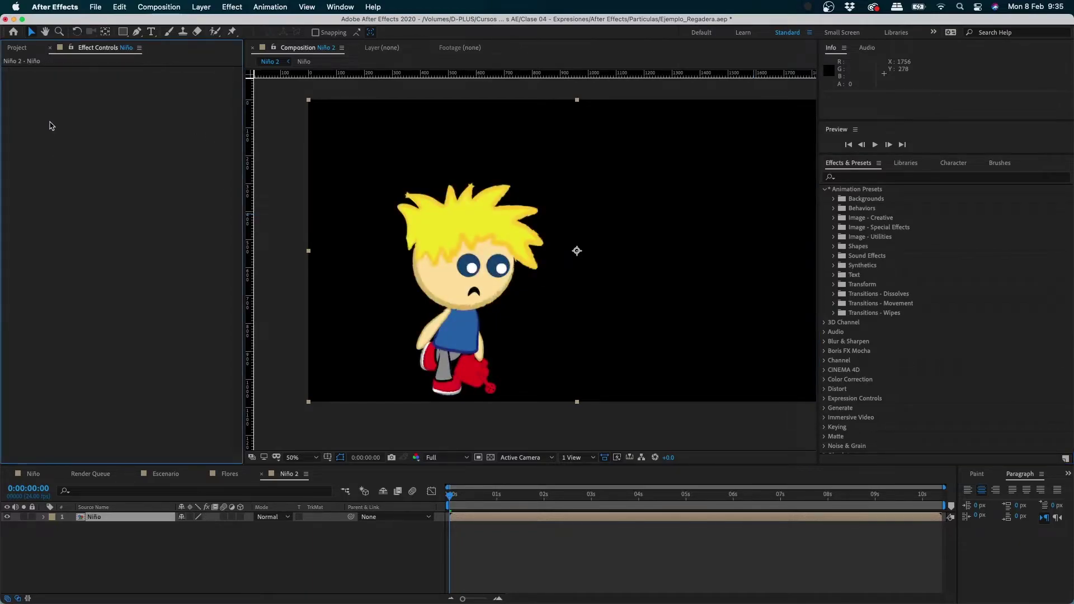
- Apply the Fill effect to the Niño layer and set its colour to 4035A4
{"action": "left_click", "coordinate": [876, 174]}
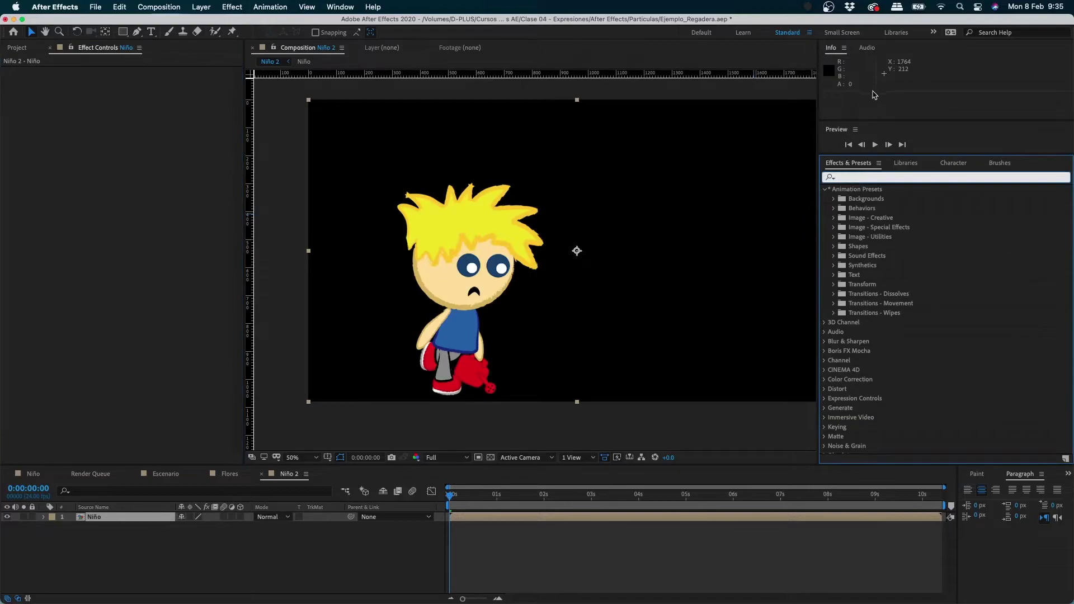
{"action": "type", "text": "fill"}
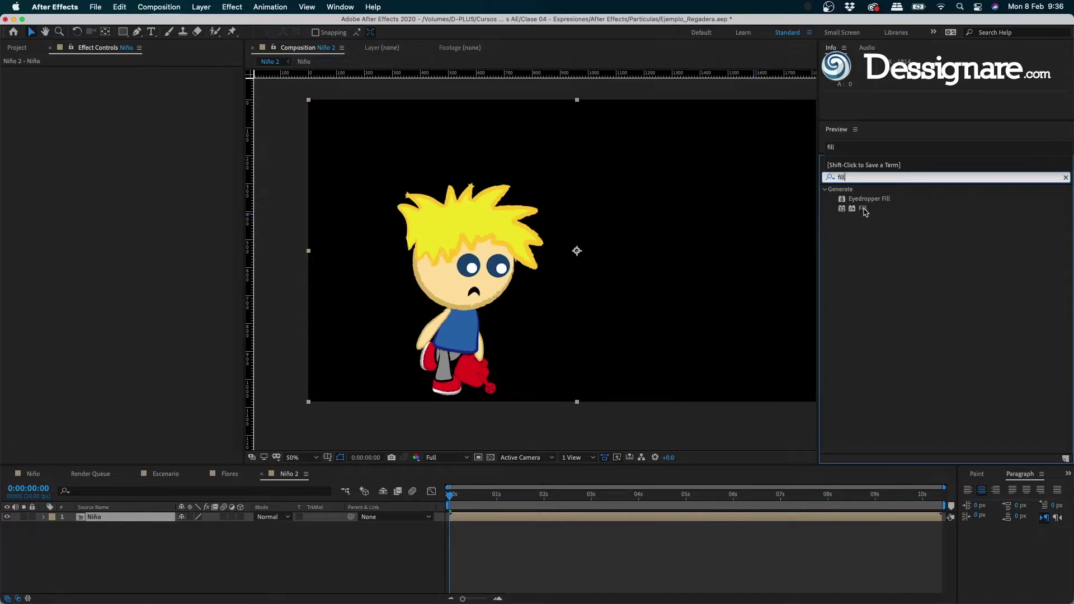
{"action": "left_click_drag", "start_coordinate": [864, 210], "coordinate": [560, 235]}
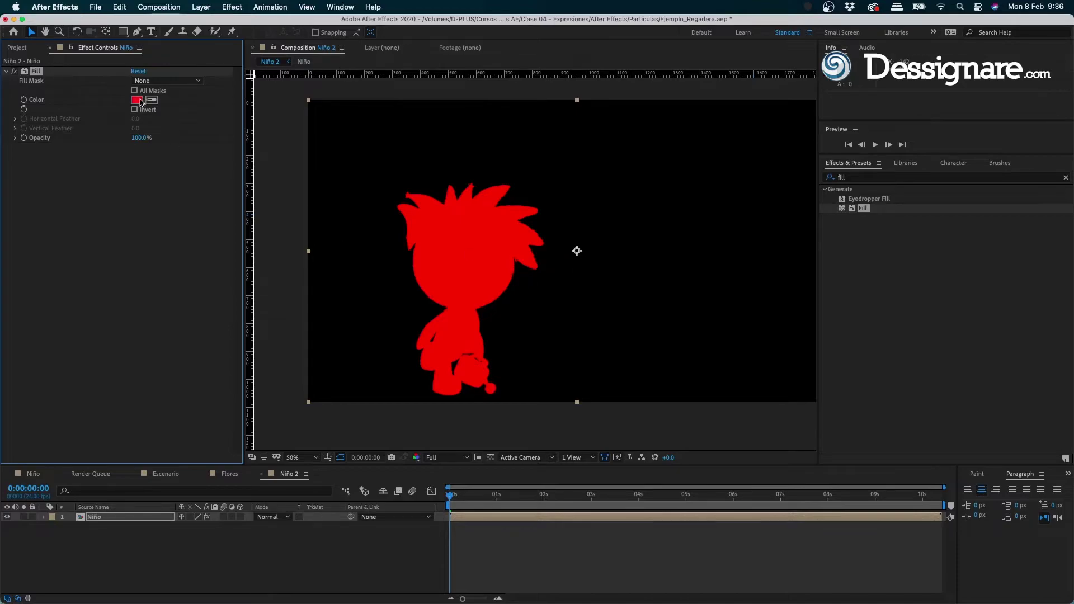
{"action": "left_click", "coordinate": [138, 100]}
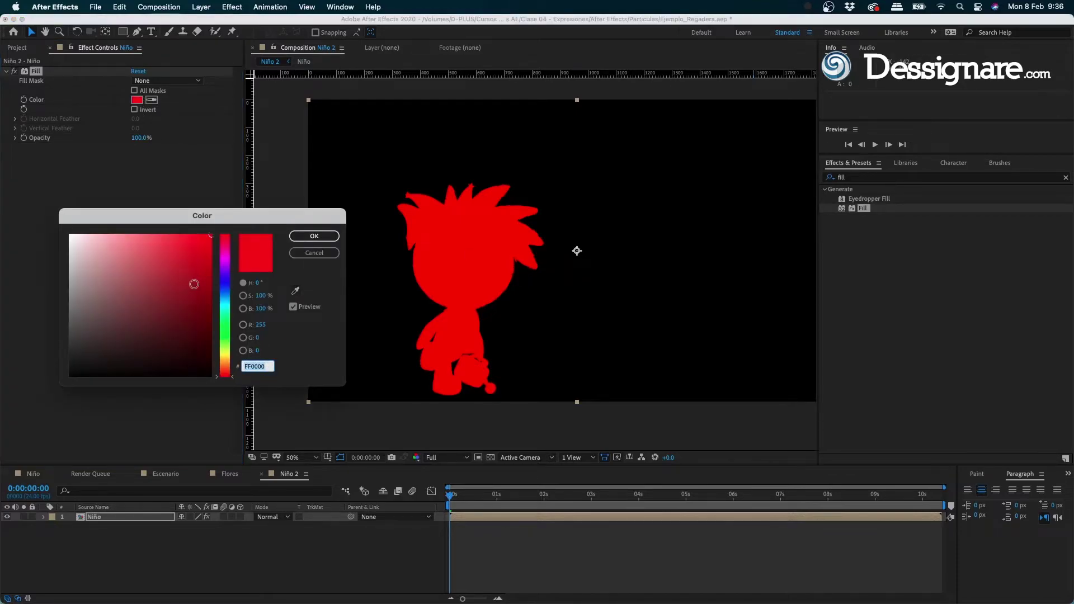
{"action": "type", "text": "4035A4"}
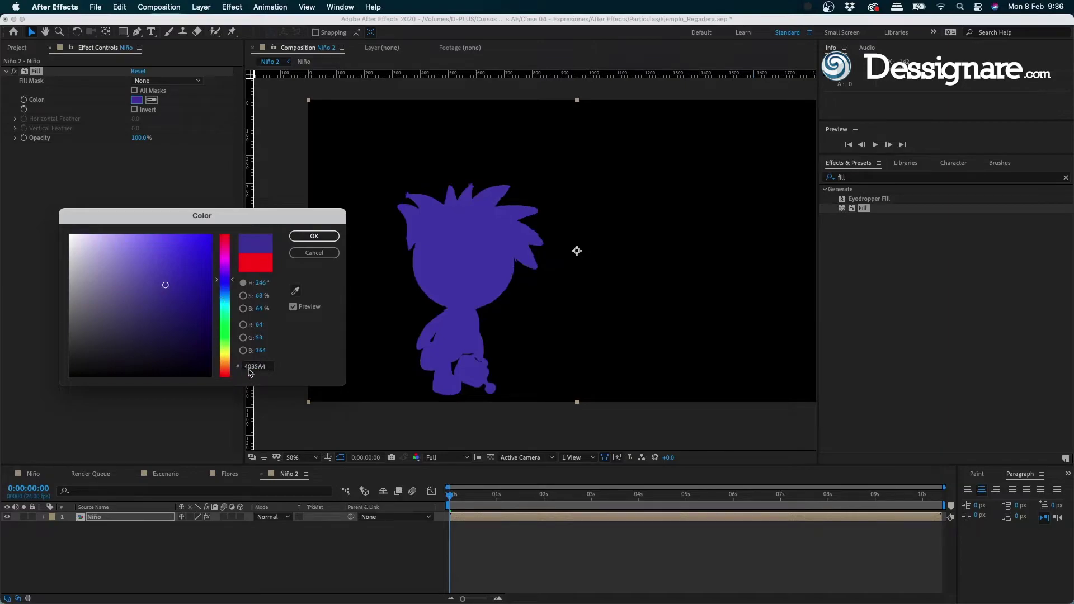
{"action": "left_click", "coordinate": [287, 238]}
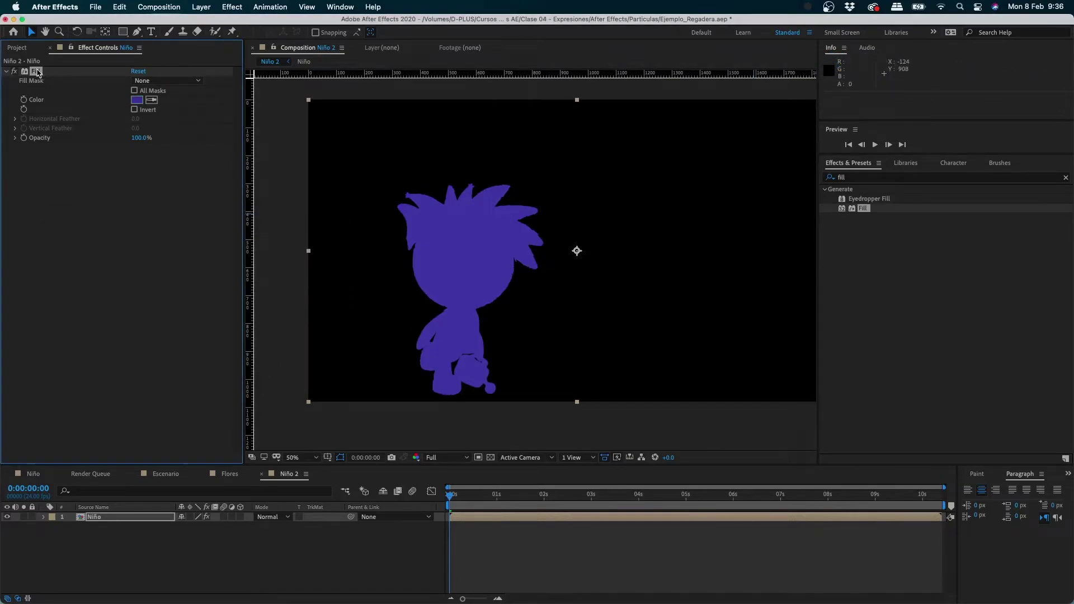
{"action": "left_click", "coordinate": [285, 6]}
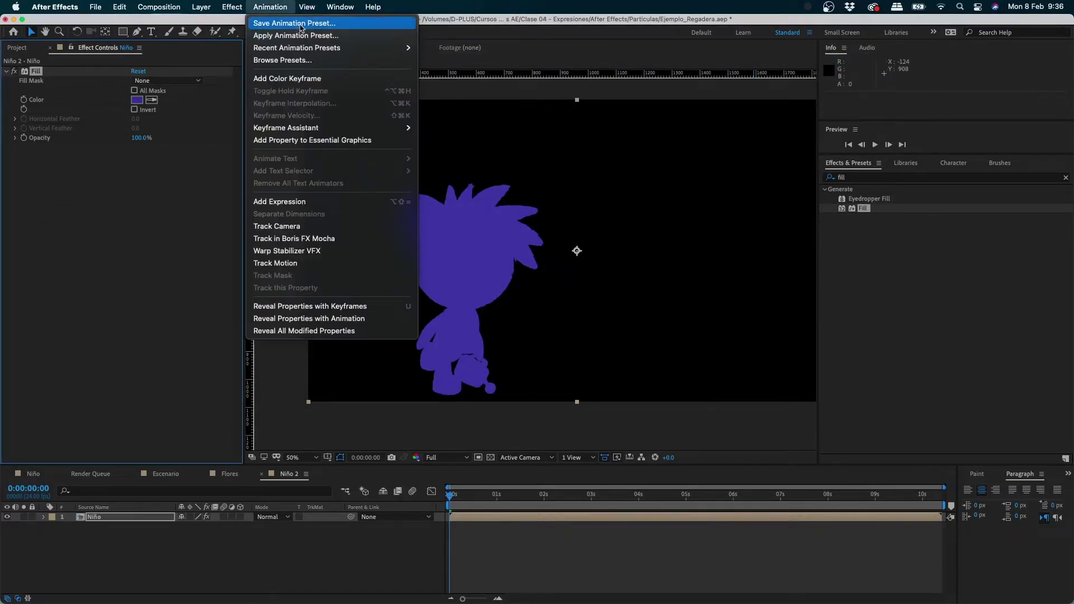
{"action": "left_click", "coordinate": [301, 24]}
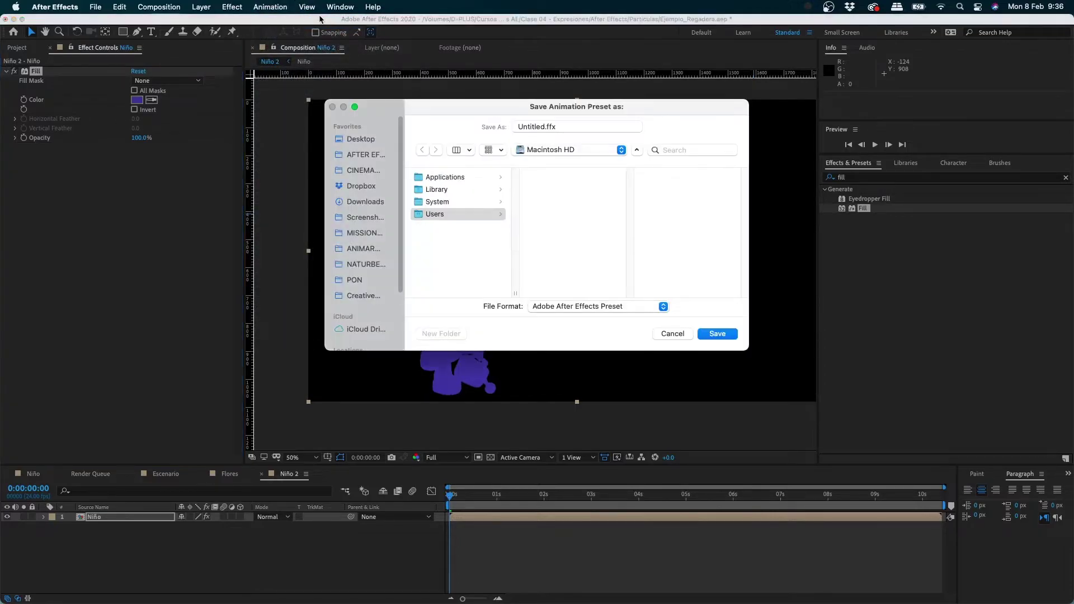
{"action": "left_click", "coordinate": [680, 333]}
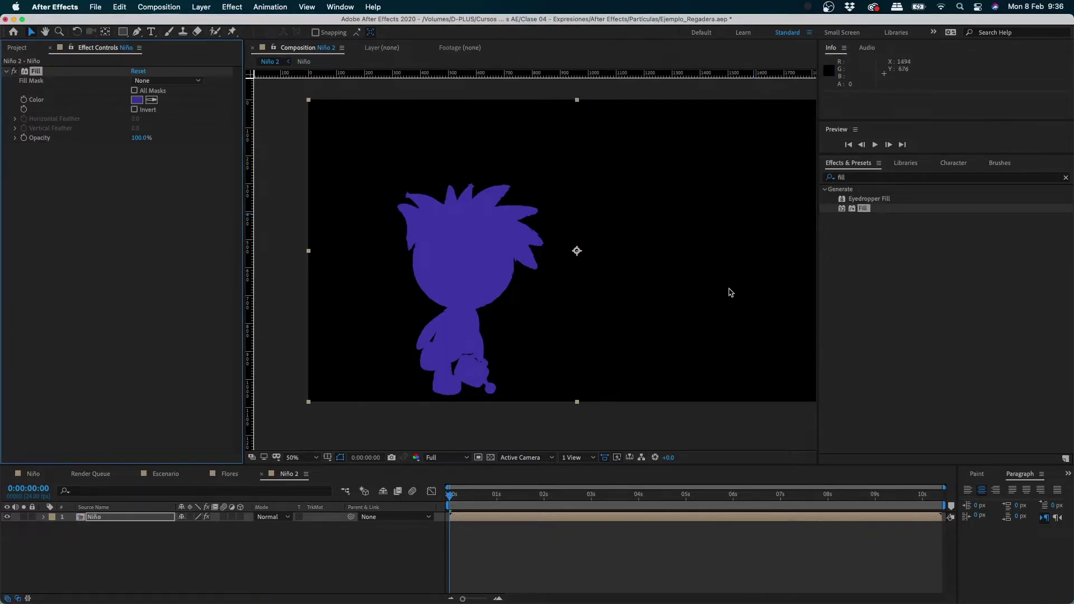
- Delete the Fill effect from the Niño layer
{"action": "left_click", "coordinate": [42, 63]}
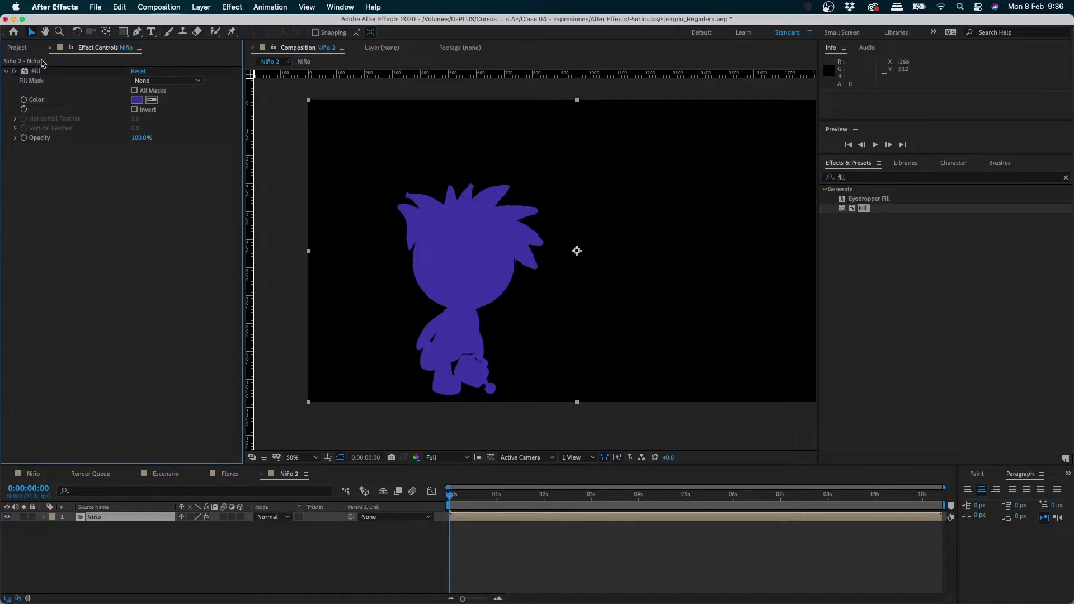
{"action": "left_click", "coordinate": [35, 73]}
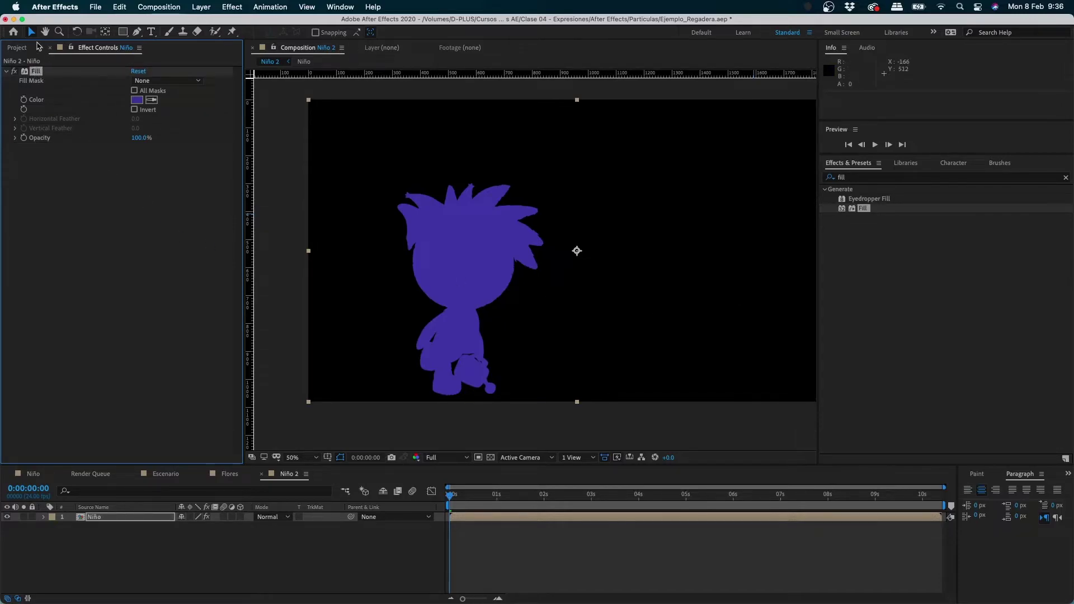
{"action": "key", "text": "Delete"}
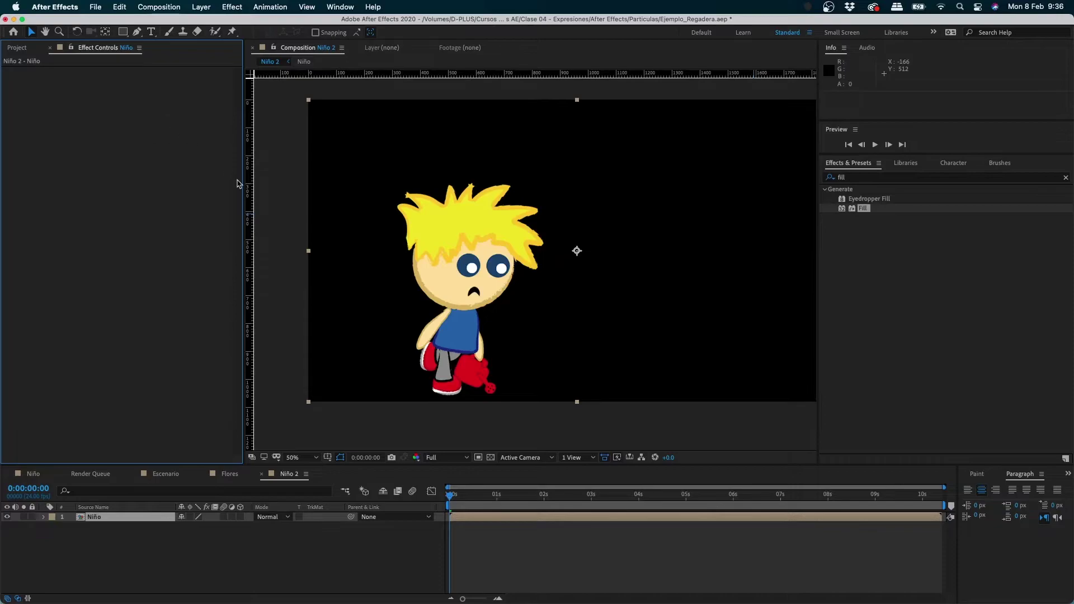
- Preview the Niño 2 animation, and open the Flores composition nested in Escenario
{"action": "key", "text": "space"}
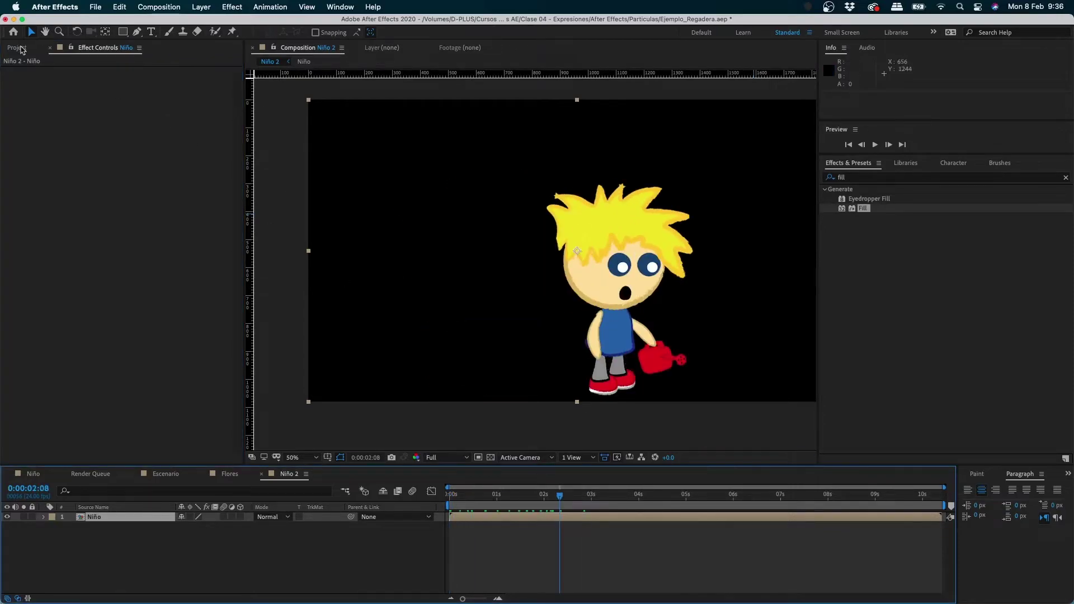
{"action": "left_click", "coordinate": [21, 48]}
{"action": "left_click", "coordinate": [53, 150]}
{"action": "double_click", "coordinate": [55, 151]}
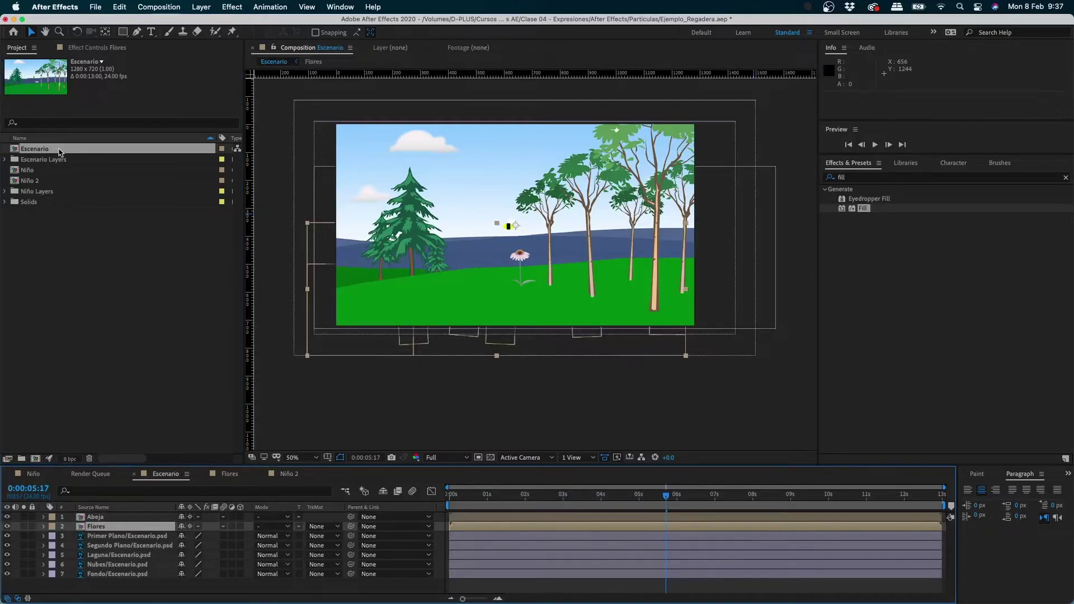
{"action": "double_click", "coordinate": [97, 526]}
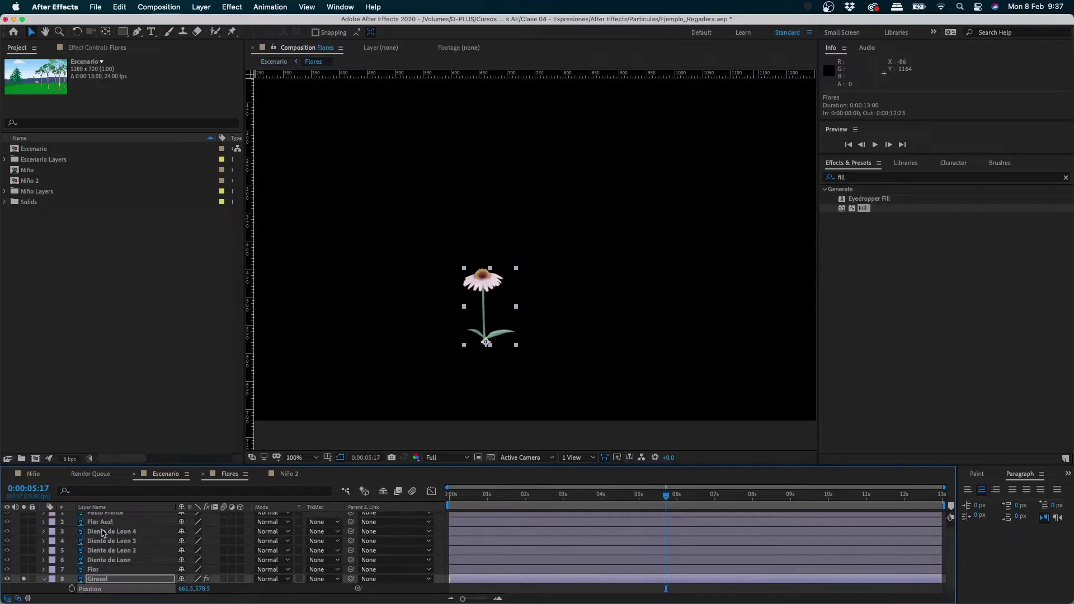
- Preview the Girasol flower's motion, then collapse its properties and show all the flower layers
{"action": "key", "text": "space"}
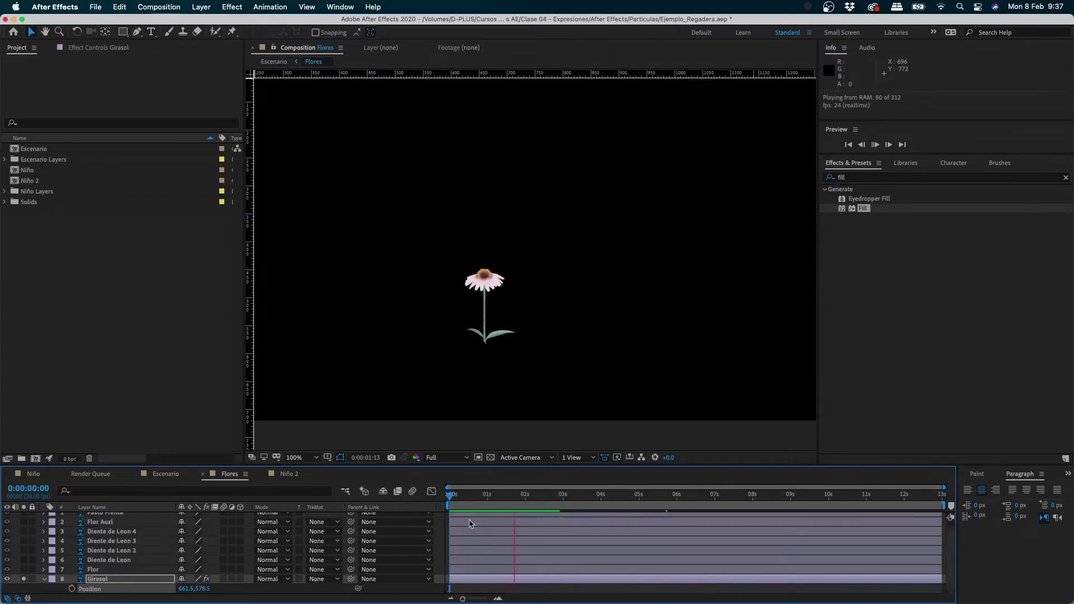
{"action": "left_click", "coordinate": [95, 48]}
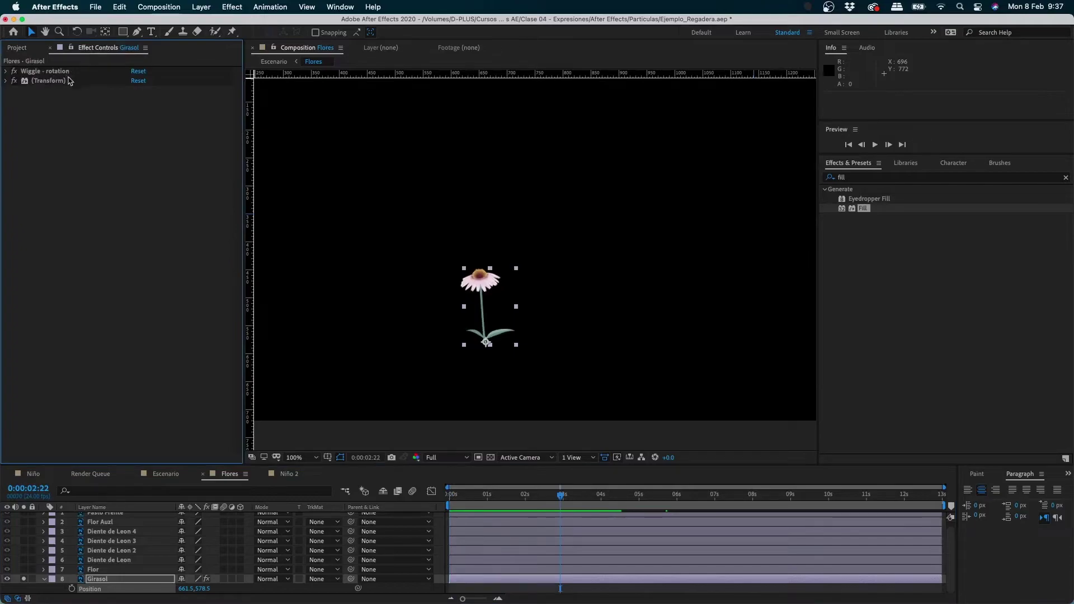
{"action": "left_click", "coordinate": [45, 579]}
{"action": "left_click", "coordinate": [607, 495]}
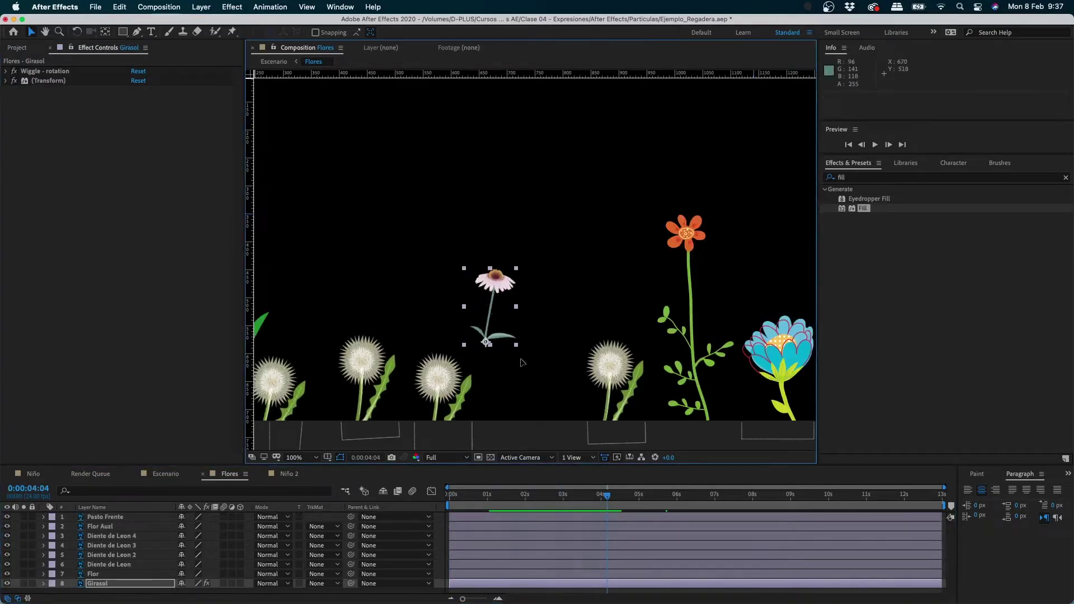
- Solo the Flor Auzl layer and move the blue flower to about 938.5, 613.5
{"action": "left_click_drag", "start_coordinate": [480, 283], "coordinate": [516, 359]}
{"action": "left_click_drag", "start_coordinate": [758, 361], "coordinate": [454, 342]}
{"action": "left_click", "coordinate": [23, 527]}
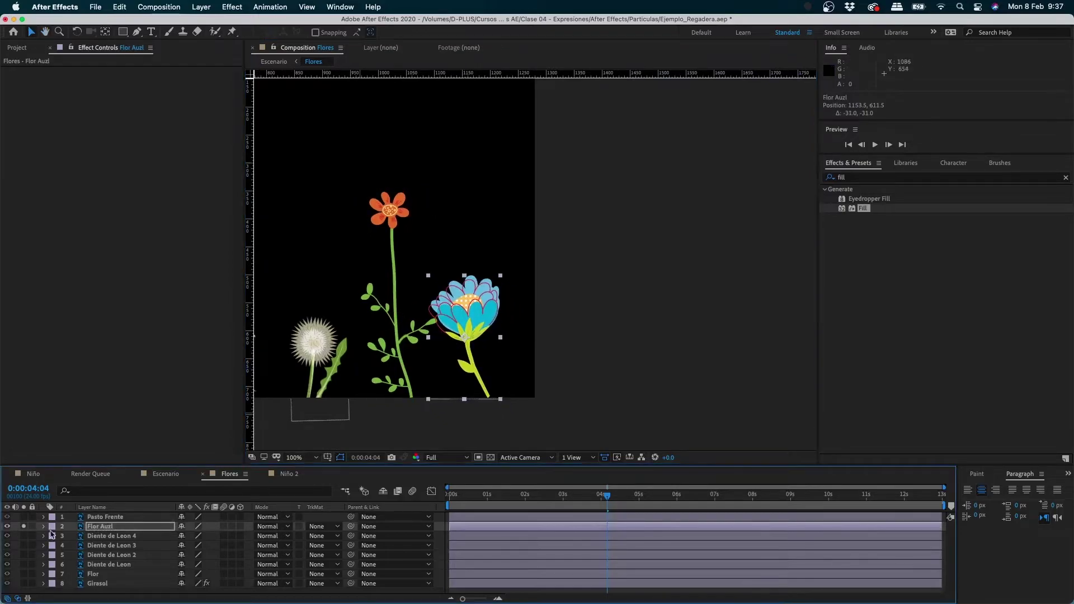
{"action": "left_click_drag", "start_coordinate": [483, 346], "coordinate": [363, 347]}
{"action": "key", "text": "z"}
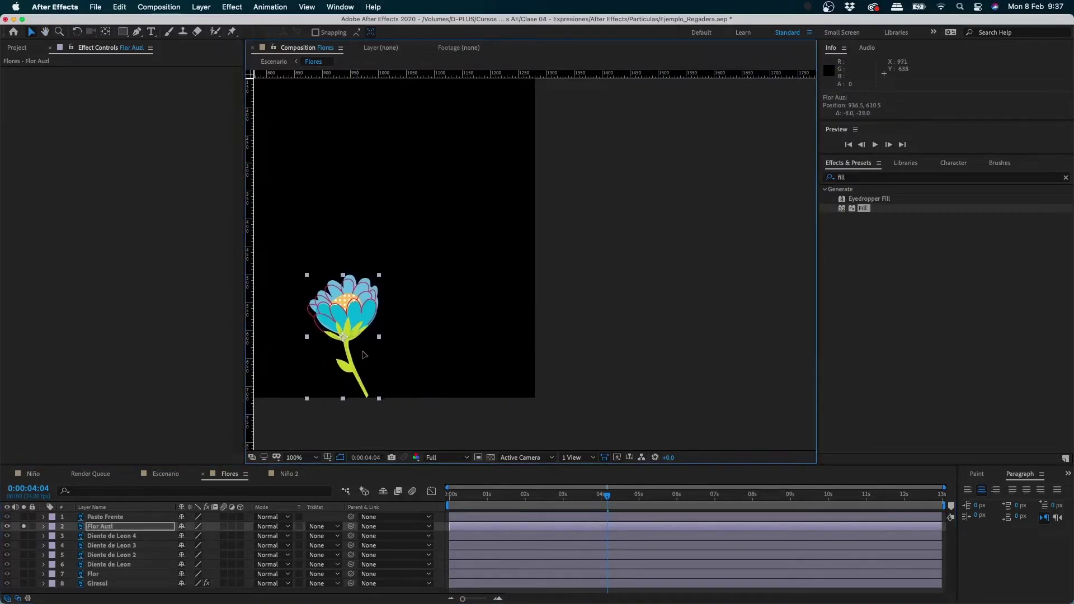
{"action": "left_click", "coordinate": [362, 346]}
{"action": "left_click", "coordinate": [515, 322]}
{"action": "left_click_drag", "start_coordinate": [514, 320], "coordinate": [549, 370]}
- At 0:00:00:00, add Puppet pins to the blue flower's stem base and centre, and bend its head down to the left
{"action": "left_click", "coordinate": [232, 33]}
{"action": "left_click_drag", "start_coordinate": [457, 497], "coordinate": [430, 500]}
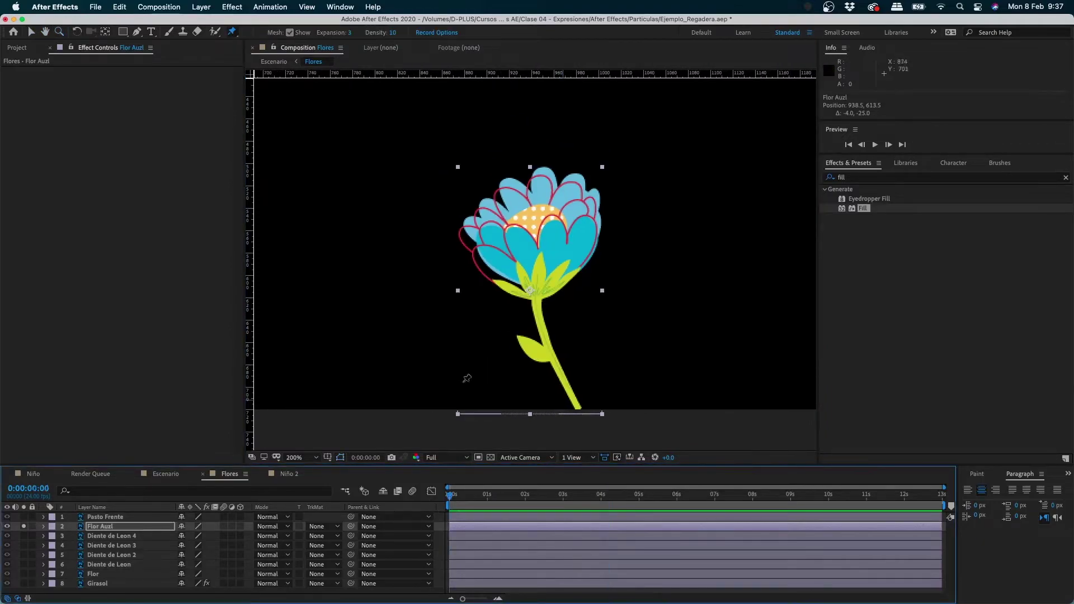
{"action": "left_click", "coordinate": [578, 404]}
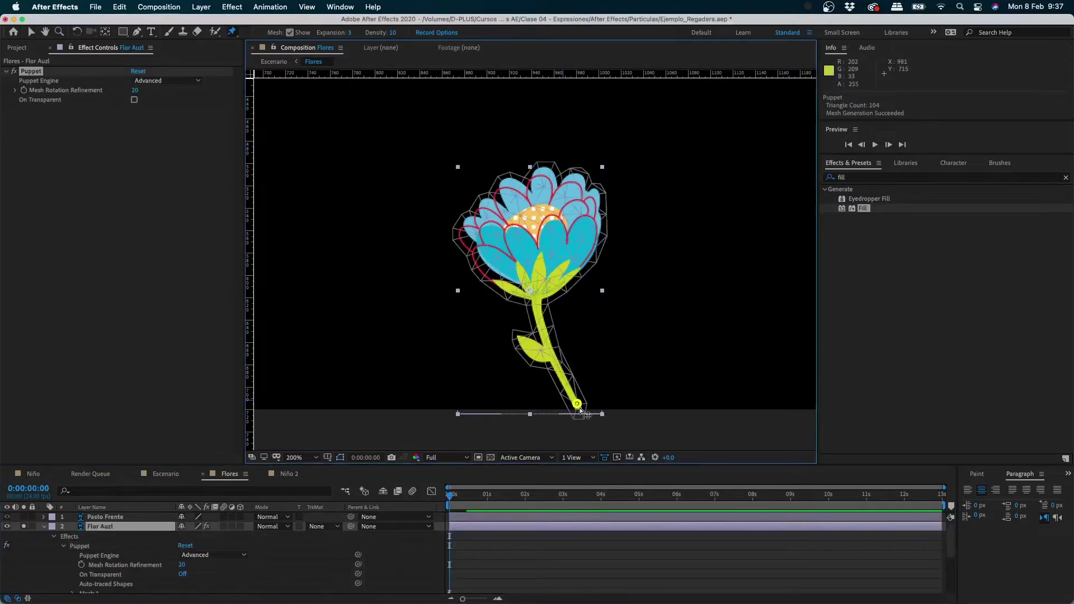
{"action": "left_click", "coordinate": [539, 218]}
{"action": "left_click_drag", "start_coordinate": [539, 218], "coordinate": [481, 242]}
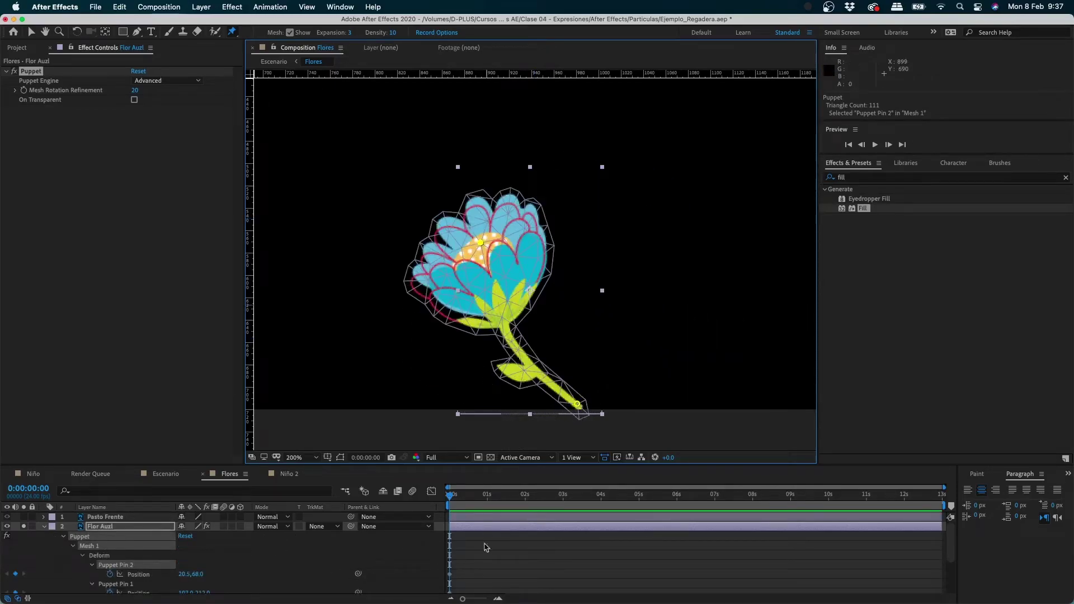
- At 0:00:00:14, bend the blue flower's head to the right by moving Puppet Pin 2 level across the stem
{"action": "scroll", "coordinate": [486, 548], "scroll_direction": "down", "scroll_amount": 5}
{"action": "scroll", "coordinate": [504, 544], "scroll_direction": "up", "scroll_amount": 4}
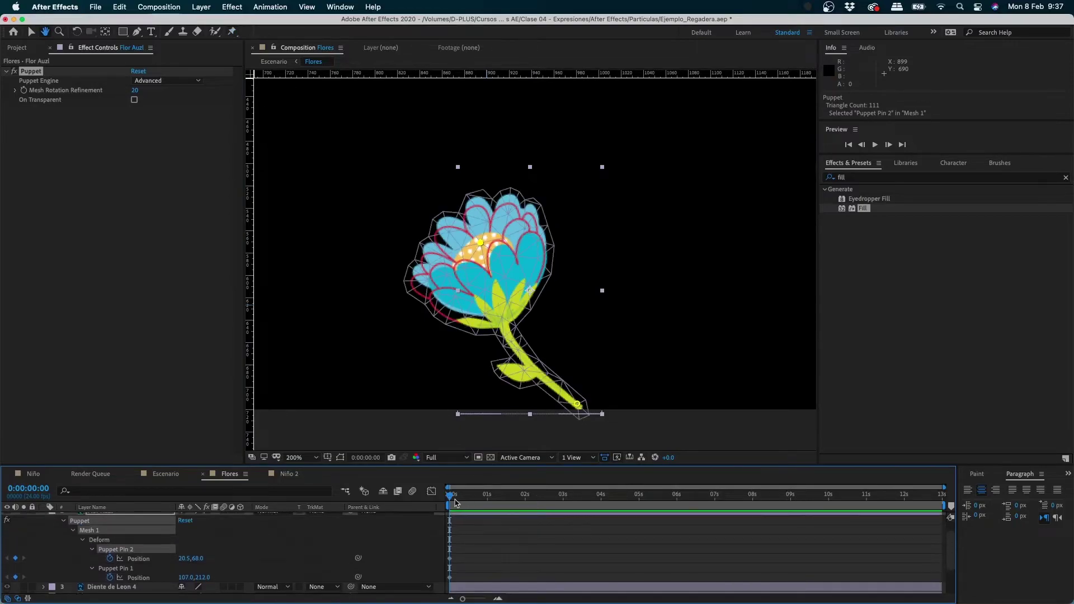
{"action": "left_click_drag", "start_coordinate": [456, 502], "coordinate": [476, 501]}
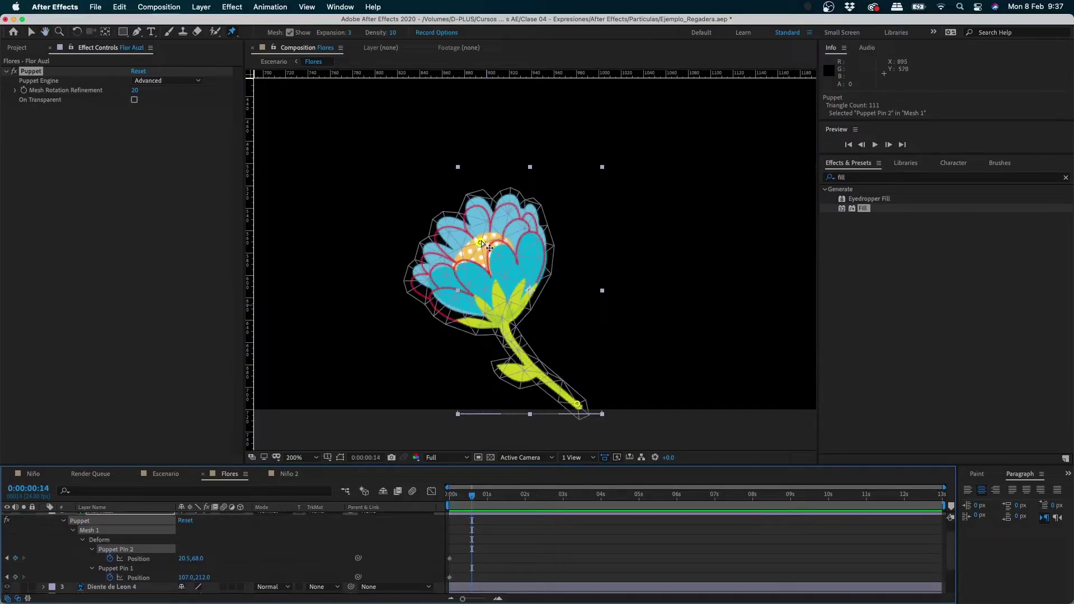
{"action": "left_click_drag", "start_coordinate": [482, 244], "coordinate": [682, 244]}
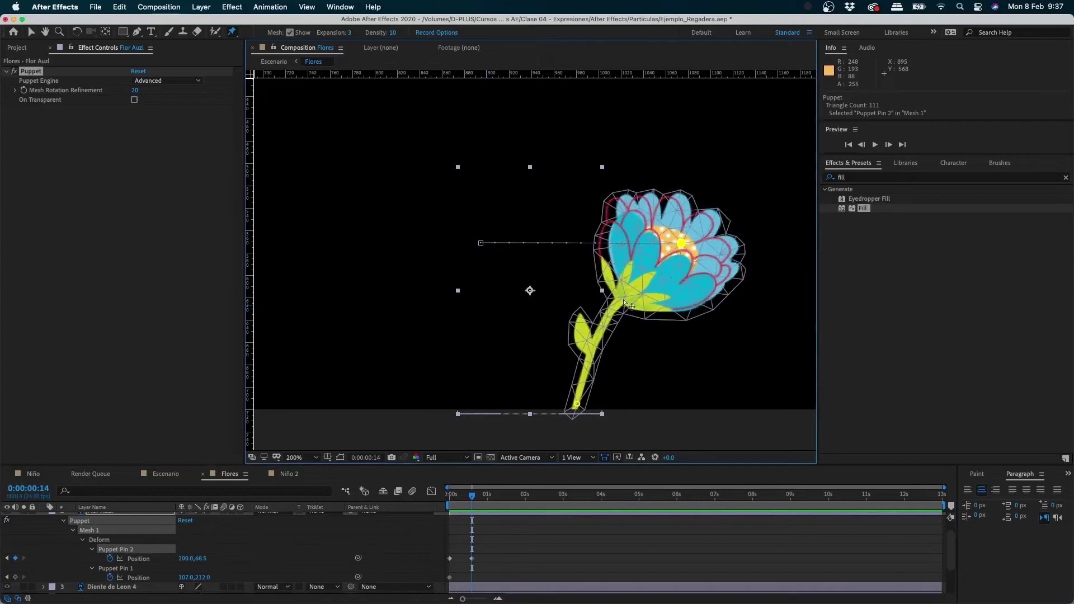
- Copy Puppet Pin 2's starting Position keyframe to 0:00:01:00 and shift the middle keyframe slightly earlier
{"action": "key", "text": "shift+Page_Down"}
{"action": "left_click", "coordinate": [450, 559]}
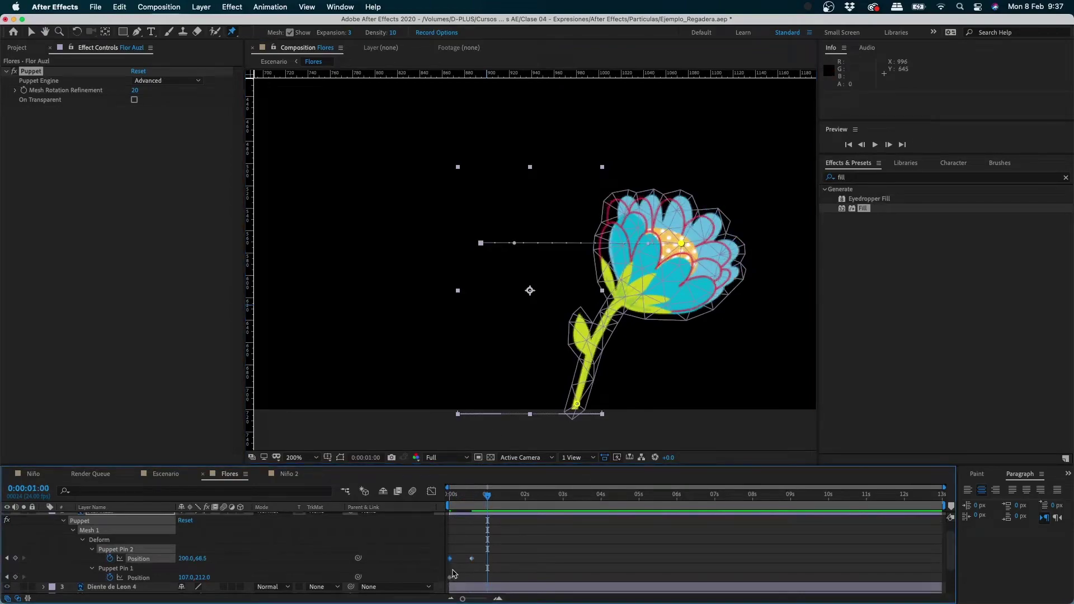
{"action": "key", "text": "super+v"}
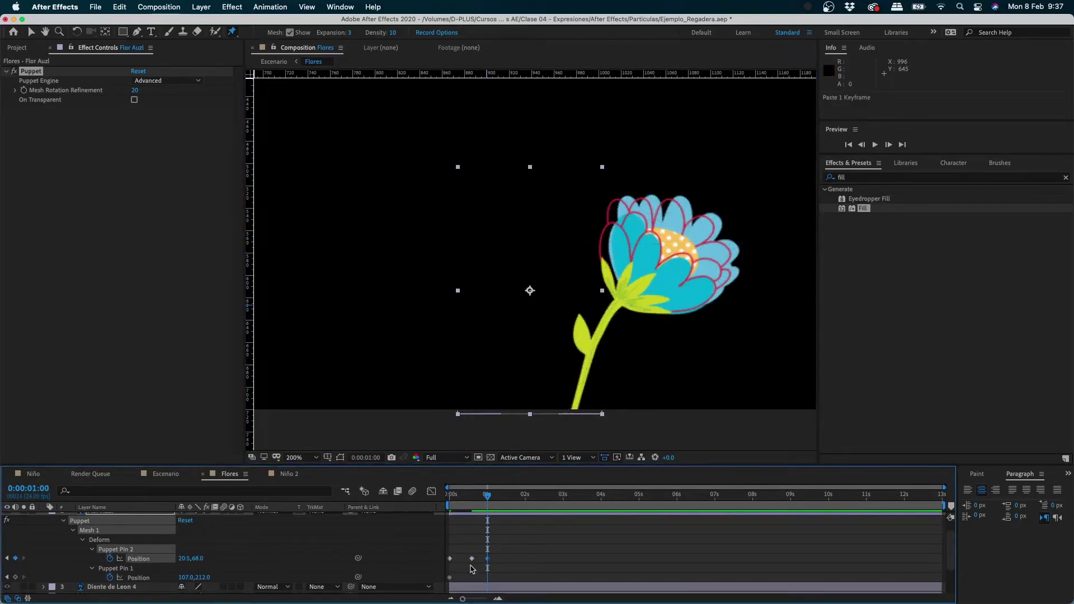
{"action": "left_click_drag", "start_coordinate": [472, 558], "coordinate": [465, 558]}
{"action": "key", "text": "Home"}
{"action": "left_click", "coordinate": [556, 559]}
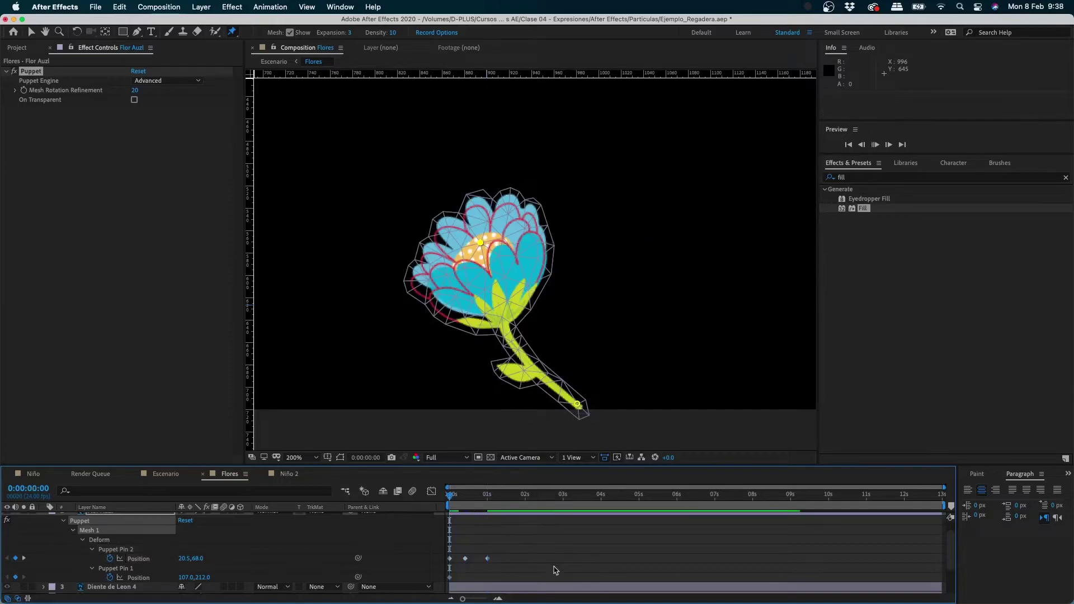
- Preview the swing and lower the flower's head between the first two Position keyframes so it follows an arc
{"action": "key", "text": "space"}
{"action": "left_click_drag", "start_coordinate": [461, 500], "coordinate": [454, 503]}
{"action": "left_click_drag", "start_coordinate": [580, 250], "coordinate": [481, 243]}
- At 0:00:00:17, lower Puppet Pin 2 to about 110.7, 83.7 and preview the flower's full swing
{"action": "mouse_move", "coordinate": [457, 501]}
{"action": "left_mouse_down"}
{"action": "mouse_move", "coordinate": [437, 510]}
{"action": "mouse_move", "coordinate": [477, 507]}
{"action": "left_mouse_up"}
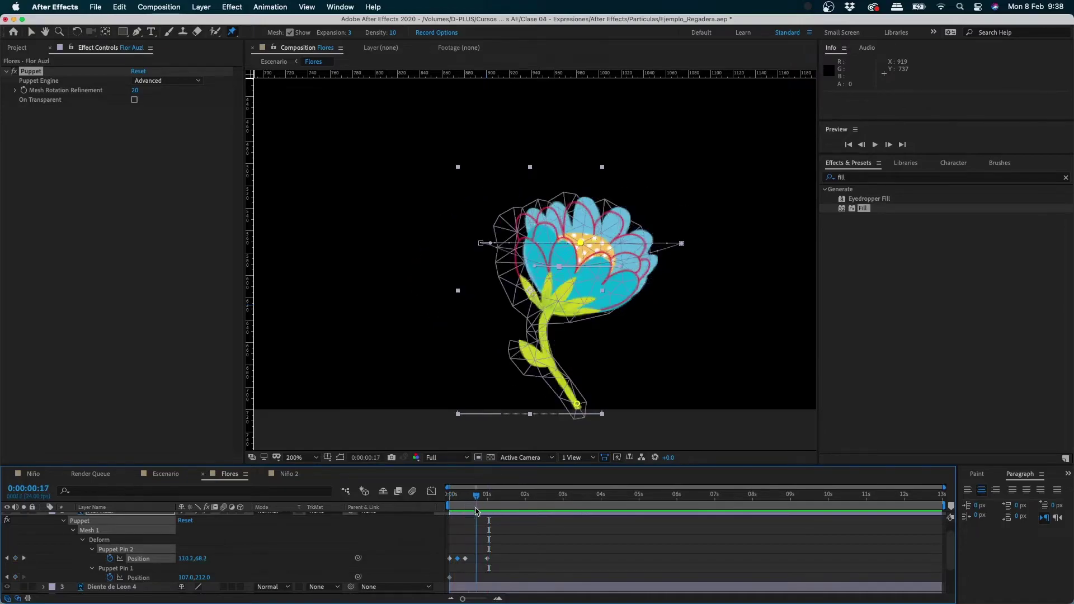
{"action": "left_click_drag", "start_coordinate": [582, 245], "coordinate": [581, 261]}
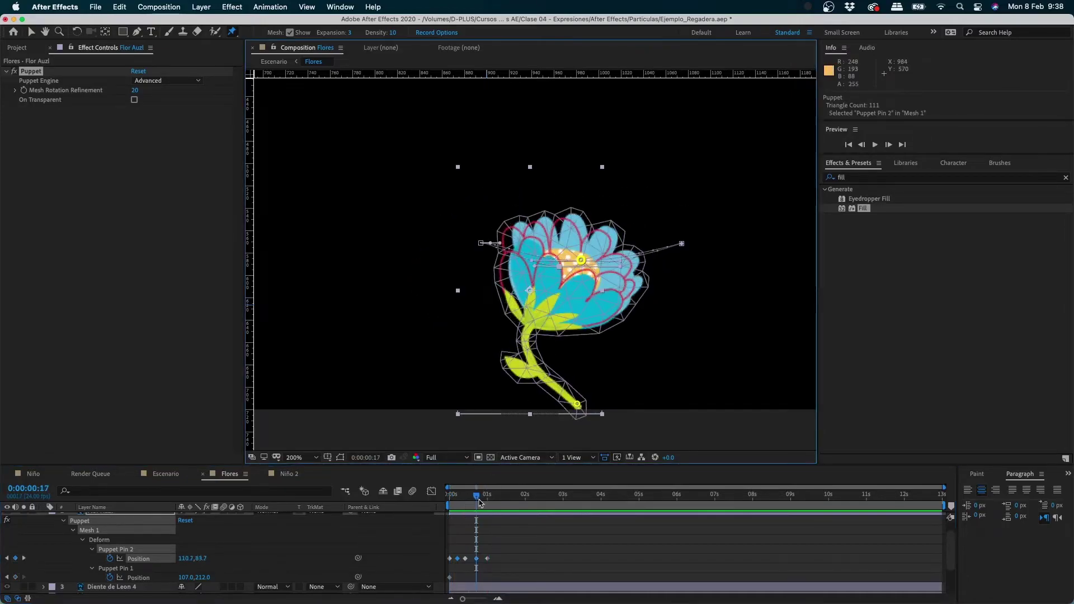
{"action": "left_click_drag", "start_coordinate": [479, 499], "coordinate": [440, 511]}
{"action": "key", "text": "space"}
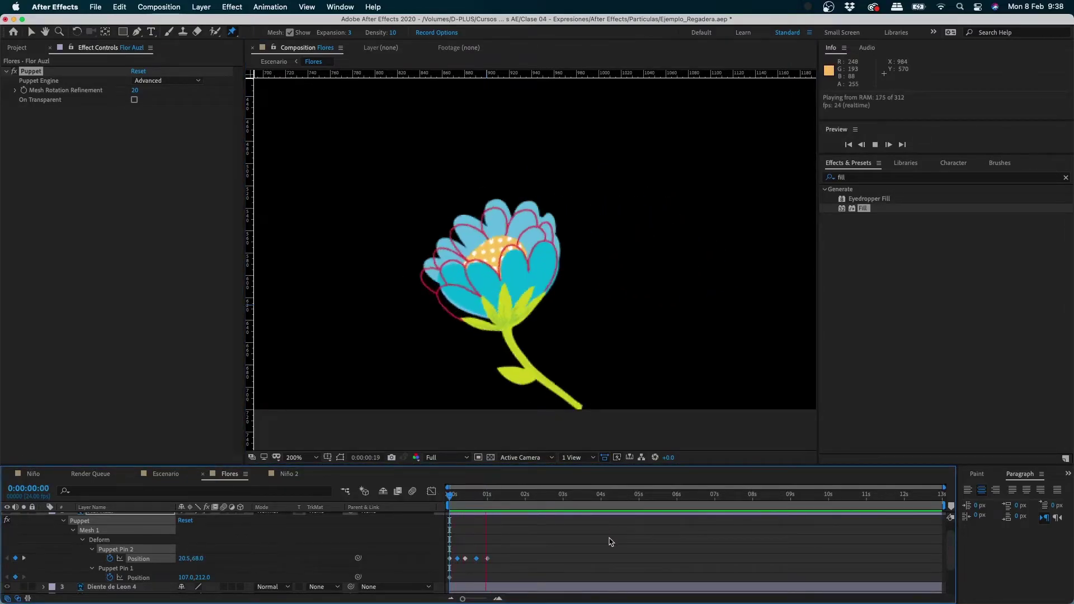
{"action": "key", "text": "space"}
{"action": "key", "text": "space"}
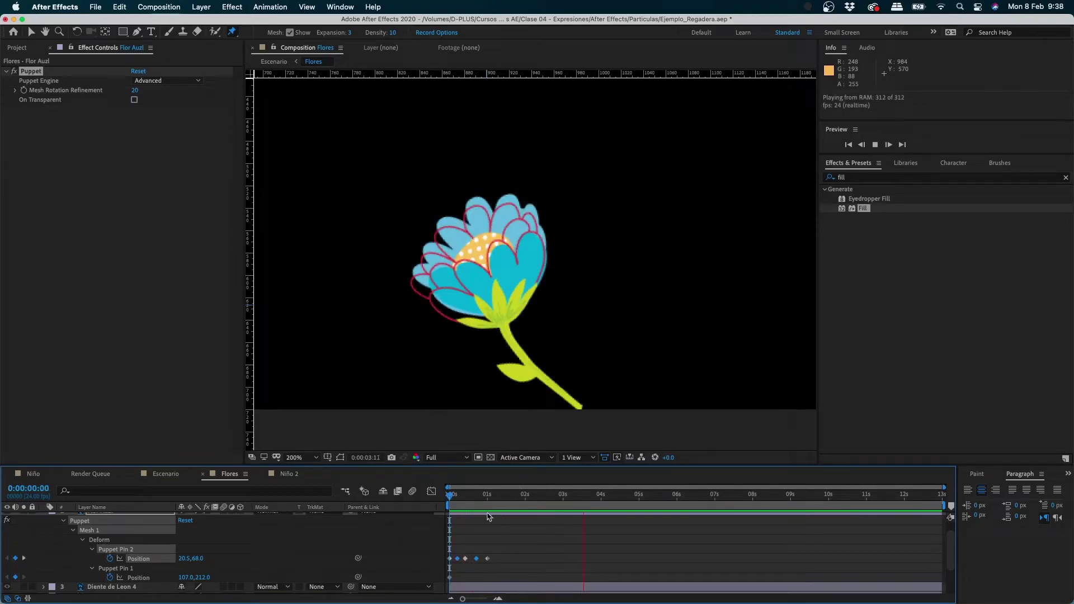
{"action": "key", "text": "space"}
{"action": "key", "text": "space"}
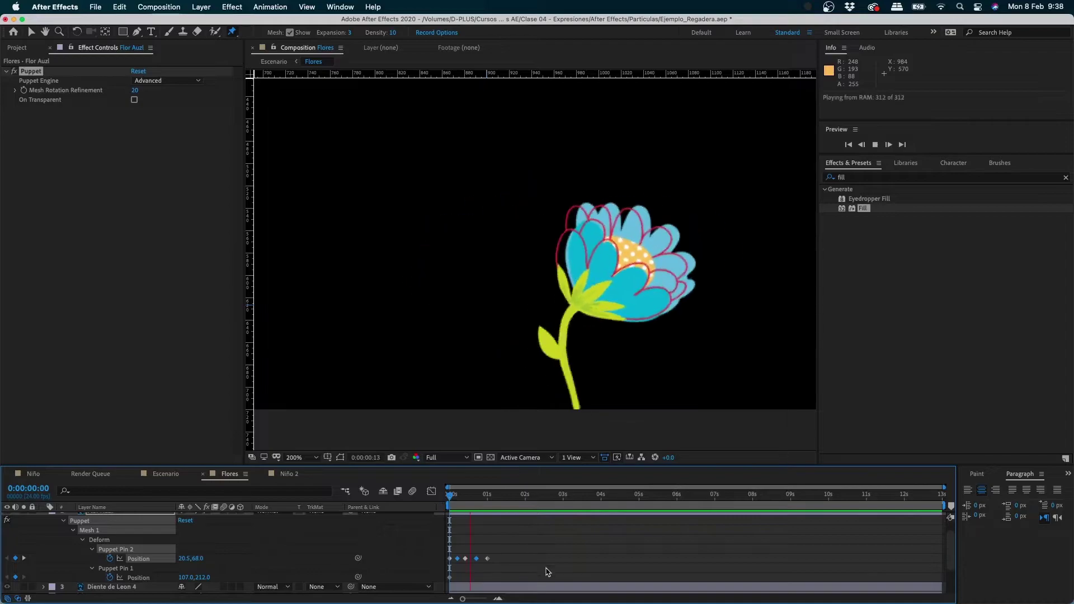
{"action": "key", "text": "space"}
- Copy the five Puppet Pin 2 Position keyframes, paste them at one, two and three seconds, and preview the repeated swing
{"action": "left_click_drag", "start_coordinate": [496, 498], "coordinate": [487, 501]}
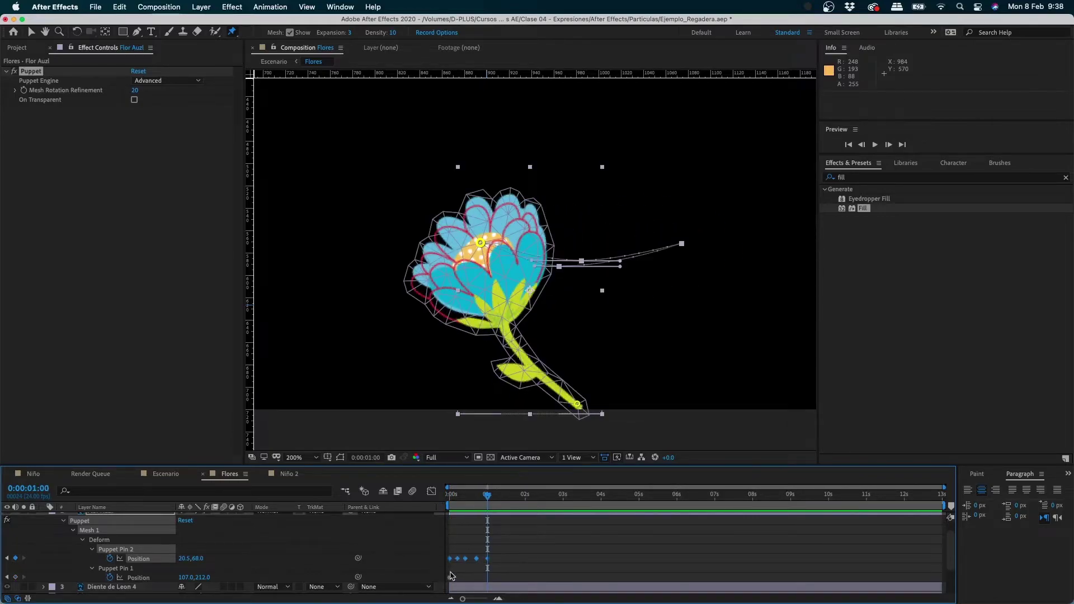
{"action": "key", "text": "super+c"}
{"action": "key", "text": "super+v"}
{"action": "left_click_drag", "start_coordinate": [537, 503], "coordinate": [529, 504]}
{"action": "key", "text": "super+v"}
{"action": "key", "text": "super+v"}
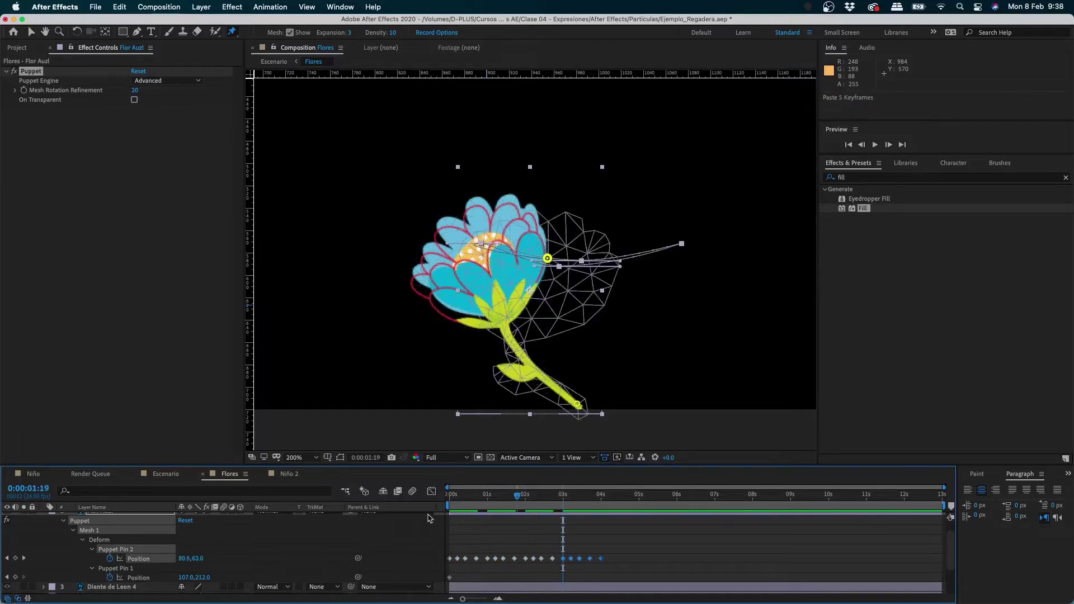
{"action": "key", "text": "Home"}
{"action": "key", "text": "space"}
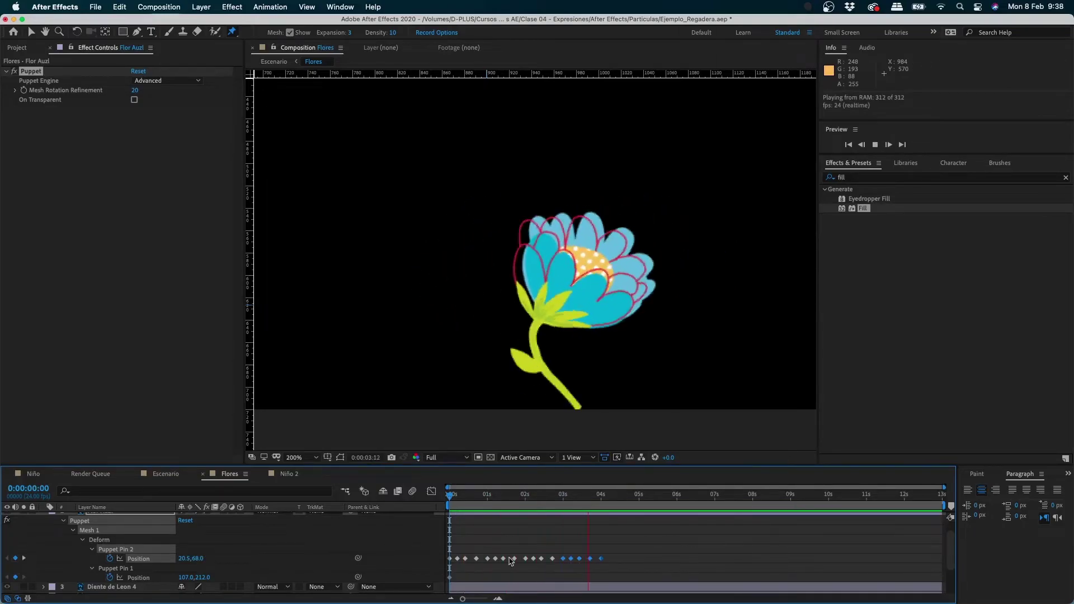
- Paste the copied swing keyframes again at 0:00:04:00 and 0:00:05:00, and preview the longer motion
{"action": "left_click_drag", "start_coordinate": [583, 510], "coordinate": [601, 508]}
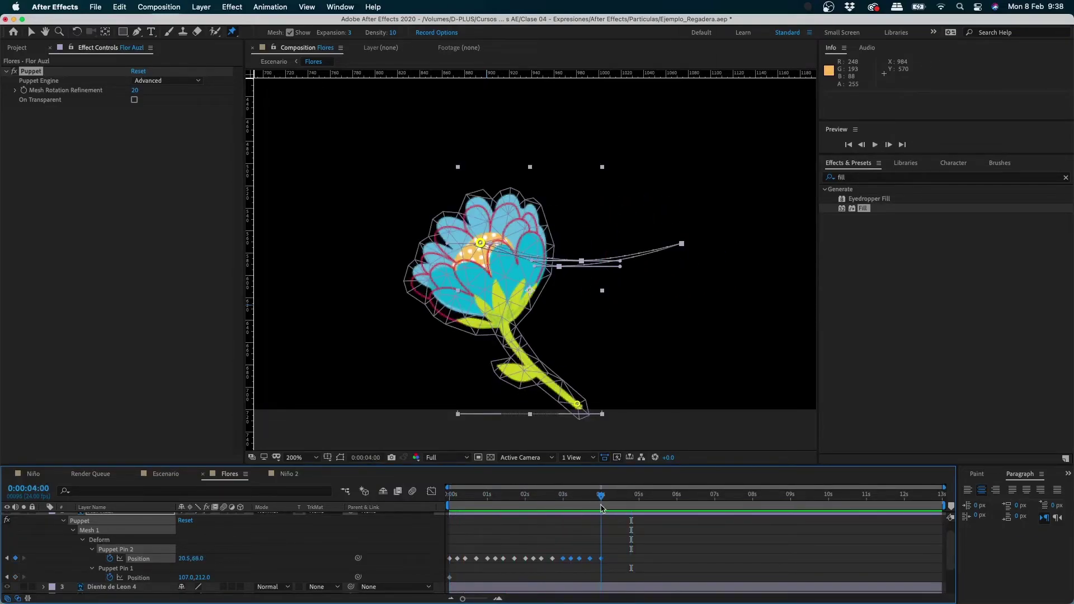
{"action": "key", "text": "super+v"}
{"action": "left_click_drag", "start_coordinate": [607, 508], "coordinate": [634, 526]}
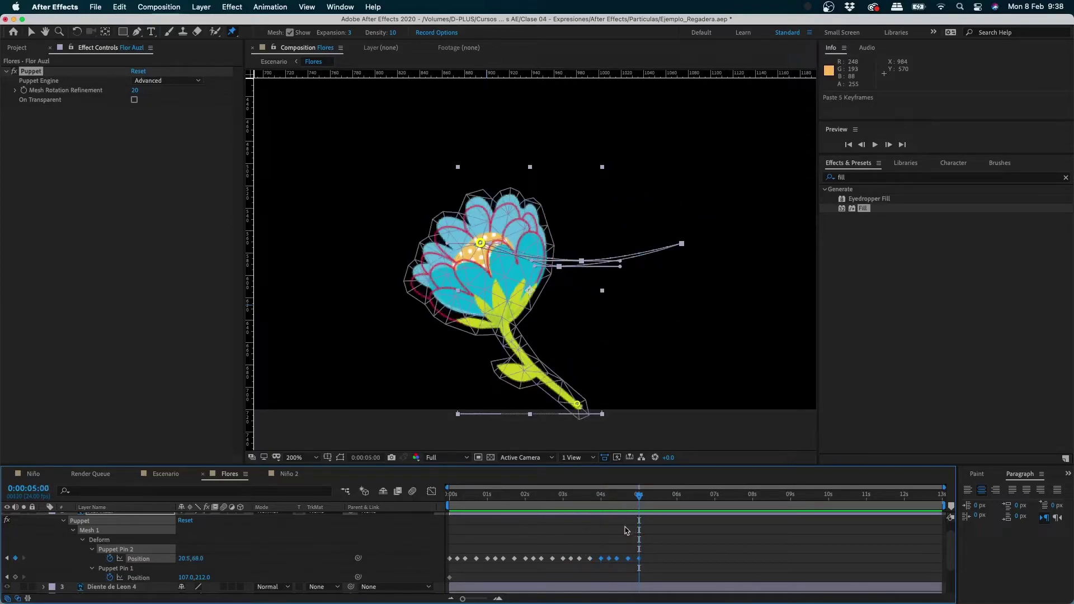
{"action": "key", "text": "super+v"}
{"action": "key", "text": "space"}
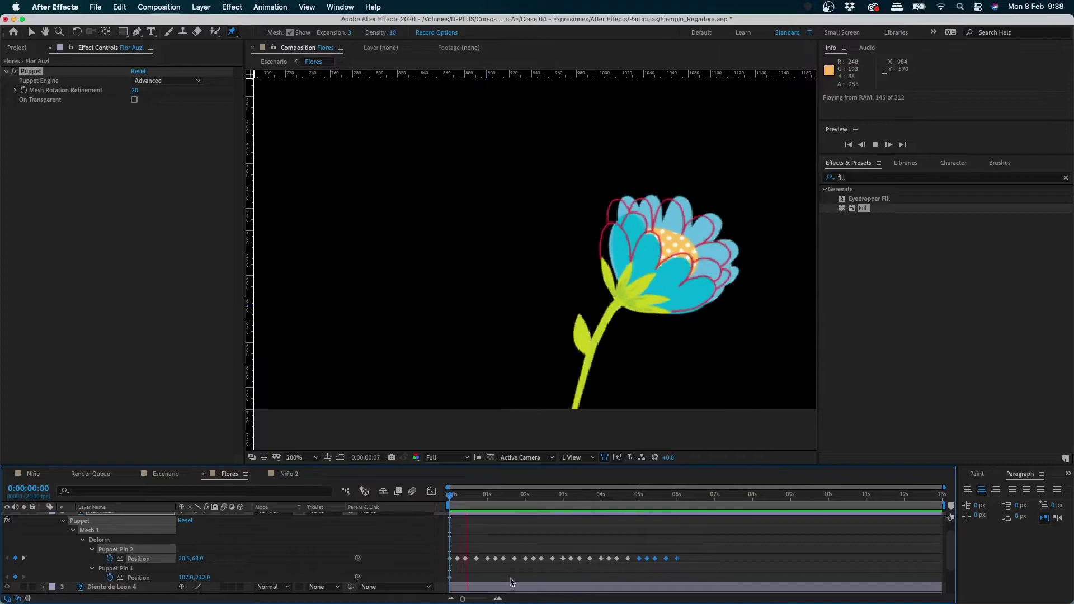
{"action": "key", "text": "space"}
- Undo all the pasted swing repetitions and the extra keyframe at 0:00:00:17
{"action": "key", "text": "super+z"}
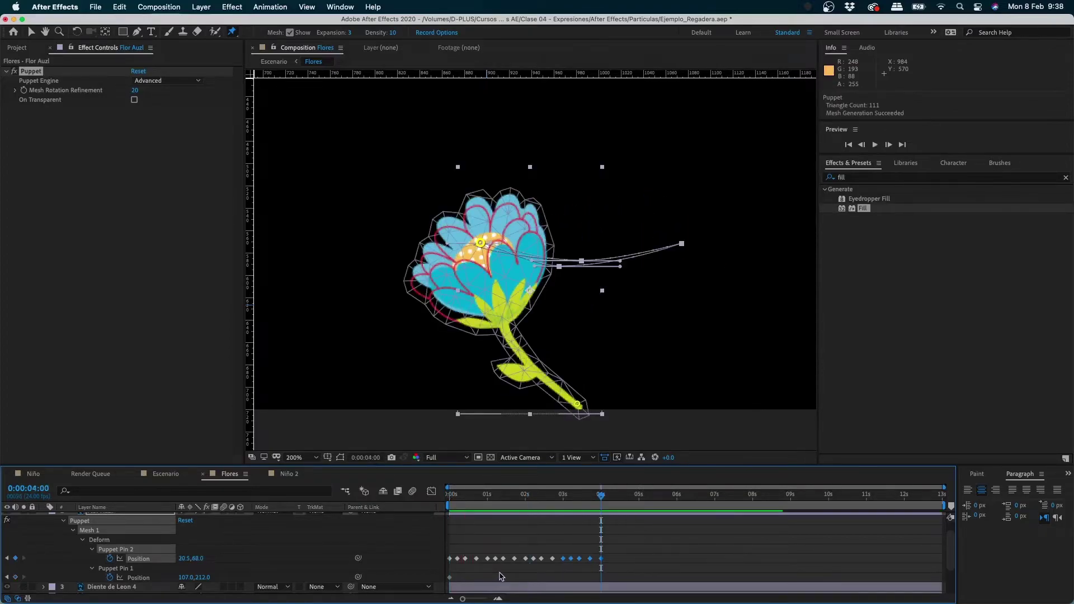
{"action": "key", "text": "super+z"}
{"action": "key", "text": "super+z"}
{"action": "key", "text": "super+z"}
{"action": "key", "text": "super+z"}
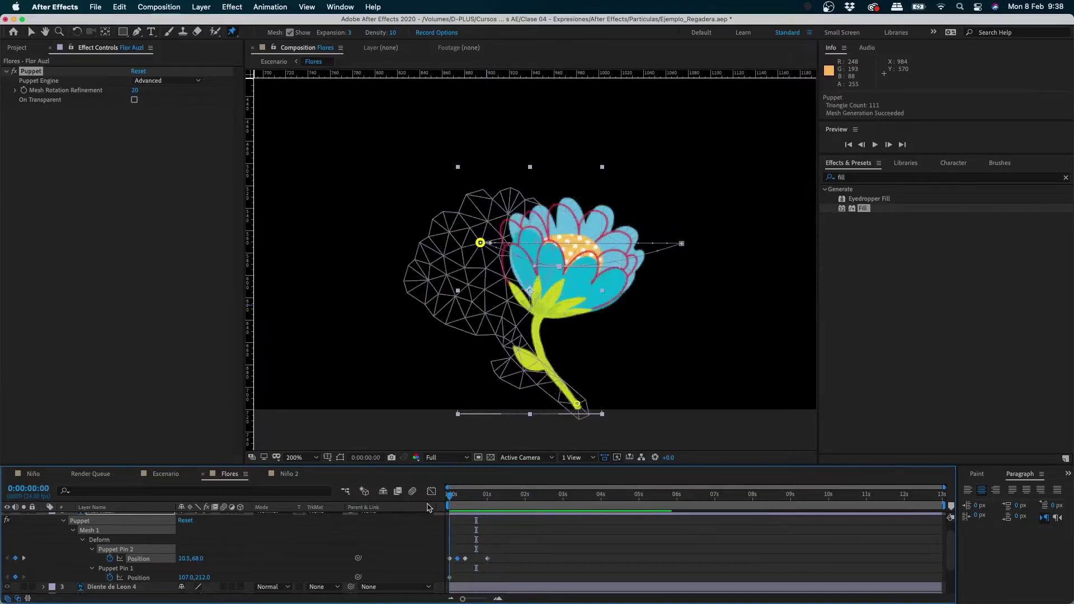
- Add a loopOut() expression to the Position of Puppet Pin 2 on the blue flower
{"action": "left_click_drag", "start_coordinate": [445, 501], "coordinate": [413, 508]}
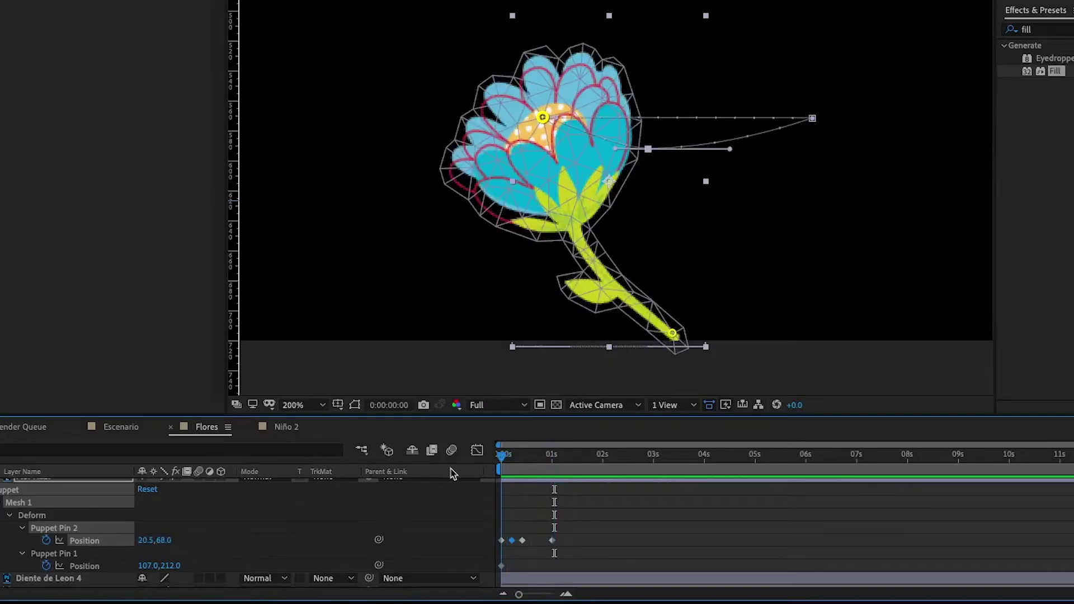
{"action": "left_click_drag", "start_coordinate": [497, 479], "coordinate": [553, 468]}
{"action": "left_click", "coordinate": [179, 543]}
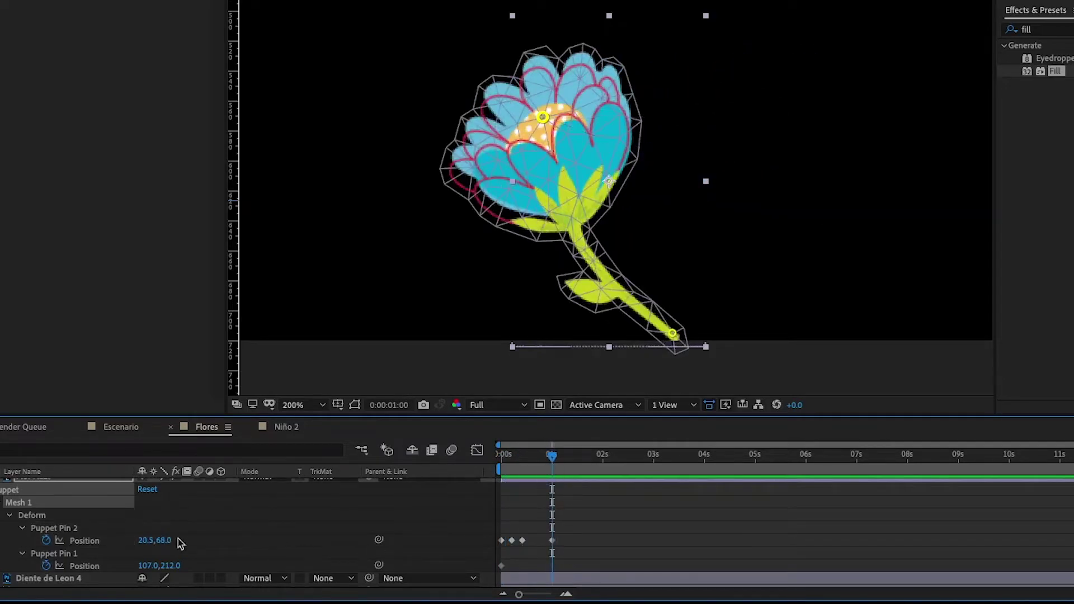
{"action": "left_click", "coordinate": [66, 539]}
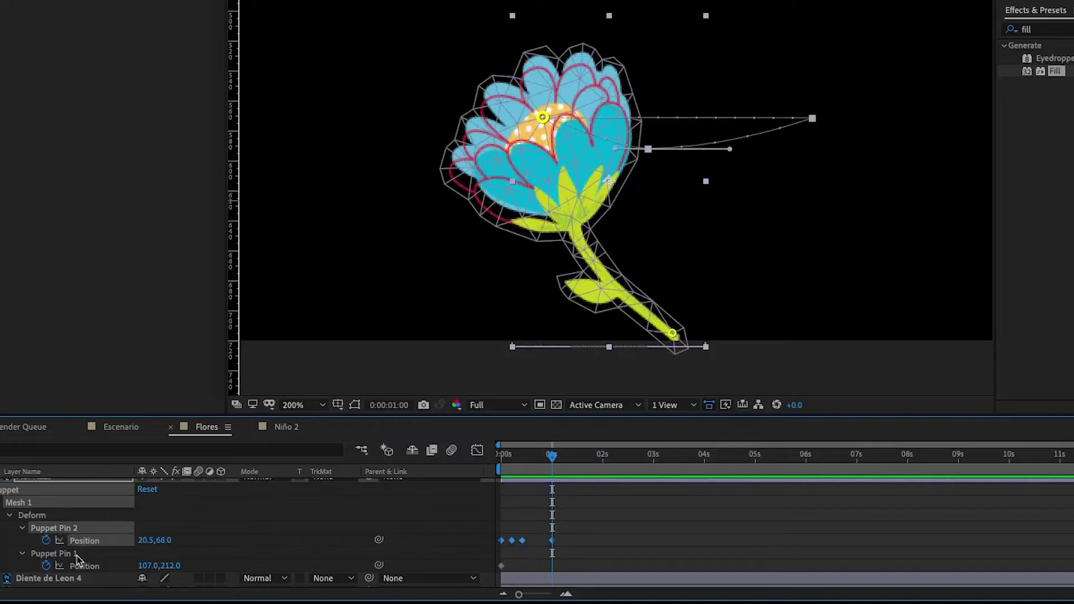
{"action": "left_click", "coordinate": [47, 542], "text": "alt"}
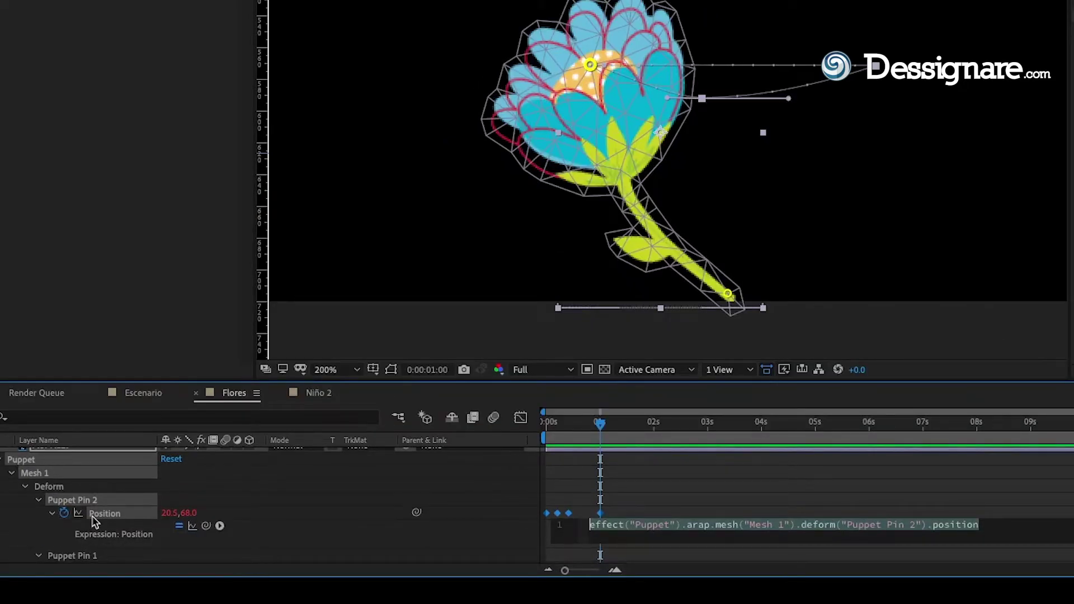
{"action": "type", "text": "loop"}
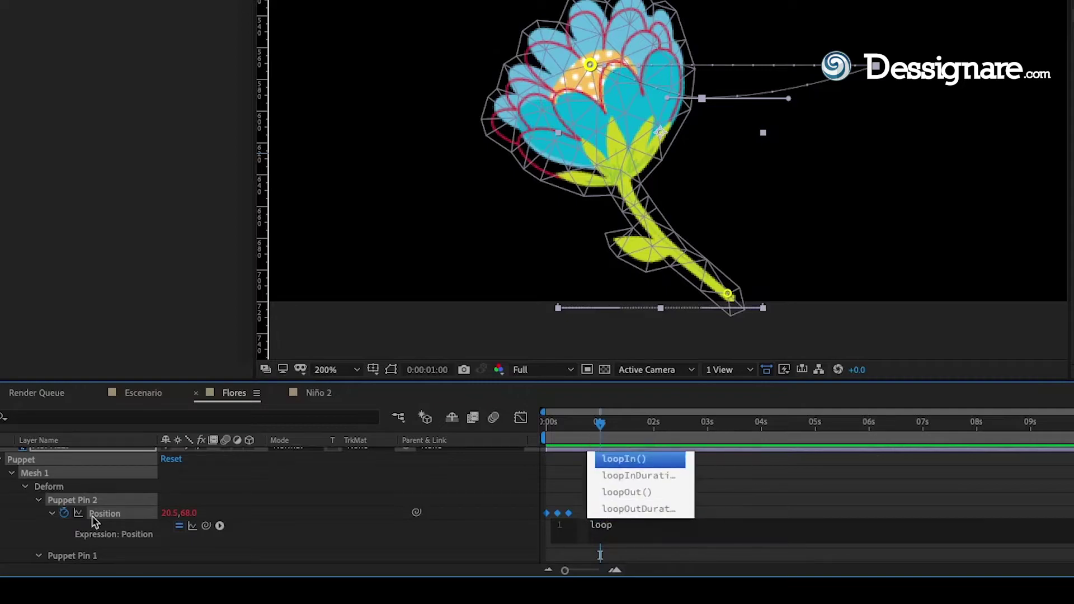
{"action": "left_click", "coordinate": [630, 494]}
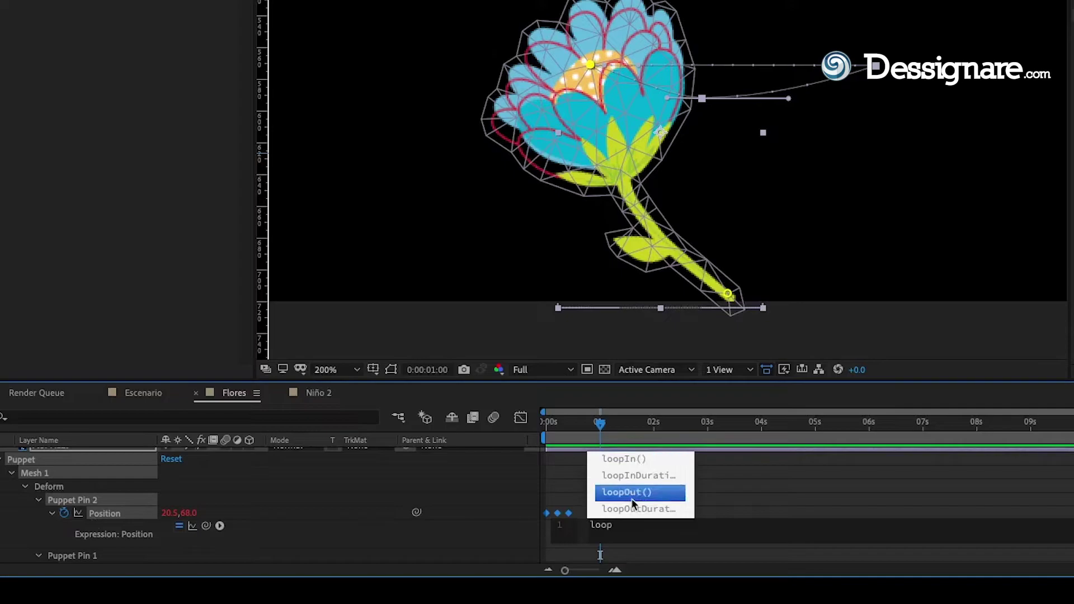
{"action": "key", "text": "Return"}
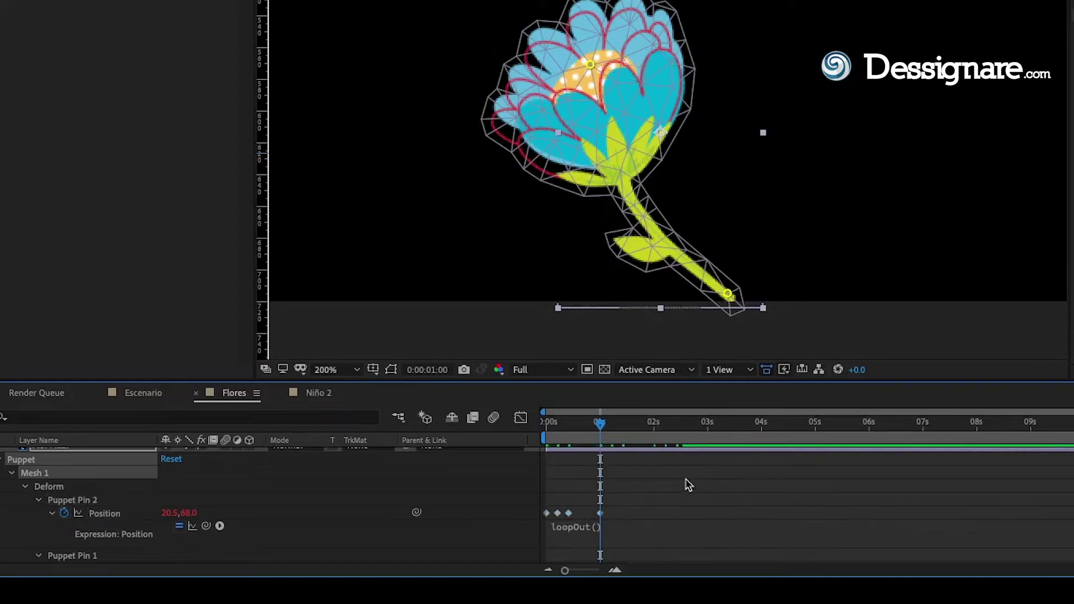
{"action": "left_click", "coordinate": [703, 485]}
- Preview the blue flower's looping swing from the start of the composition
{"action": "key", "text": "Home"}
{"action": "key", "text": "space"}
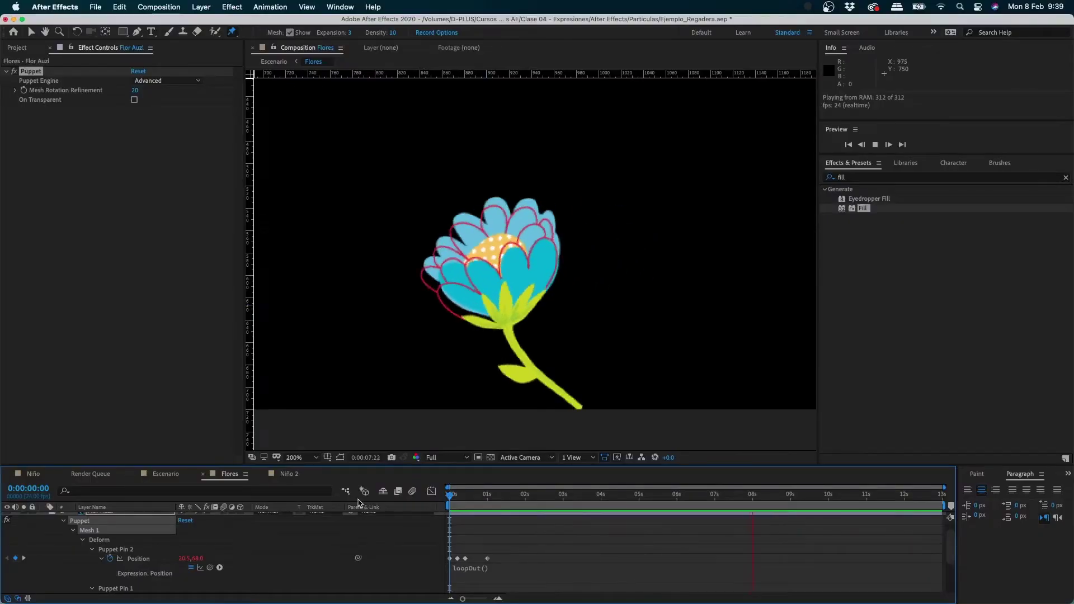
{"action": "key", "text": "space"}
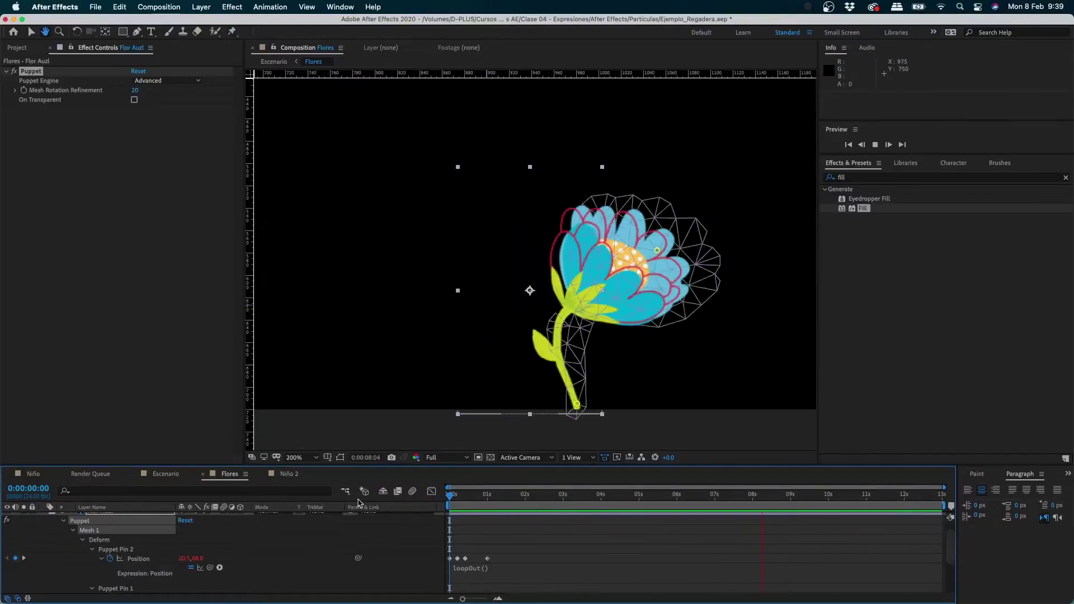
- Collapse the Flor Auzl layer's properties, turn off its solo, and show the whole composition from the start
{"action": "scroll", "coordinate": [34, 540], "scroll_direction": "up", "scroll_amount": 2}
{"action": "left_click", "coordinate": [43, 527]}
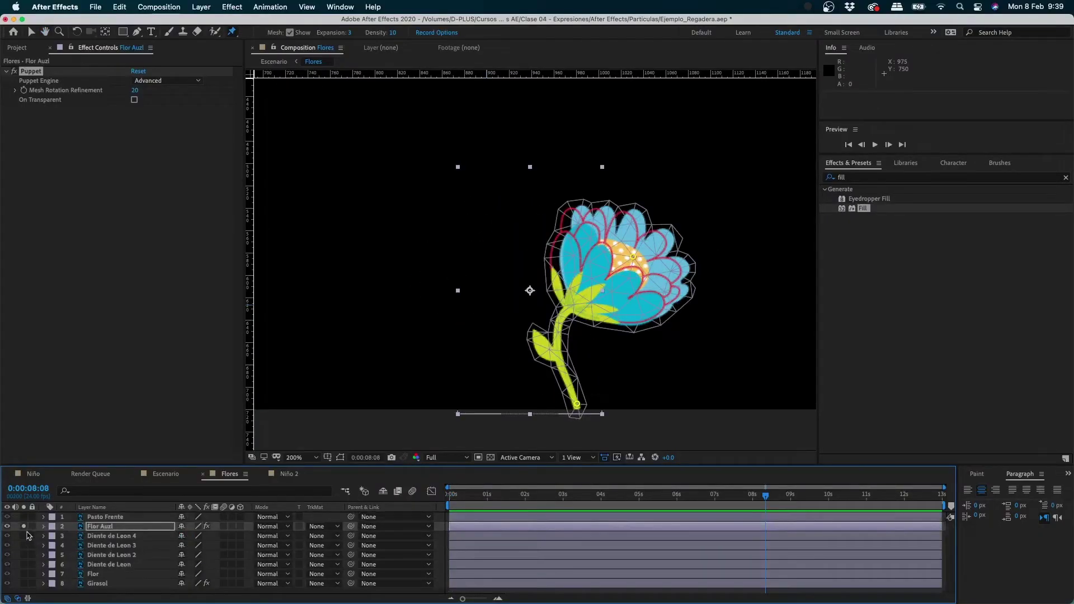
{"action": "left_click", "coordinate": [24, 527]}
{"action": "key", "text": "Home"}
{"action": "key", "text": "comma"}
{"action": "key", "text": "comma"}
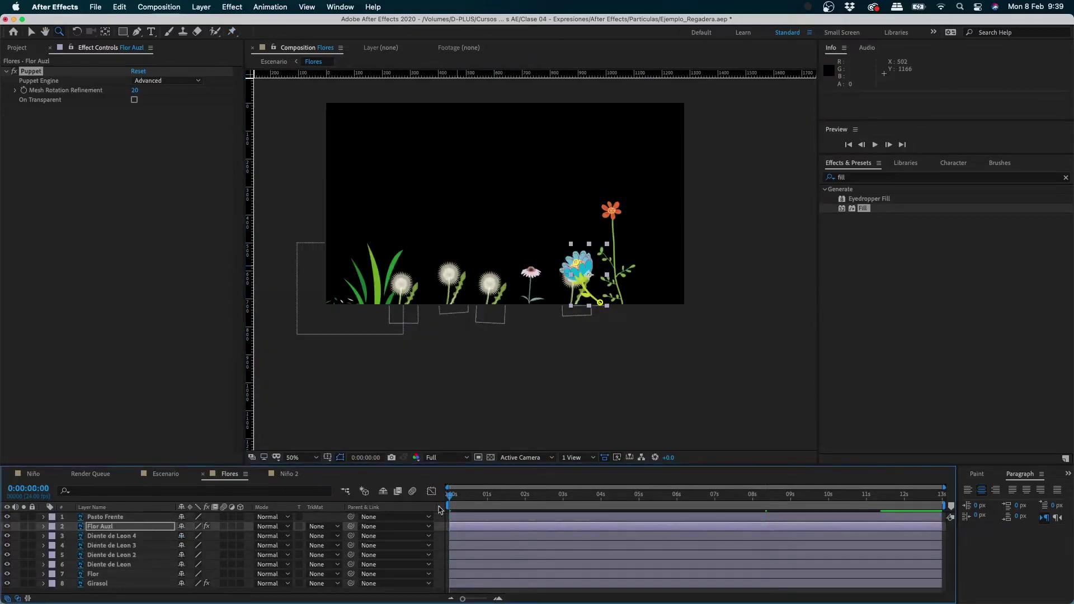
- Preview all the flowers moving together, then return to the Escenario composition
{"action": "key", "text": "space"}
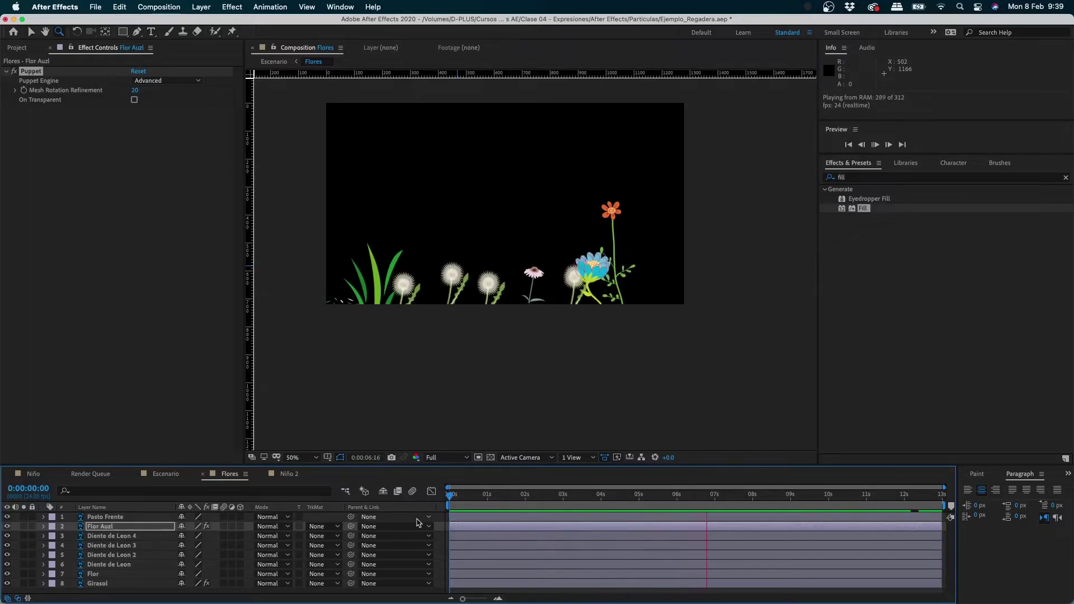
{"action": "key", "text": "space"}
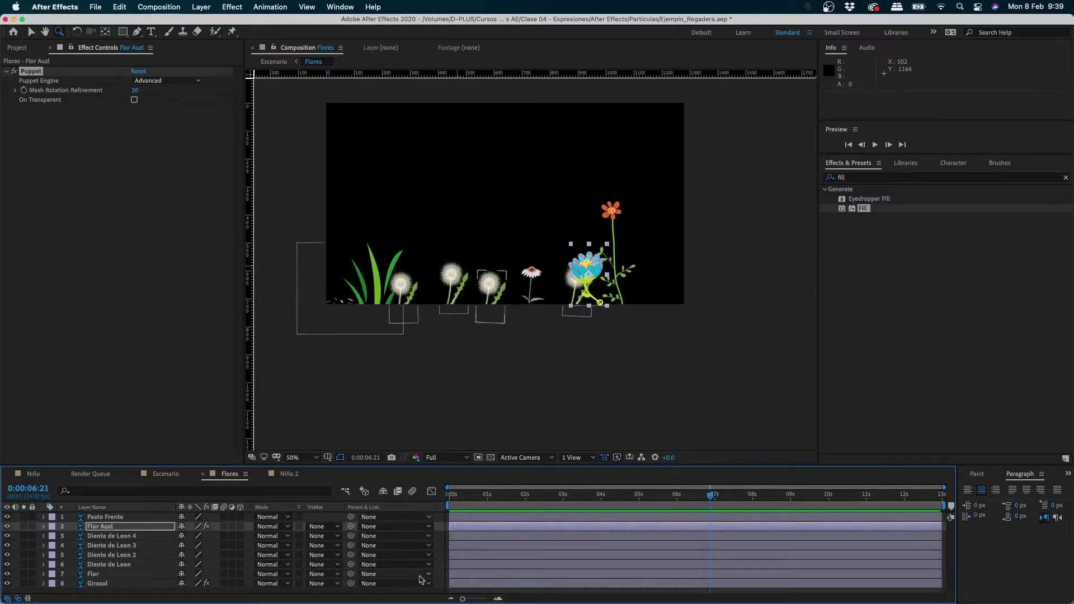
{"action": "key", "text": "space"}
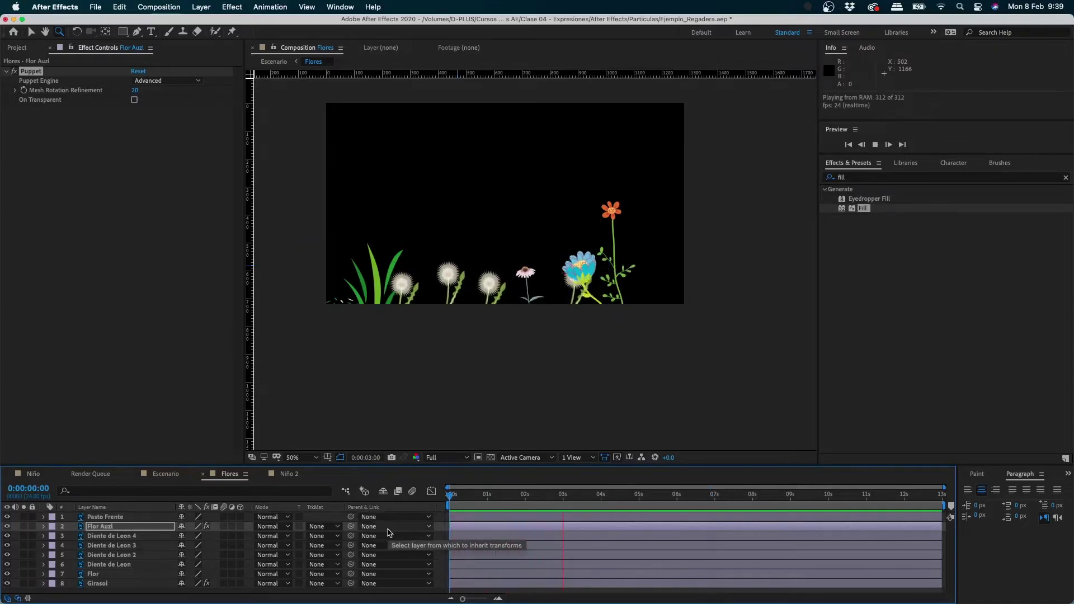
{"action": "key", "text": "space"}
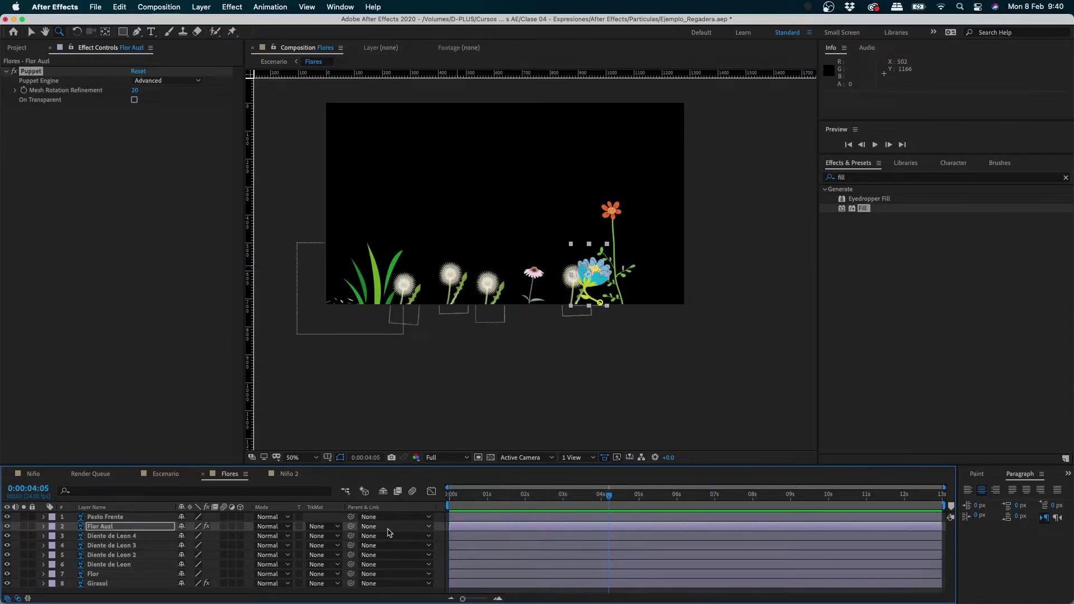
{"action": "left_click", "coordinate": [177, 477]}
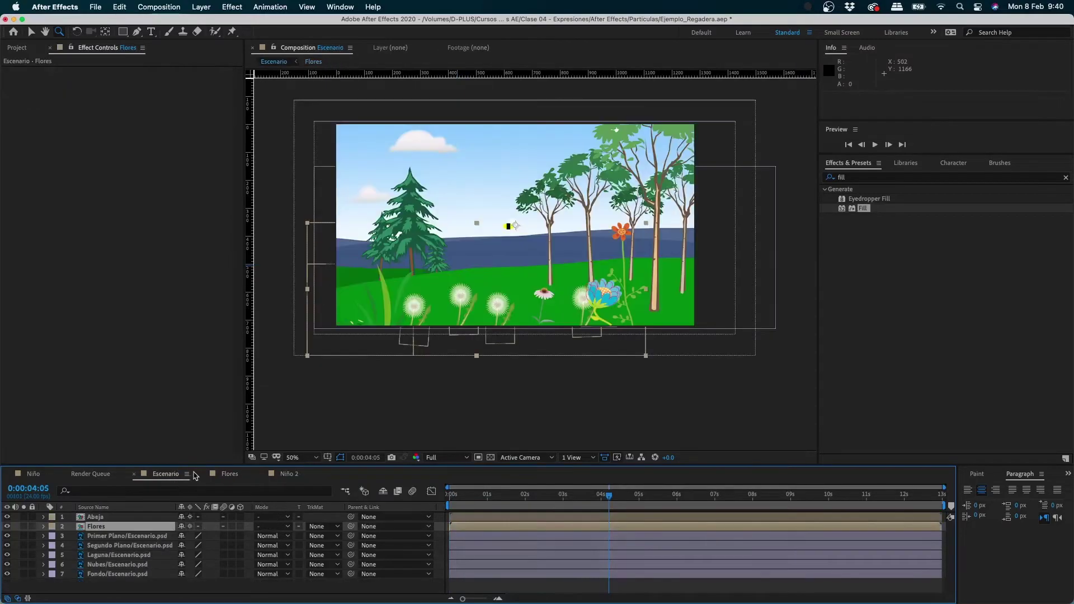
- Open the Abeja composition and inspect the bee's body and wing close up with the transparency grid on and off
{"action": "double_click", "coordinate": [96, 518]}
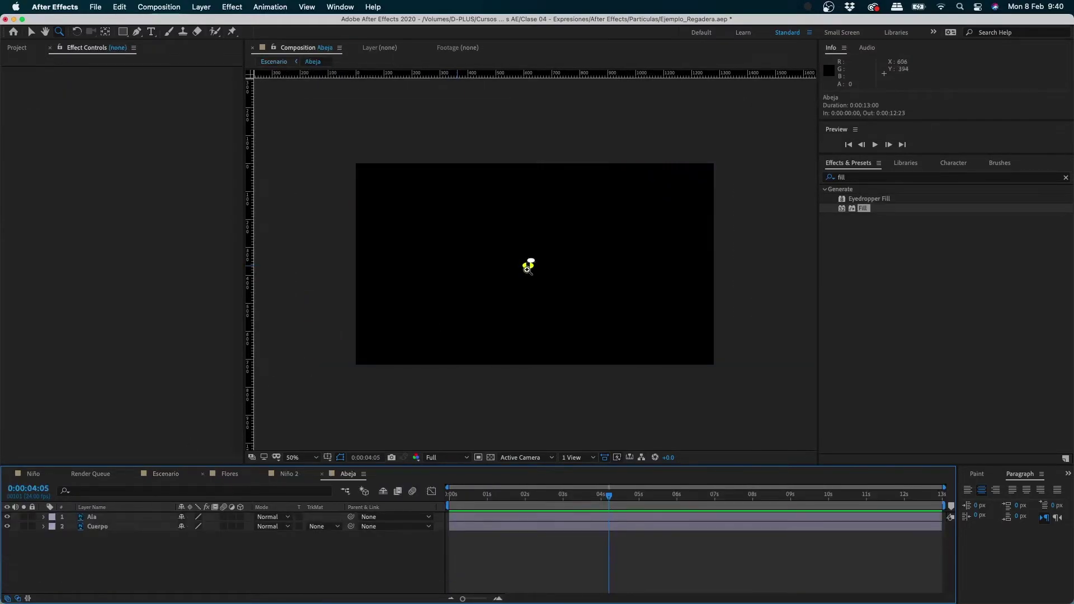
{"action": "scroll", "coordinate": [535, 260], "scroll_direction": "up", "scroll_amount": 4}
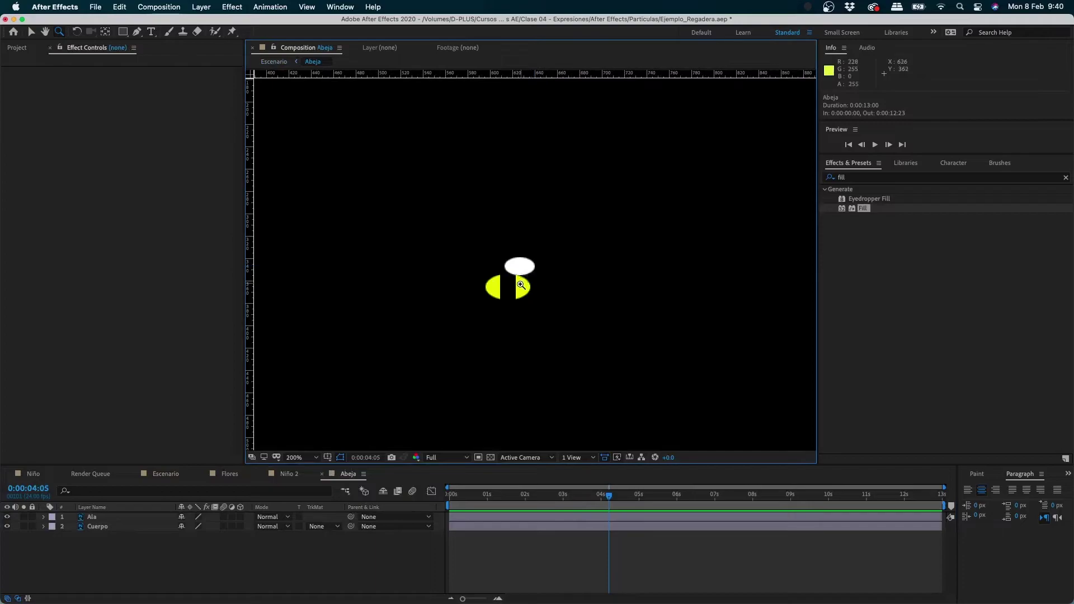
{"action": "left_click", "coordinate": [512, 298]}
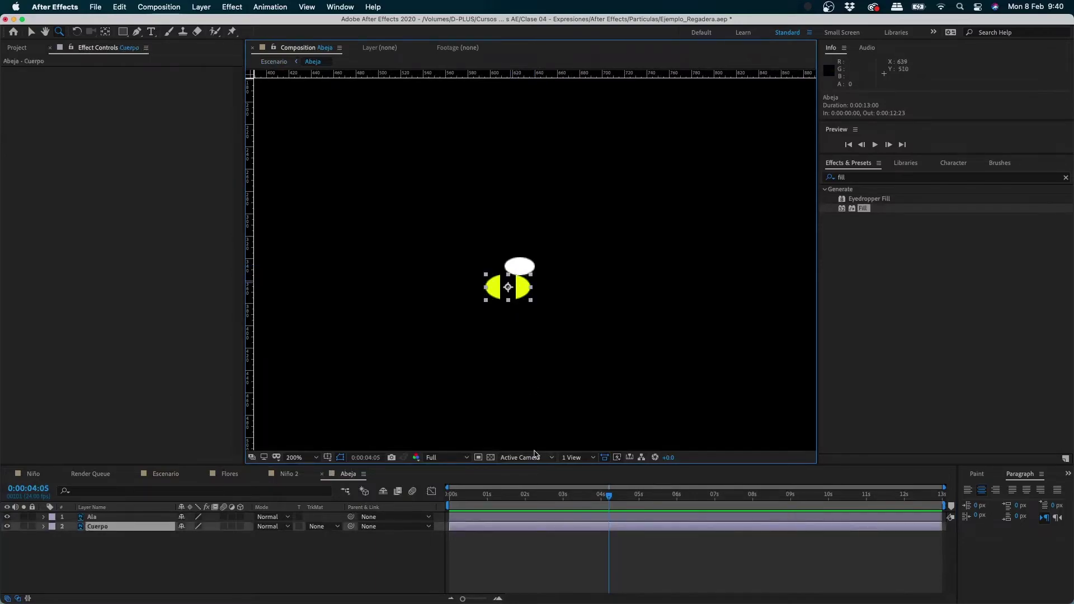
{"action": "key", "text": "v"}
{"action": "left_click", "coordinate": [491, 458]}
{"action": "left_click", "coordinate": [515, 278]}
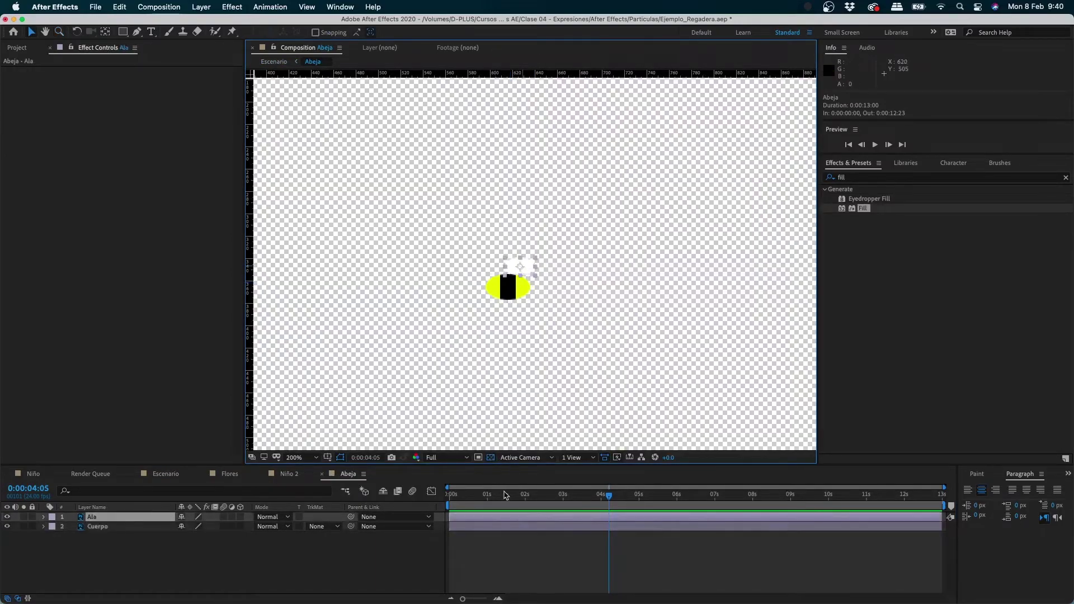
{"action": "left_click", "coordinate": [492, 457]}
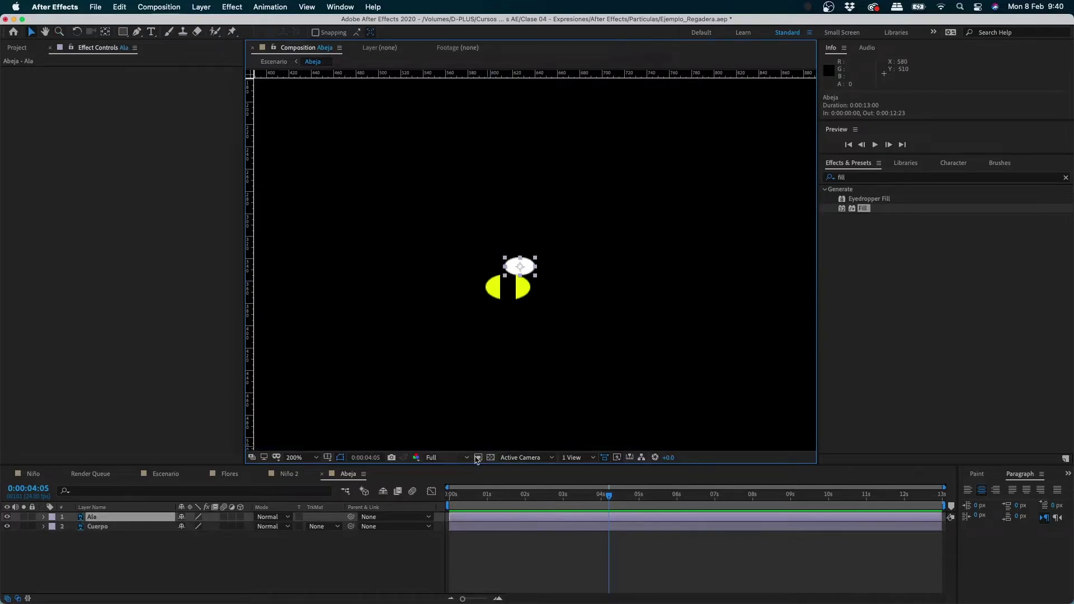
- Draw a region of interest about 69 by 69 px around the bee and show the transparency grid
{"action": "key", "text": "z"}
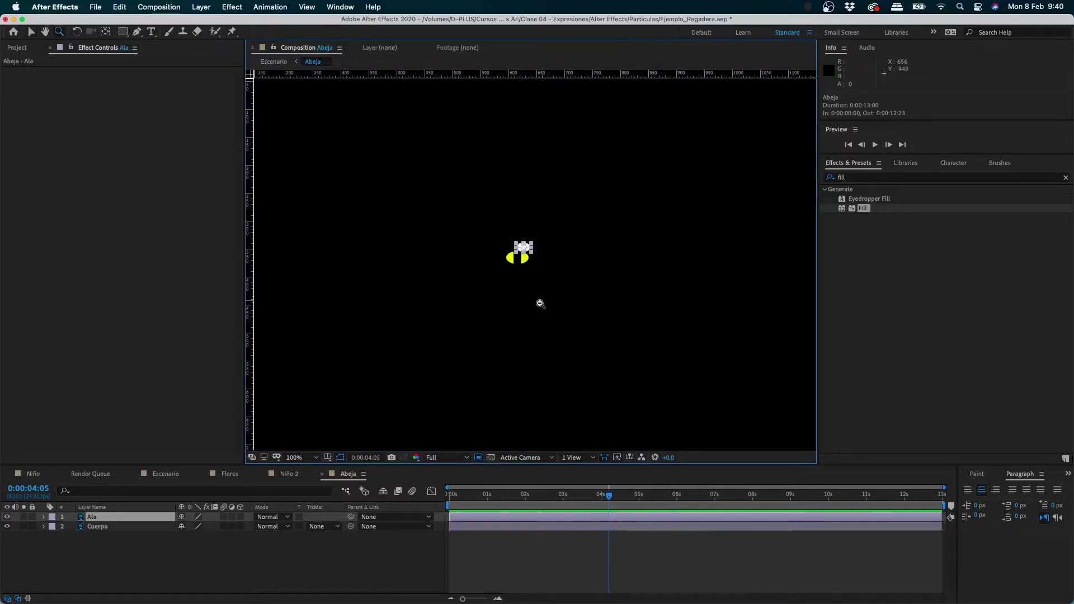
{"action": "scroll", "coordinate": [539, 271], "scroll_direction": "down", "scroll_amount": 5}
{"action": "left_click", "coordinate": [526, 273]}
{"action": "left_click", "coordinate": [525, 272]}
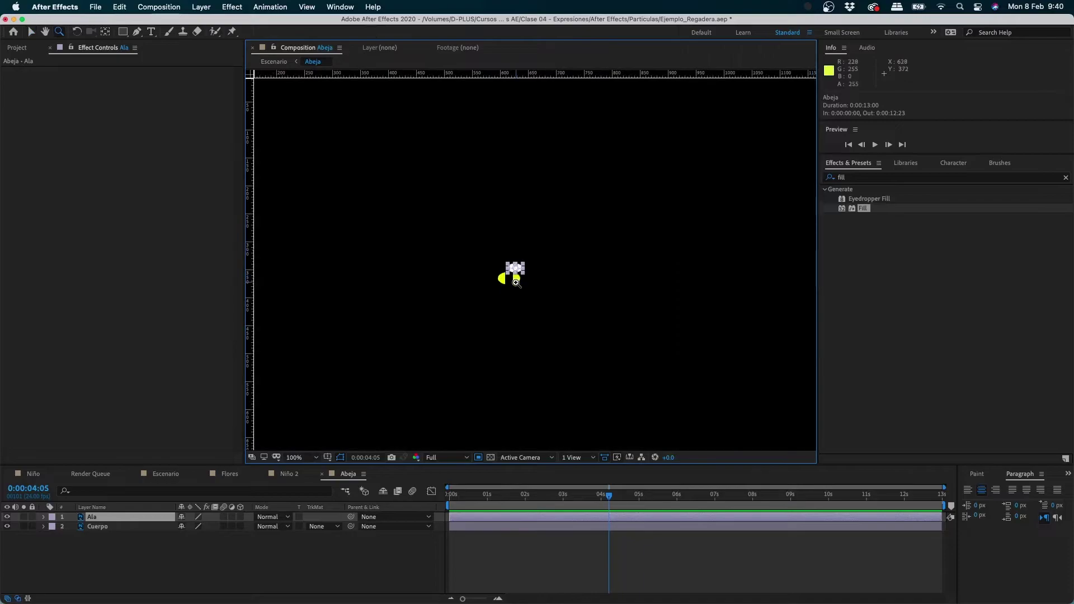
{"action": "left_click", "coordinate": [524, 320], "text": "alt"}
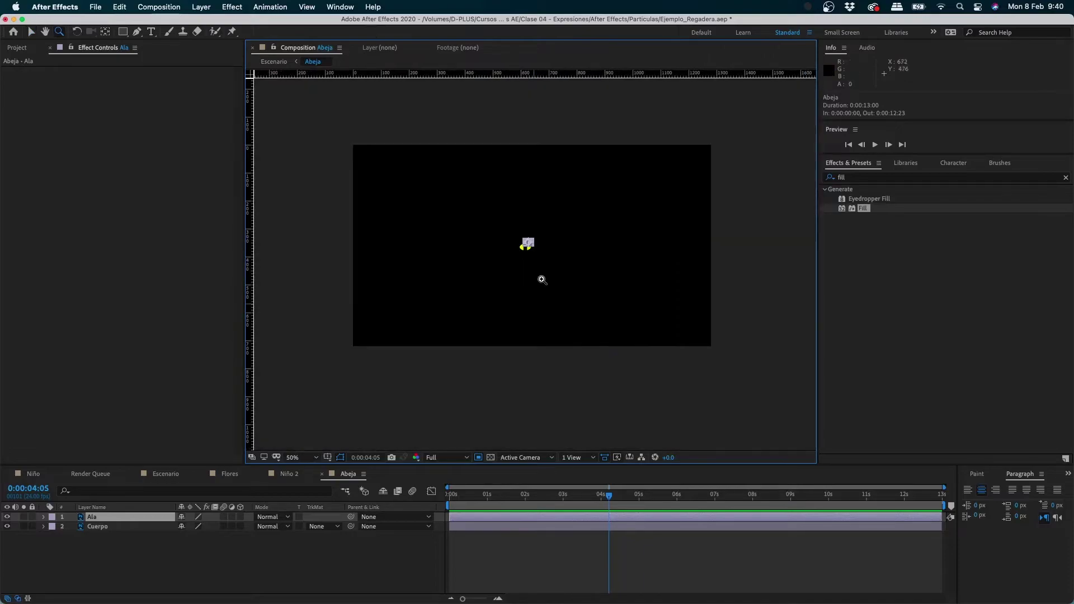
{"action": "left_click", "coordinate": [491, 458]}
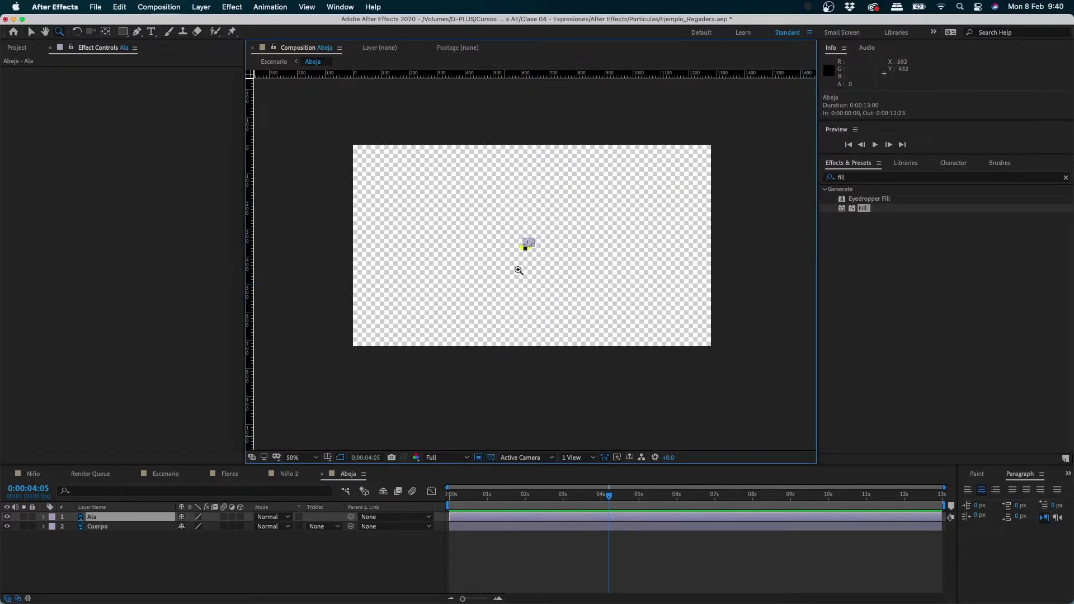
{"action": "left_click_drag", "start_coordinate": [528, 255], "coordinate": [565, 235]}
{"action": "key", "text": "h"}
{"action": "left_click_drag", "start_coordinate": [404, 268], "coordinate": [502, 294]}
{"action": "left_click", "coordinate": [491, 458]}
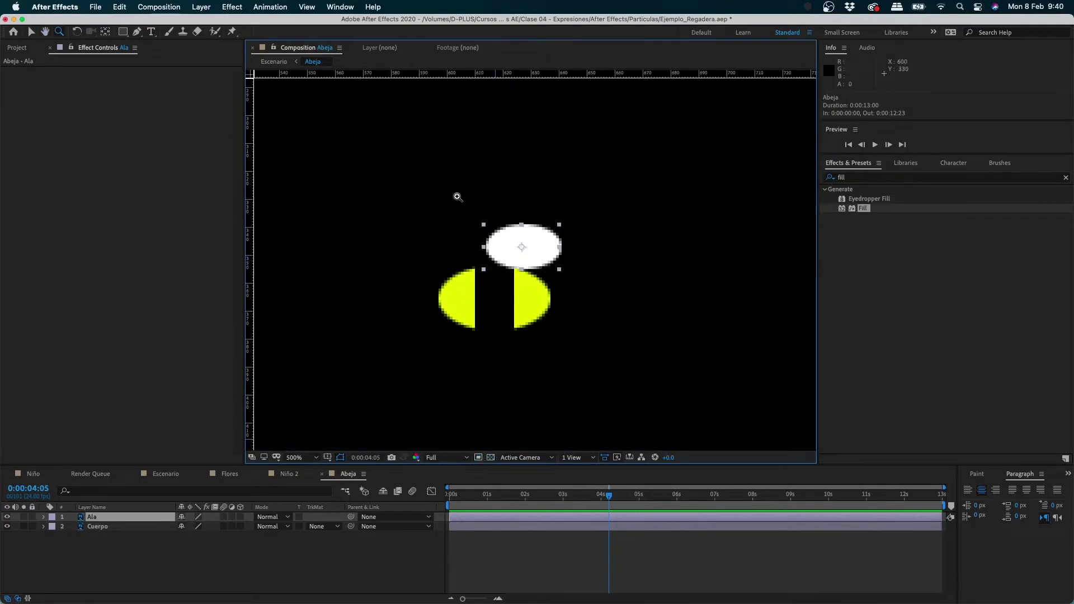
{"action": "left_click_drag", "start_coordinate": [398, 180], "coordinate": [596, 378]}
{"action": "left_click", "coordinate": [491, 458]}
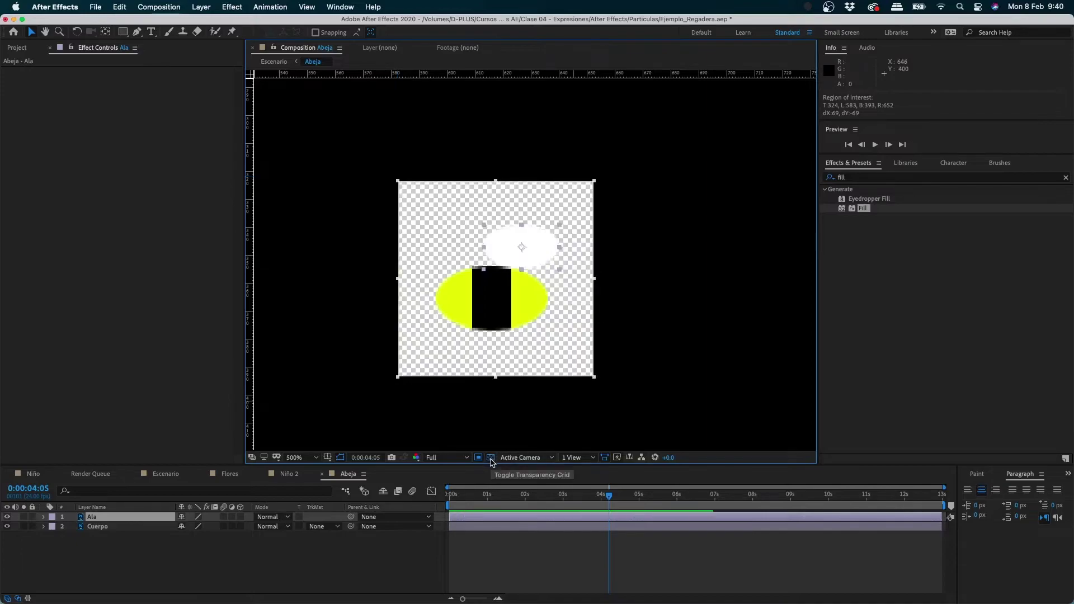
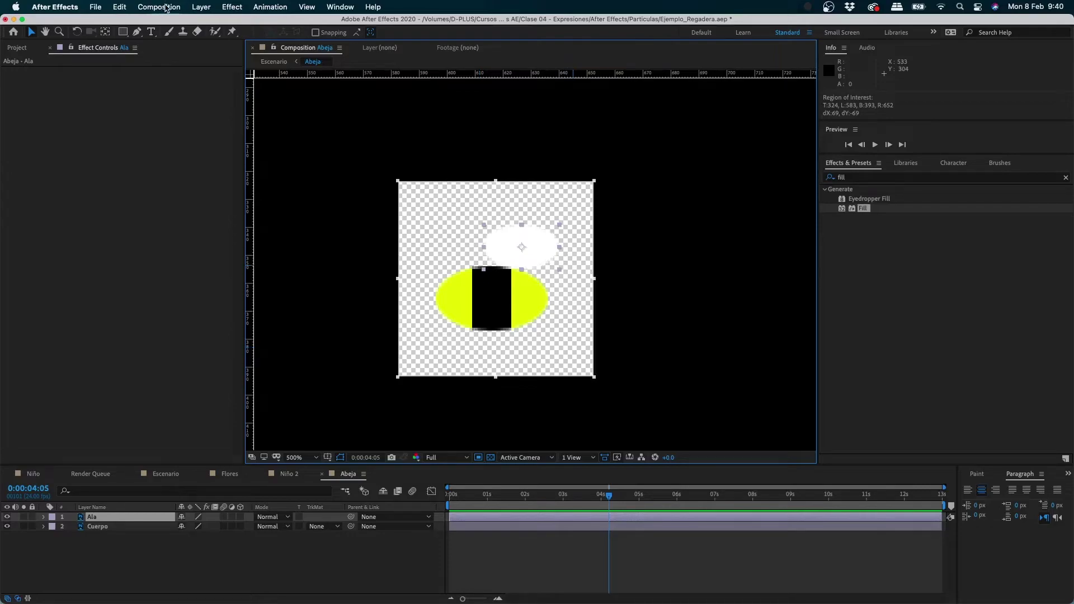
- Crop the Abeja composition to the region of interest, accept its composition settings and hide the transparency grid
{"action": "left_click", "coordinate": [174, 5]}
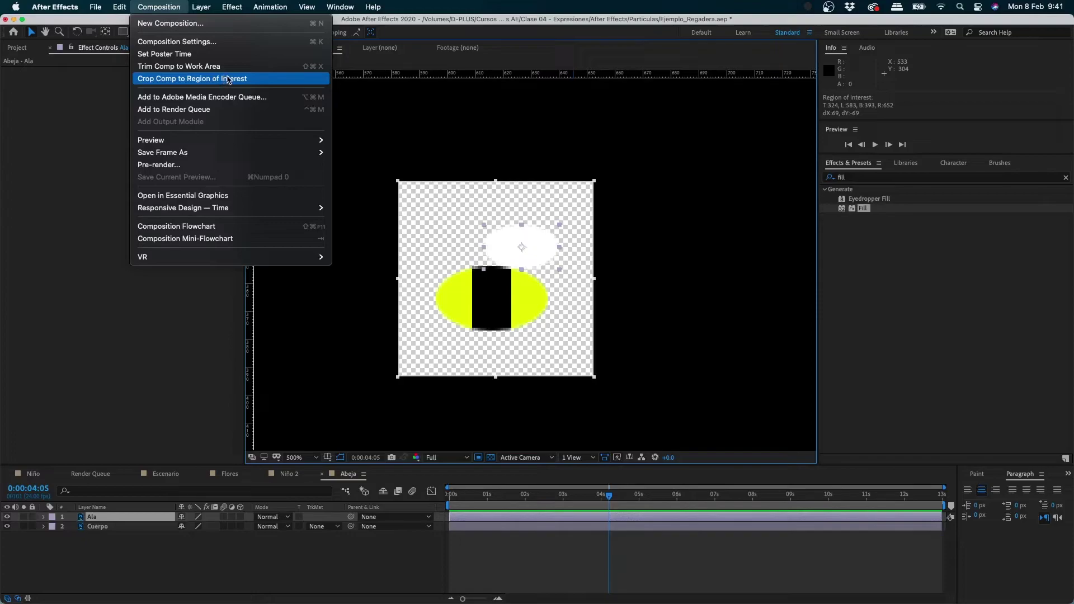
{"action": "left_click", "coordinate": [230, 79]}
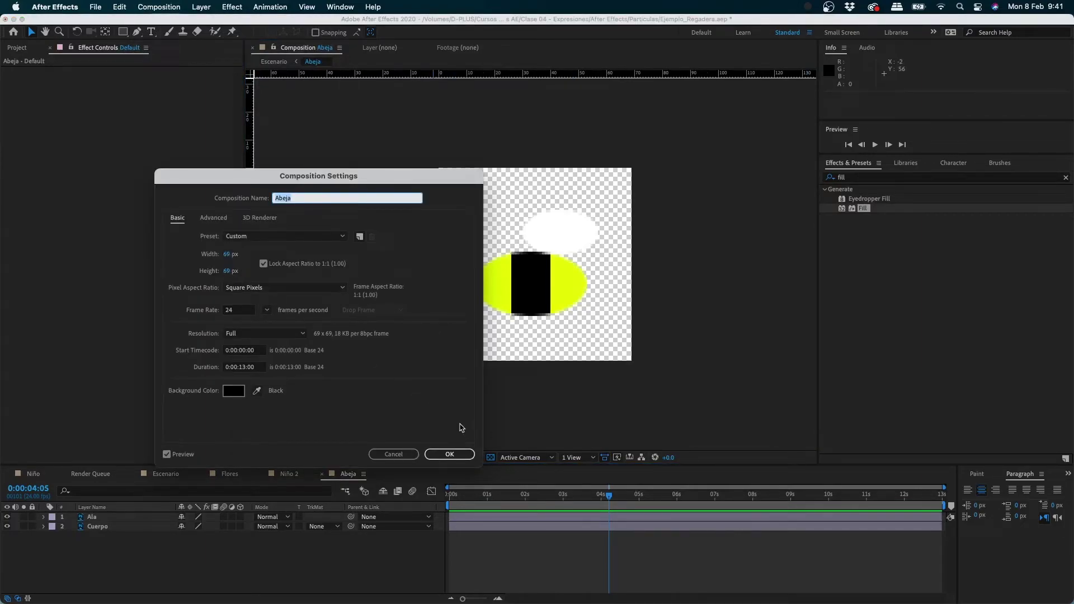
{"action": "left_click", "coordinate": [449, 454]}
{"action": "left_click", "coordinate": [532, 306]}
{"action": "left_click", "coordinate": [491, 459]}
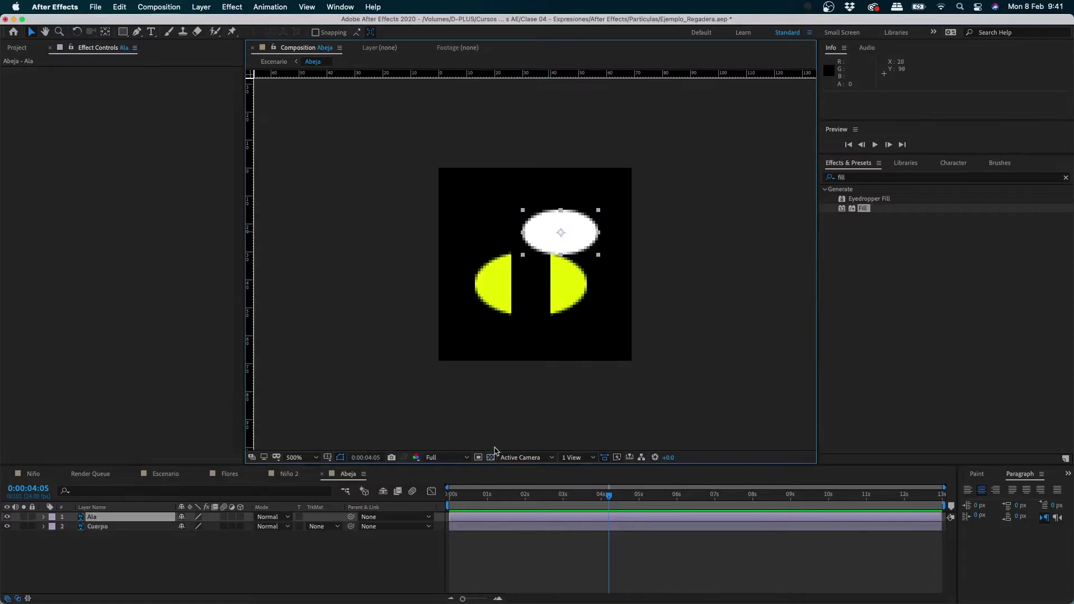
- Reposition the Ala wing over the bee's body and move its anchor point to the wing's left end
{"action": "mouse_move", "coordinate": [566, 249]}
{"action": "left_mouse_down"}
{"action": "mouse_move", "coordinate": [420, 382]}
{"action": "mouse_move", "coordinate": [537, 268]}
{"action": "mouse_move", "coordinate": [555, 221]}
{"action": "mouse_move", "coordinate": [554, 237]}
{"action": "mouse_move", "coordinate": [567, 234]}
{"action": "left_mouse_up"}
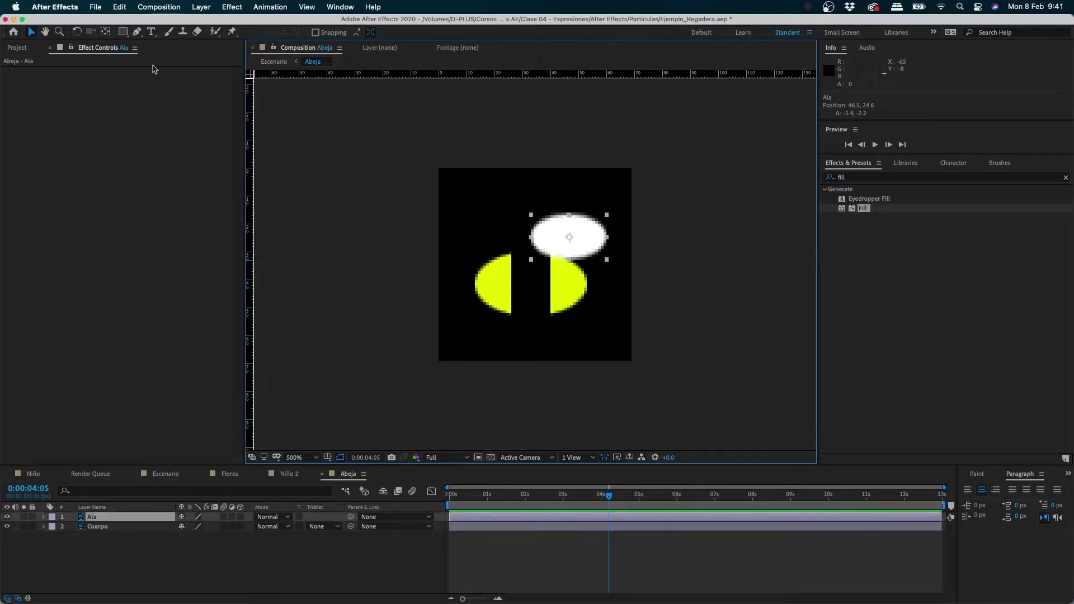
{"action": "key", "text": "y"}
{"action": "mouse_move", "coordinate": [571, 236]}
{"action": "left_mouse_down"}
{"action": "mouse_move", "coordinate": [532, 240]}
{"action": "mouse_move", "coordinate": [570, 246]}
{"action": "left_mouse_up"}
{"action": "key", "text": "v"}
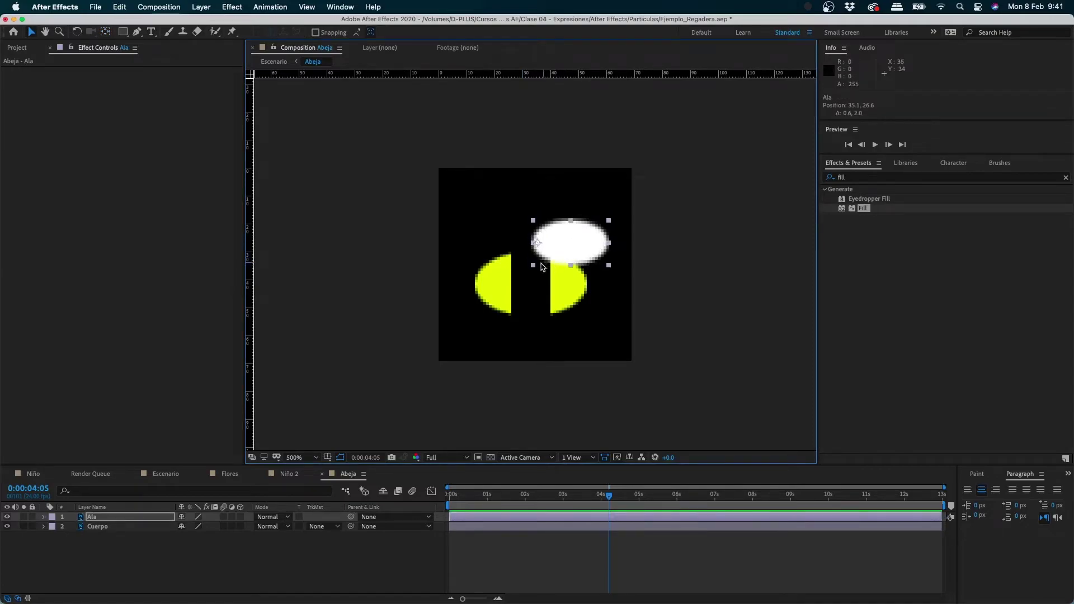
- Set a 0° Rotation keyframe on the Ala layer at the start of the composition
{"action": "key", "text": "r"}
{"action": "left_click", "coordinate": [435, 505]}
{"action": "key", "text": "Home"}
{"action": "left_click_drag", "start_coordinate": [477, 600], "coordinate": [481, 600]}
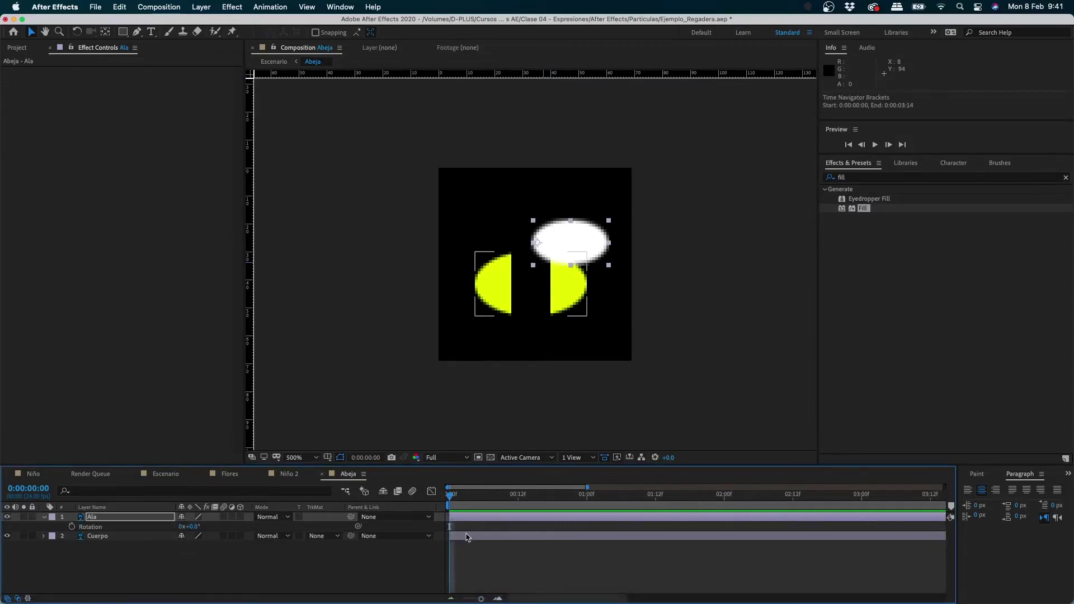
{"action": "left_click", "coordinate": [72, 527]}
- Rotate the wing upward to -56° and place that Rotation keyframe at 0:00:00:03
{"action": "key", "text": "Page_Down"}
{"action": "key", "text": "Page_Down"}
{"action": "key", "text": "Page_Down"}
{"action": "key", "text": "Page_Down"}
{"action": "key", "text": "Page_Down"}
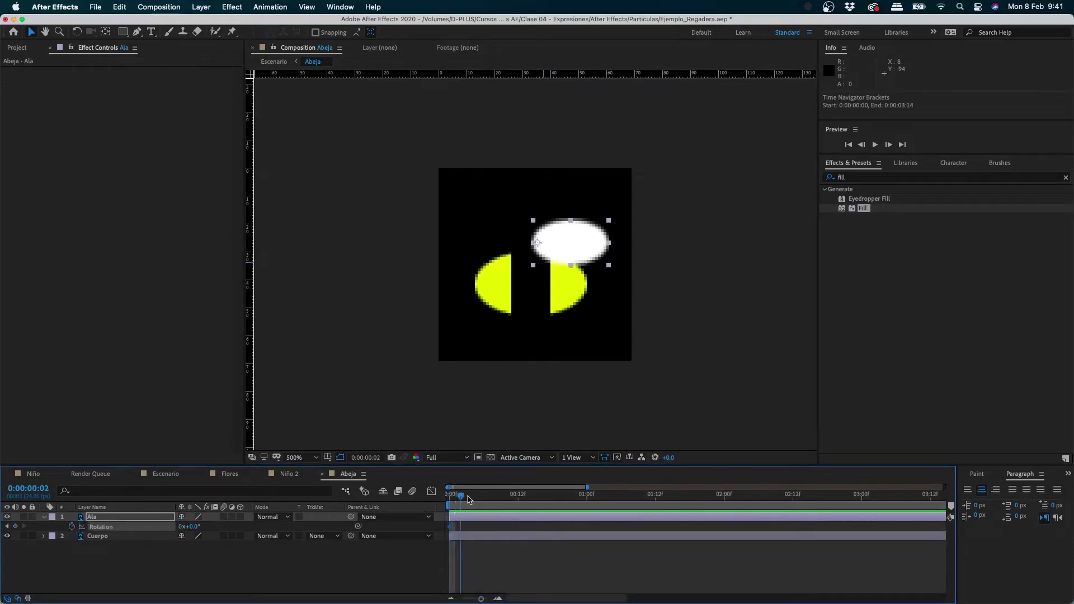
{"action": "left_click_drag", "start_coordinate": [195, 530], "coordinate": [164, 530]}
{"action": "left_click_drag", "start_coordinate": [478, 496], "coordinate": [469, 529]}
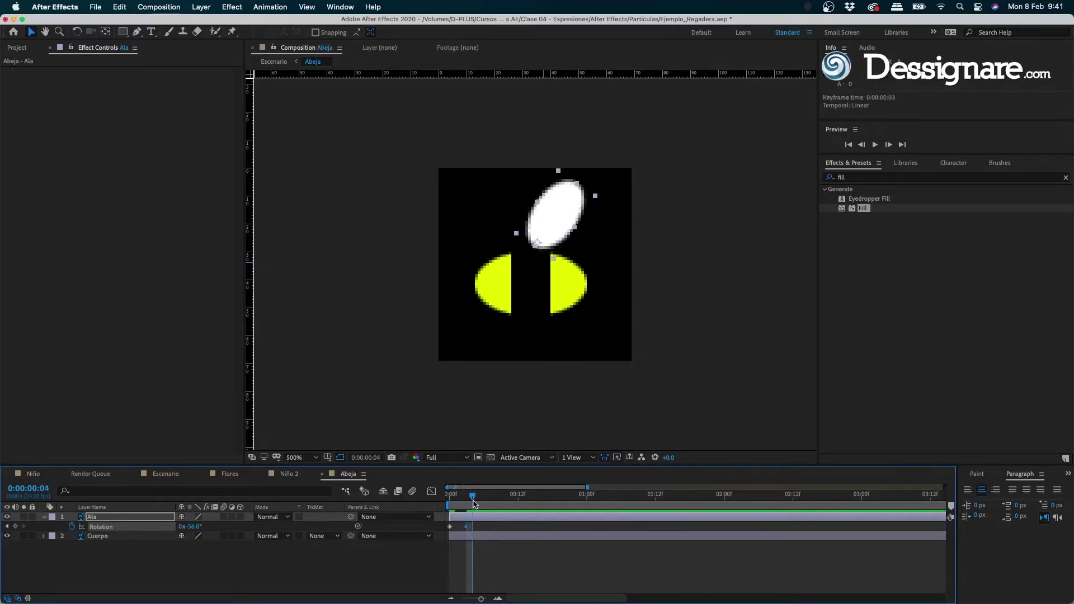
- Copy the wing's first Rotation keyframe and place the duplicate at 0:00:00:06 to complete one flap
{"action": "key", "text": "Page_Down"}
{"action": "key", "text": "Page_Down"}
{"action": "key", "text": "Page_Down"}
{"action": "key", "text": "Page_Down"}
{"action": "left_click", "coordinate": [451, 526]}
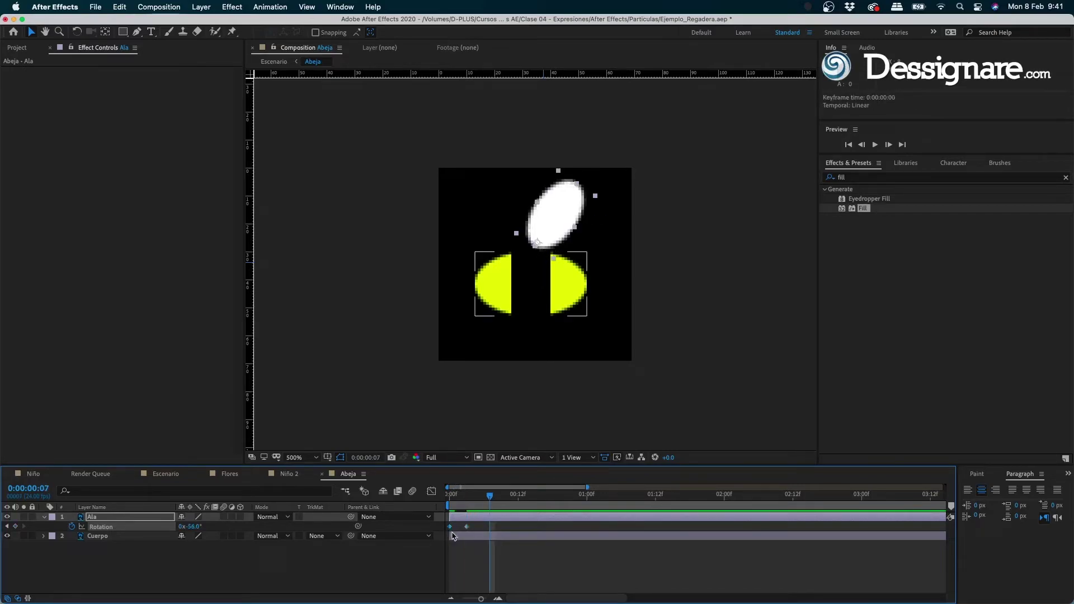
{"action": "key", "text": "super+c"}
{"action": "key", "text": "super+v"}
{"action": "key", "text": "Page_Up"}
{"action": "left_click", "coordinate": [491, 526]}
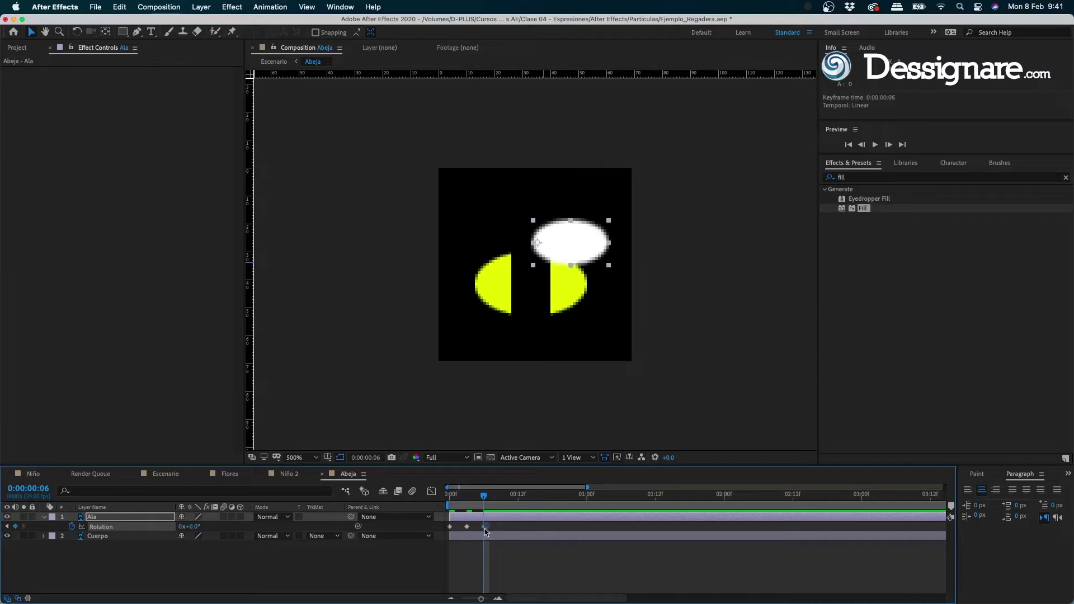
- Add a loopOut() expression to the Ala layer's Rotation
{"action": "key", "text": "Home"}
{"action": "left_click_drag", "start_coordinate": [499, 530], "coordinate": [434, 549]}
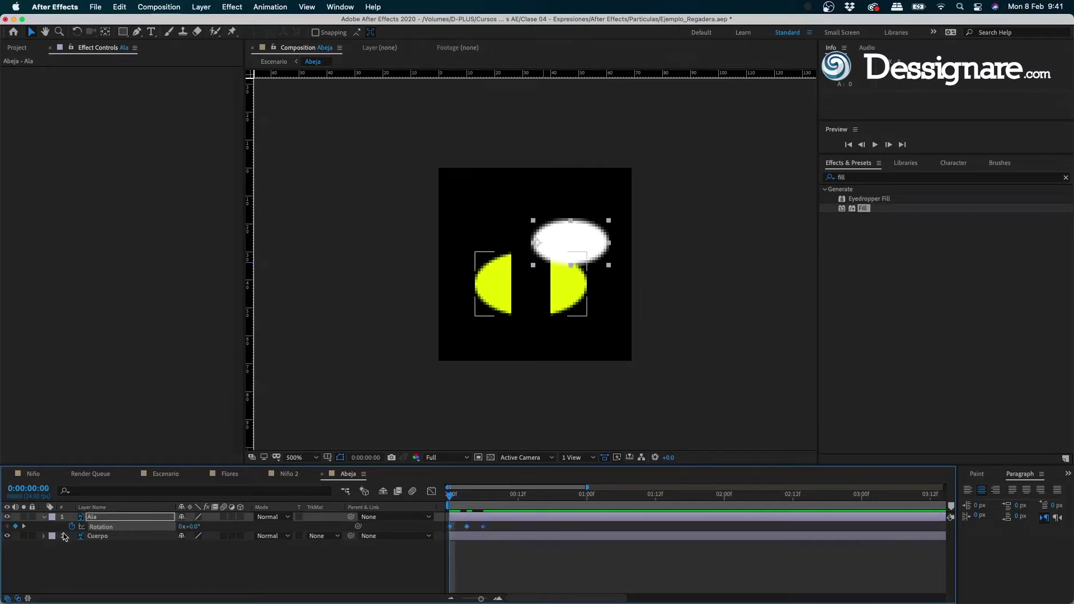
{"action": "key", "text": "alt+shift+equal"}
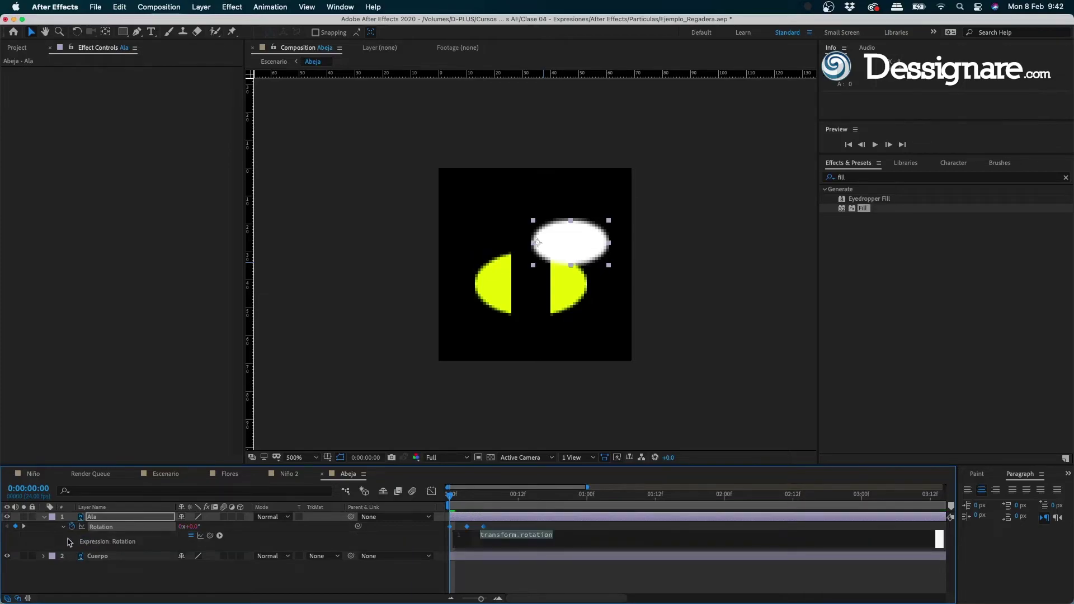
{"action": "type", "text": "loop"}
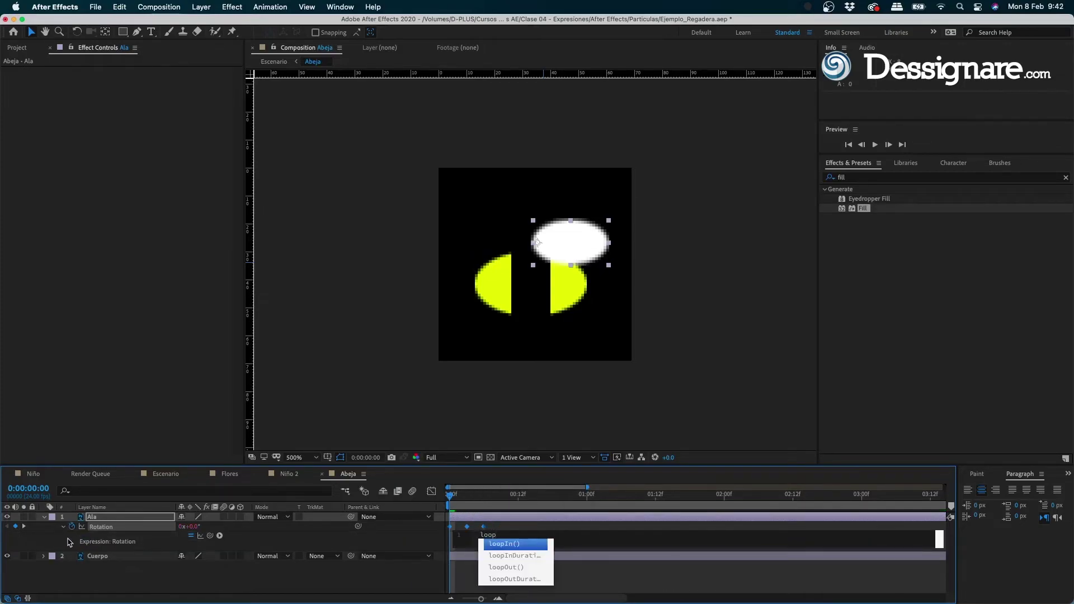
{"action": "key", "text": "Down"}
{"action": "key", "text": "Down"}
{"action": "key", "text": "Return"}
{"action": "left_click", "coordinate": [520, 577]}
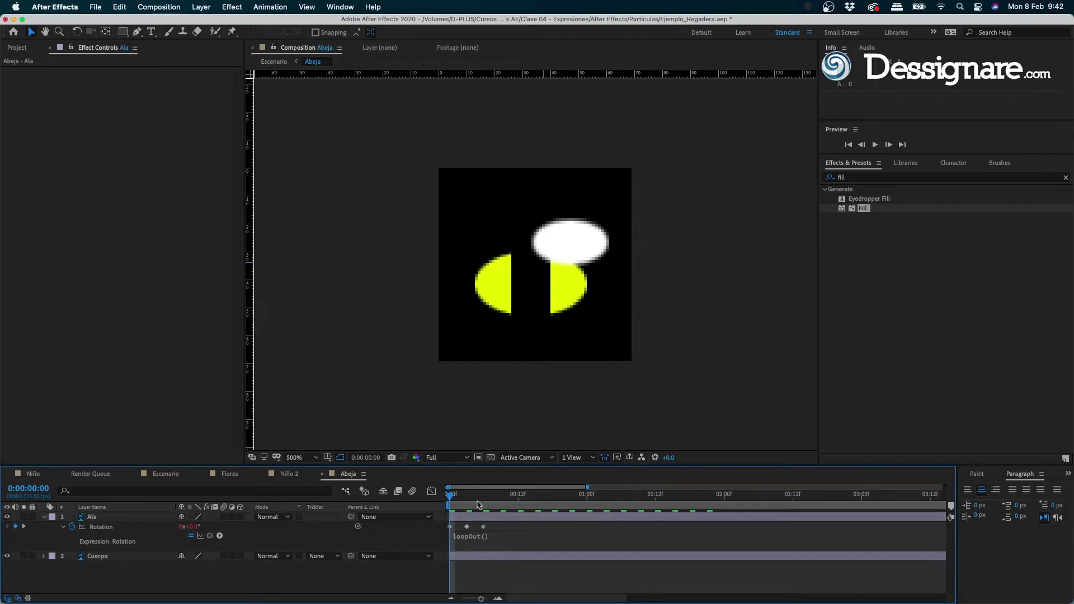
- Enable motion blur for the Ala layer and the composition, and preview the wing's looping flap
{"action": "key", "text": "space"}
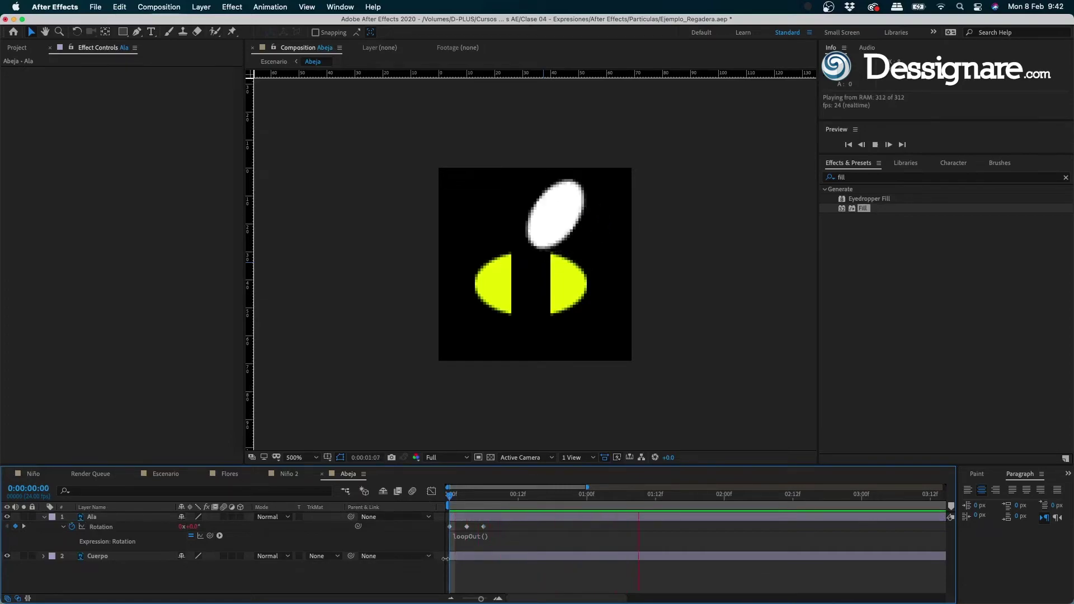
{"action": "left_click", "coordinate": [412, 492]}
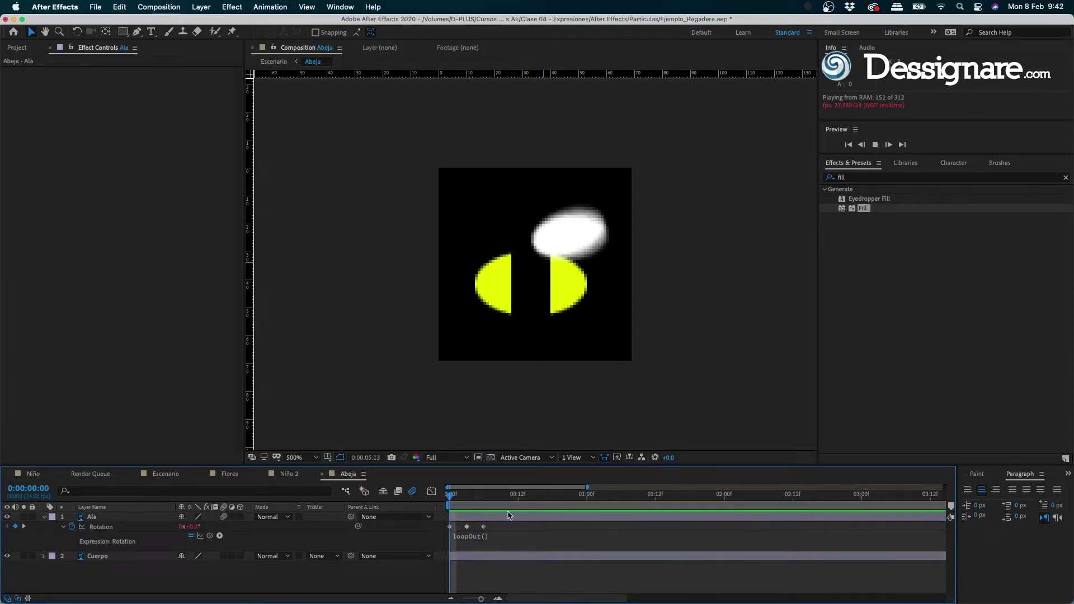
{"action": "key", "text": "space"}
- Speed up the flap by moving the wing's second and third Rotation keyframes to frames 2 and 4
{"action": "left_click_drag", "start_coordinate": [497, 498], "coordinate": [430, 507]}
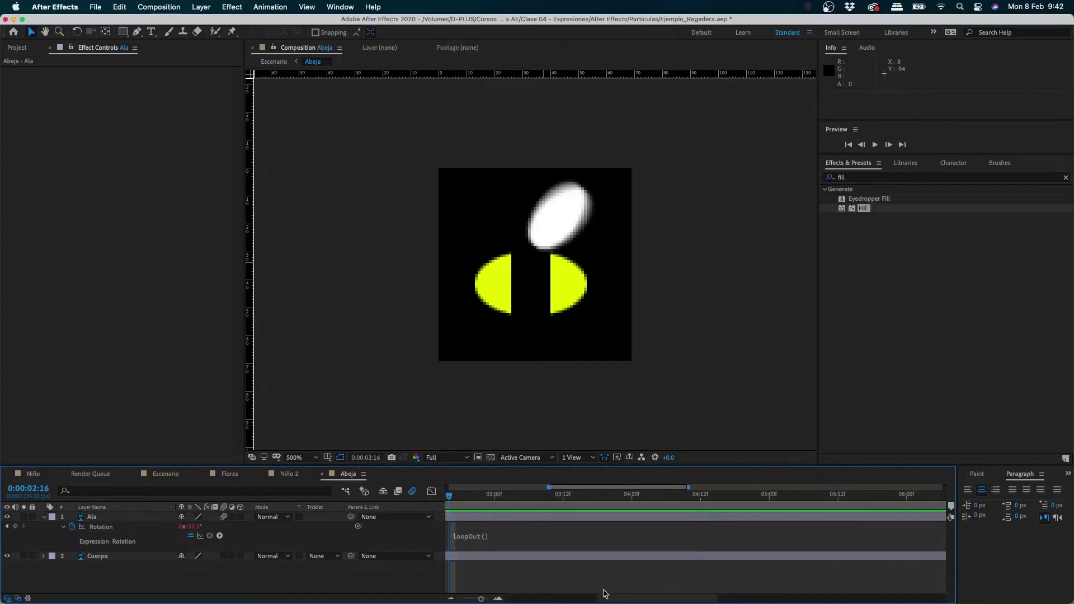
{"action": "left_click_drag", "start_coordinate": [607, 598], "coordinate": [510, 576]}
{"action": "left_click_drag", "start_coordinate": [454, 499], "coordinate": [444, 549]}
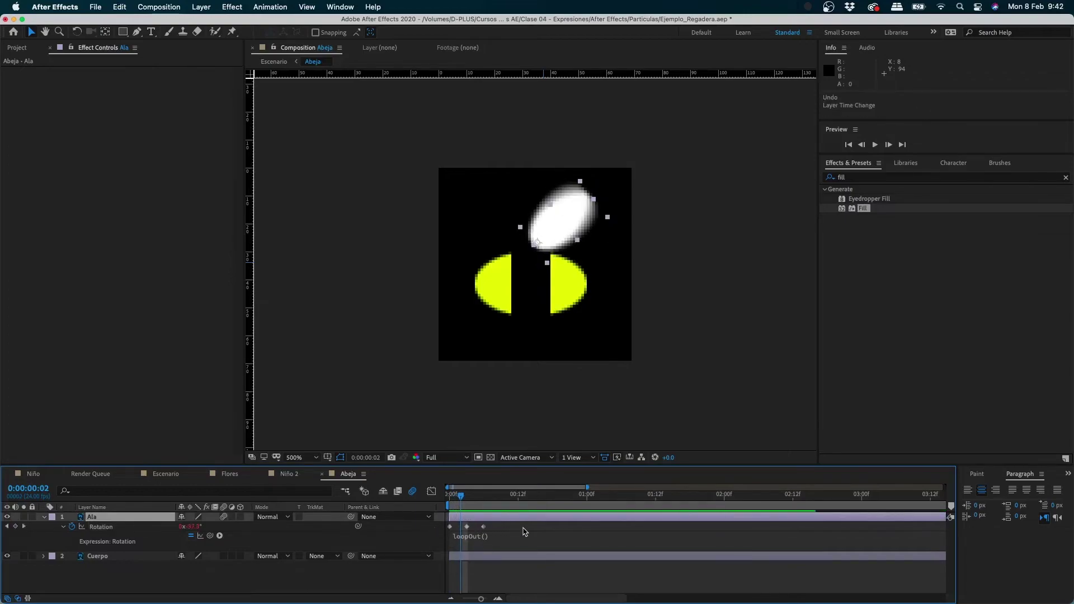
{"action": "left_click_drag", "start_coordinate": [523, 529], "coordinate": [472, 528]}
- Preview the wing's faster looping flap with motion blur
{"action": "key", "text": "space"}
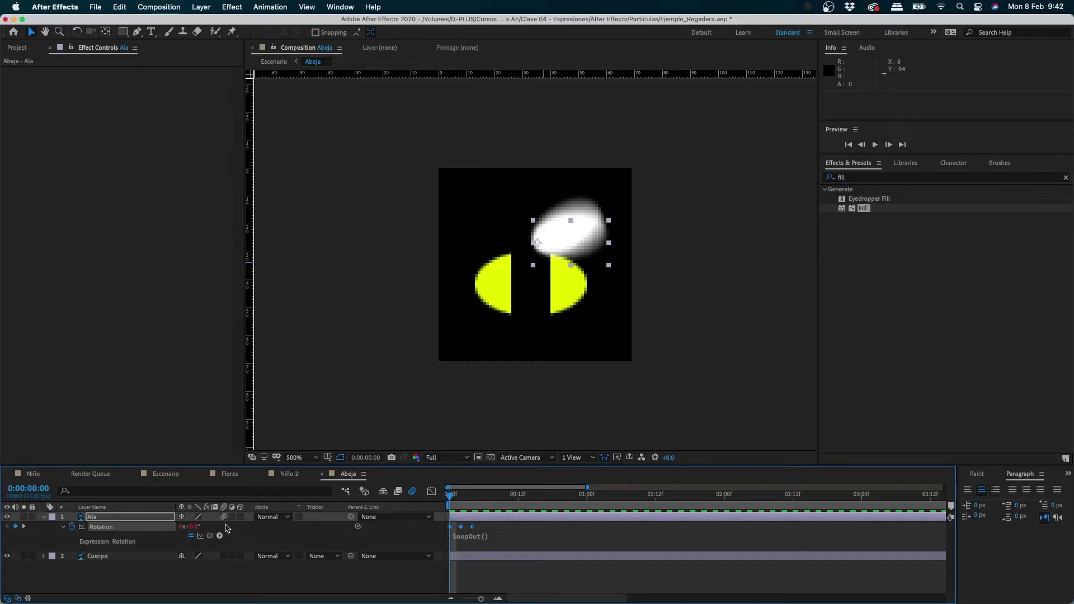
{"action": "left_click", "coordinate": [224, 516]}
{"action": "left_click", "coordinate": [383, 492]}
{"action": "key", "text": "space"}
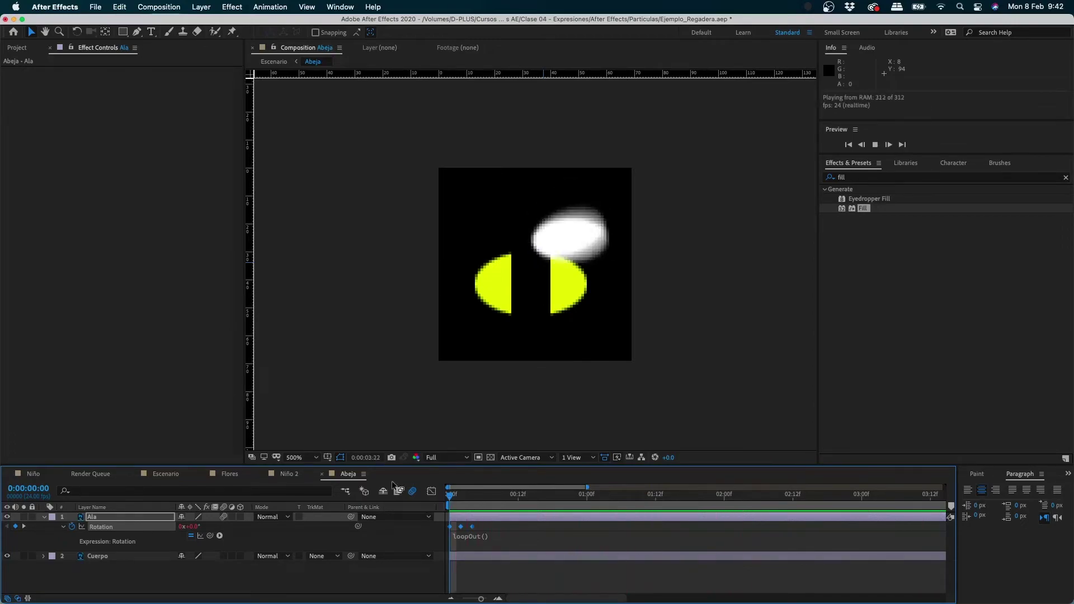
{"action": "key", "text": "space"}
- Return to the Escenario composition, solo the Abeja layer and preview the bee from the start
{"action": "left_click", "coordinate": [291, 475]}
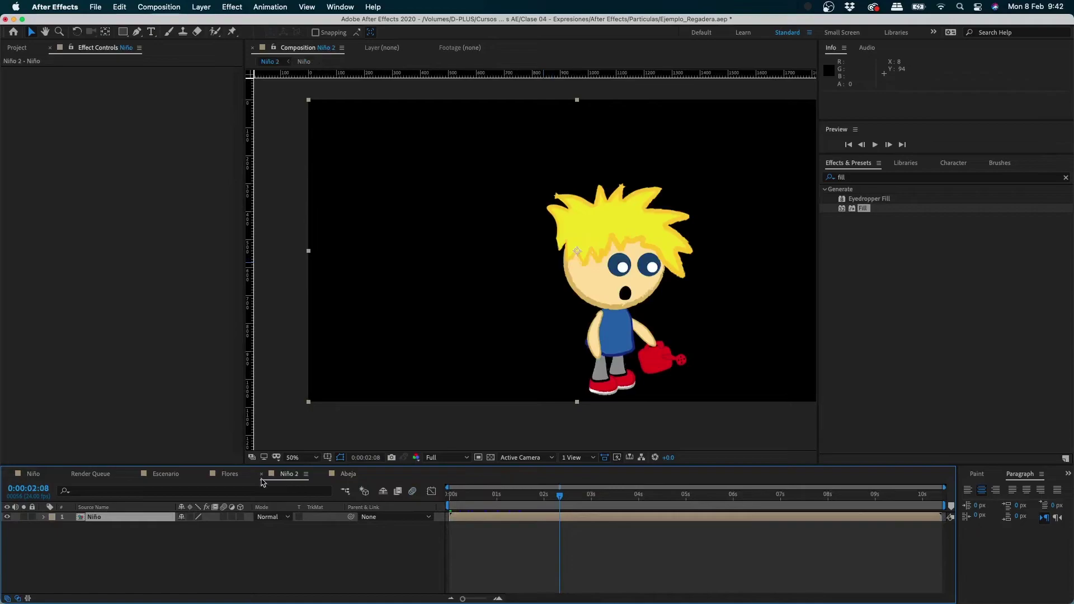
{"action": "left_click", "coordinate": [167, 476]}
{"action": "left_click", "coordinate": [24, 517]}
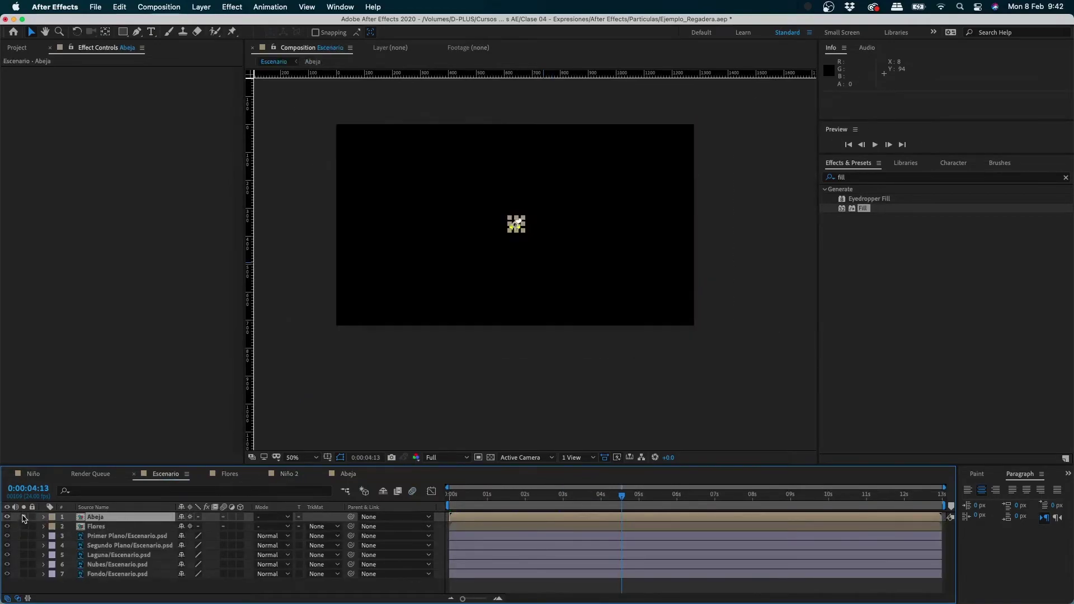
{"action": "left_click", "coordinate": [522, 231]}
{"action": "key", "text": "space"}
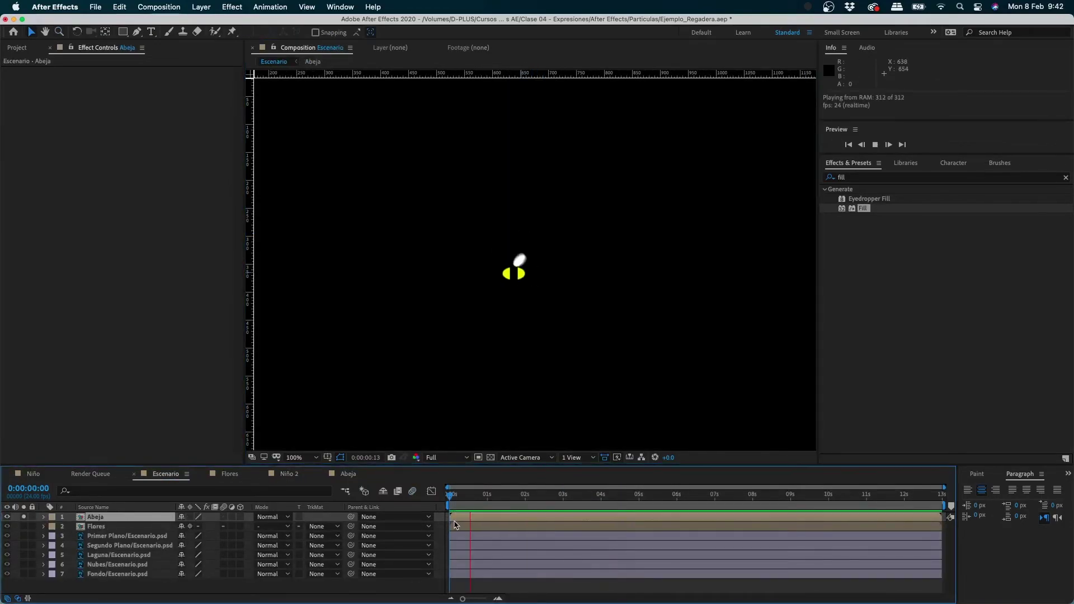
- Stop the preview, clear the effects search and expand the Behaviors animation presets
{"action": "key", "text": "space"}
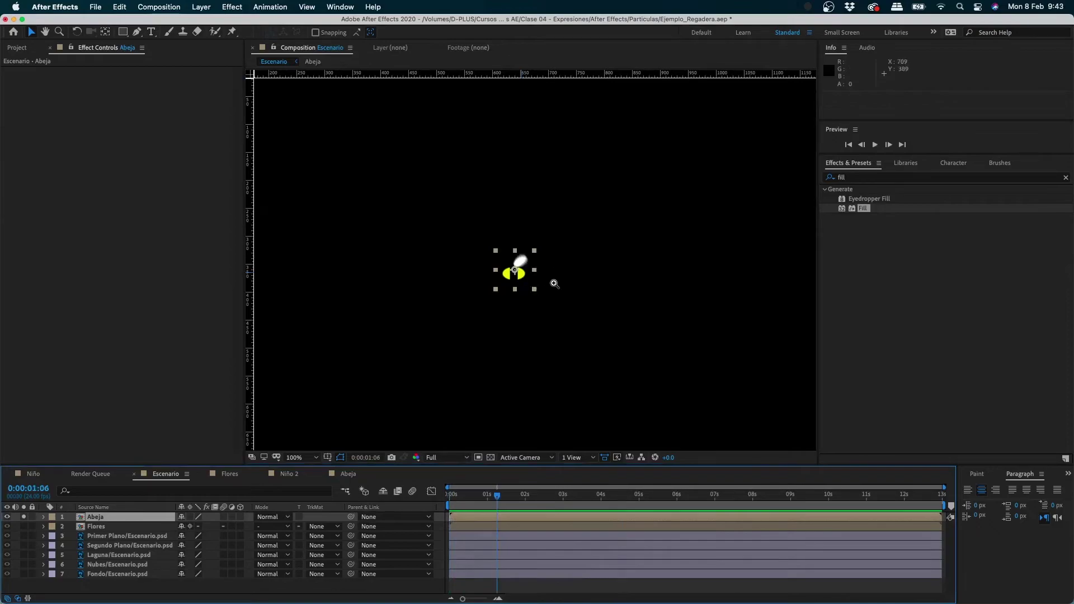
{"action": "key", "text": "z"}
{"action": "left_click", "coordinate": [554, 283], "text": "alt"}
{"action": "left_click", "coordinate": [870, 178]}
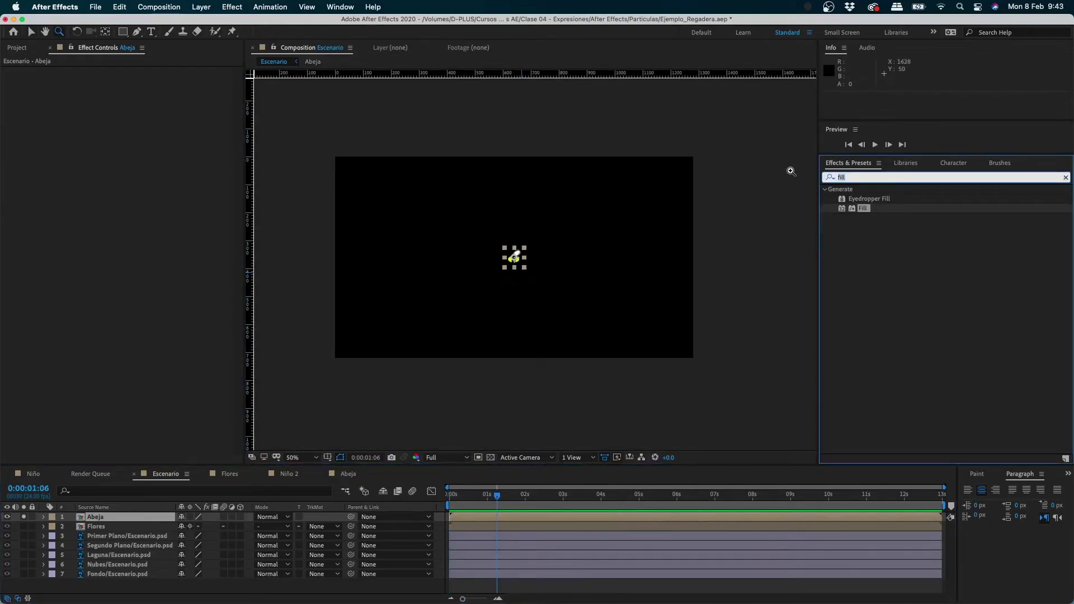
{"action": "key", "text": "BackSpace"}
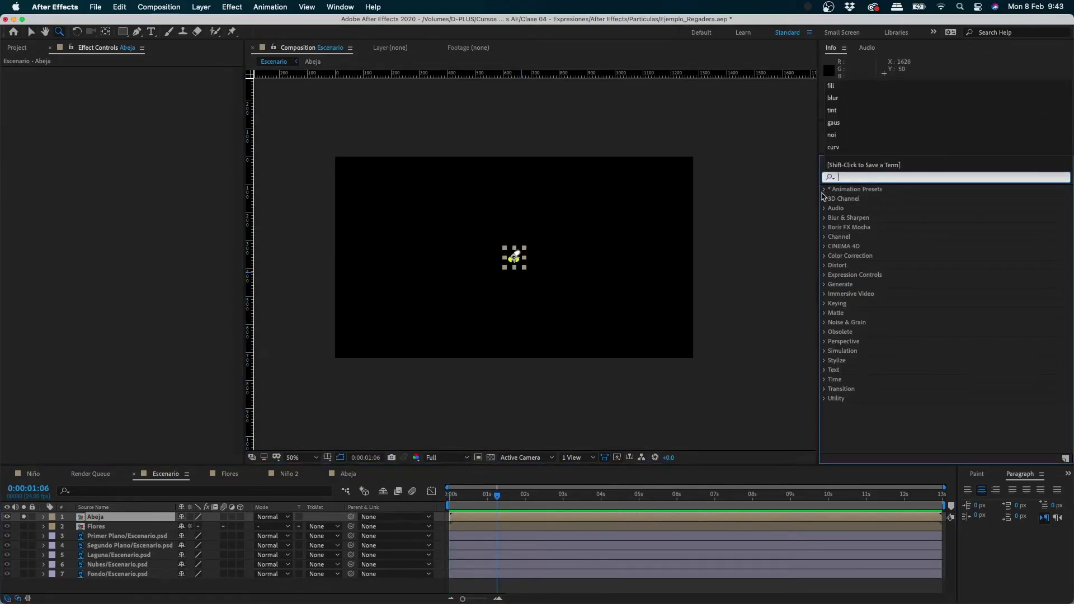
{"action": "type", "text": "ve"}
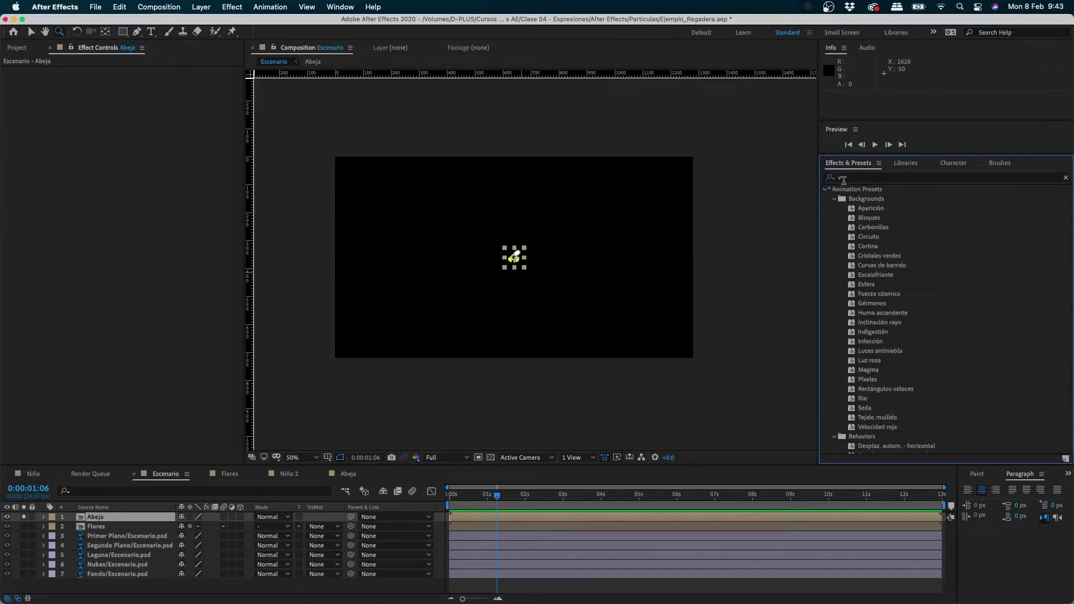
{"action": "left_click", "coordinate": [835, 176]}
{"action": "key", "text": "BackSpace"}
{"action": "left_click", "coordinate": [857, 189]}
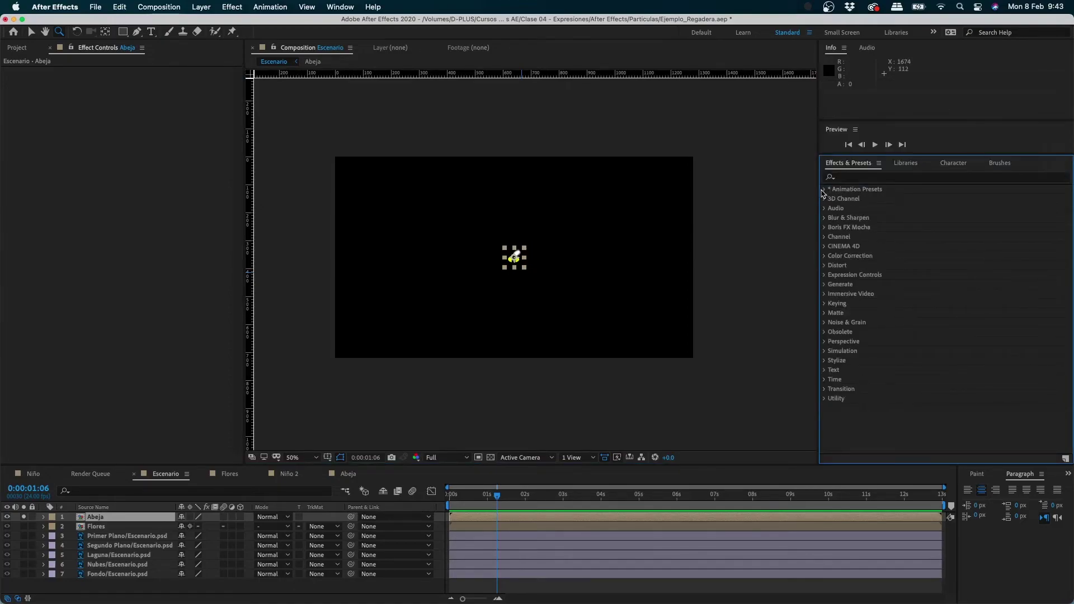
{"action": "left_click", "coordinate": [825, 189]}
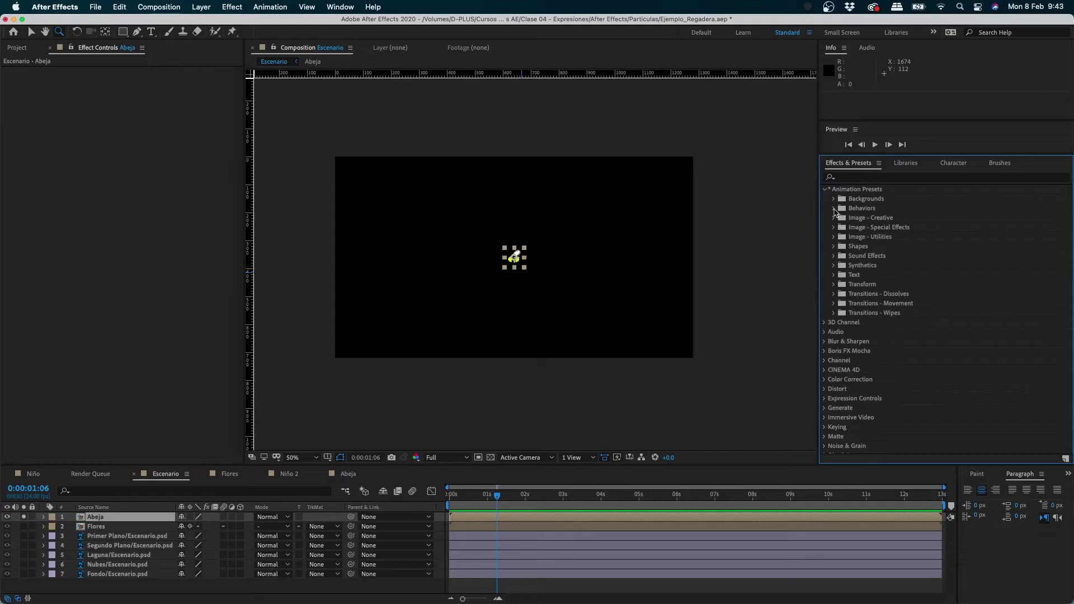
{"action": "left_click", "coordinate": [834, 209]}
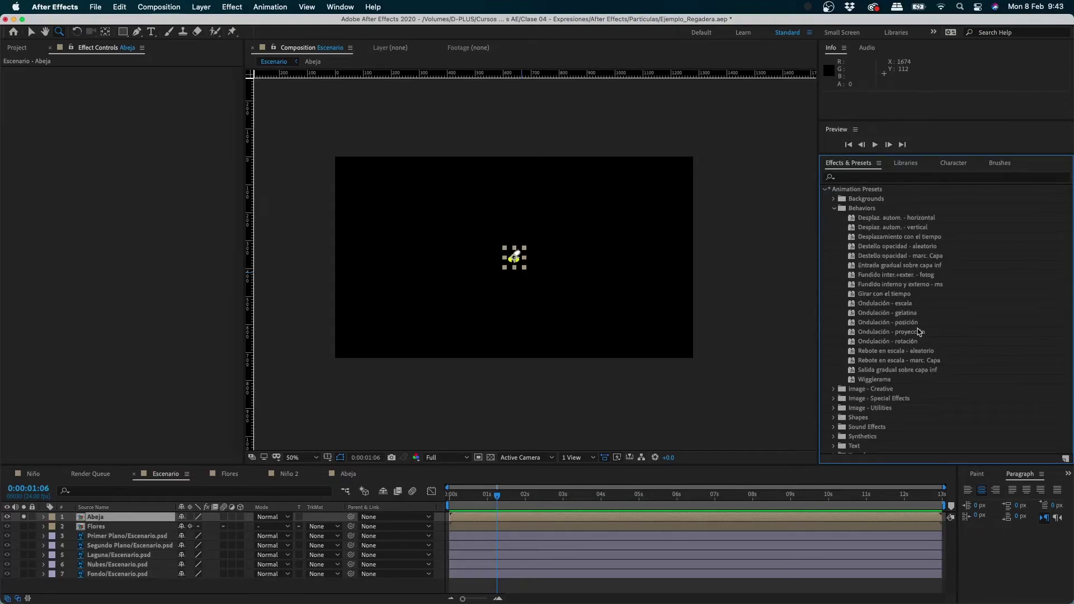
- Apply the Ondulación - posición preset to the Abeja layer and preview it from the start
{"action": "left_click_drag", "start_coordinate": [910, 325], "coordinate": [526, 272]}
{"action": "key", "text": "v"}
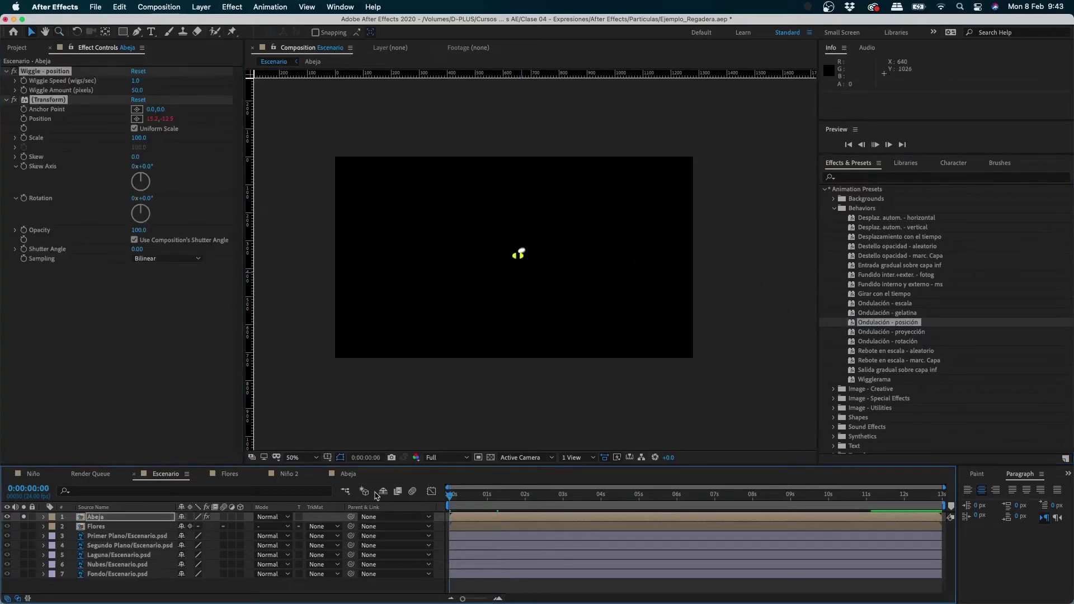
{"action": "key", "text": "space"}
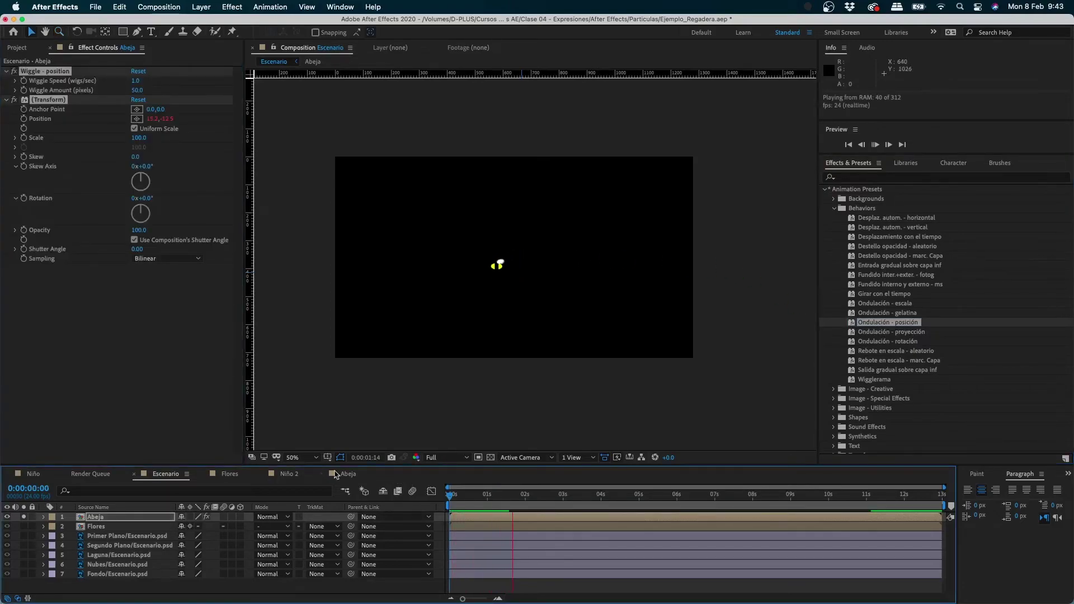
- Solo the Flores layer as well, then move the bee down among the dandelions and preview its wiggle
{"action": "left_click", "coordinate": [24, 526]}
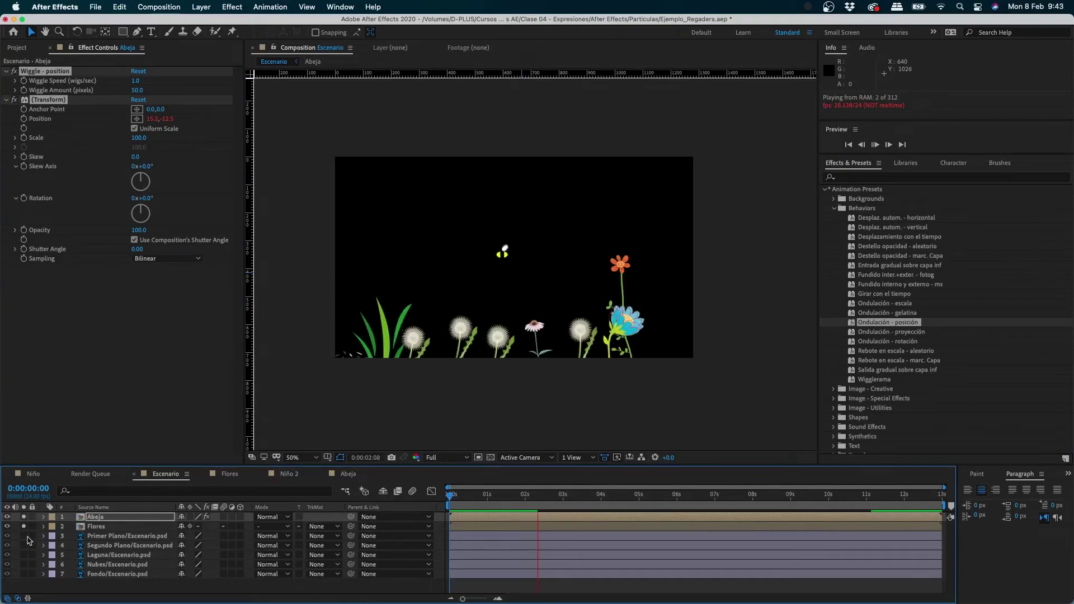
{"action": "left_click", "coordinate": [511, 264]}
{"action": "left_click_drag", "start_coordinate": [511, 264], "coordinate": [480, 327]}
{"action": "left_click", "coordinate": [413, 431]}
{"action": "key", "text": "space"}
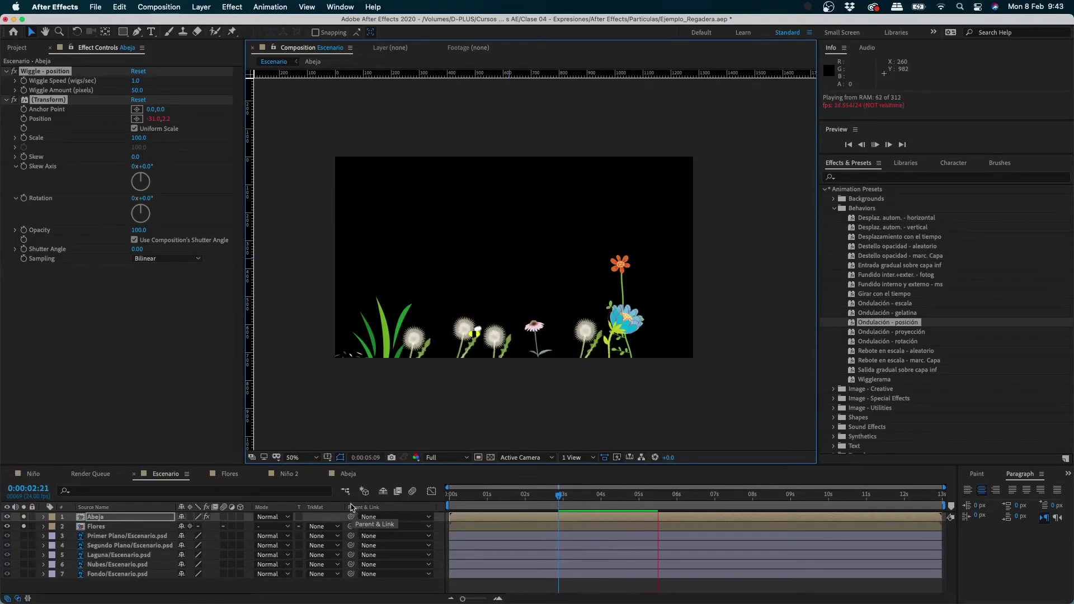
{"action": "key", "text": "space"}
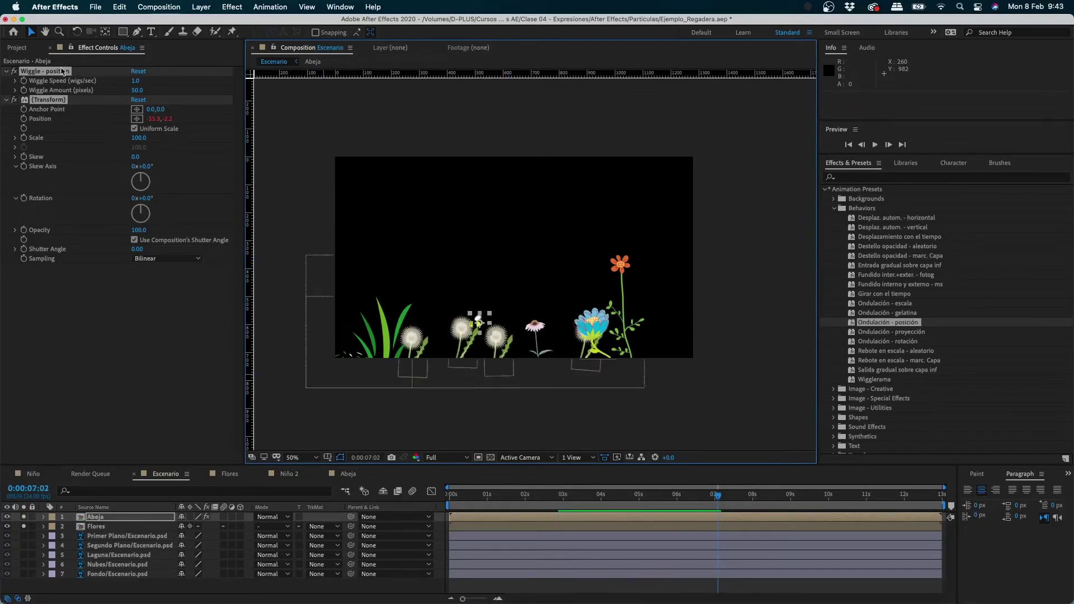
- Replace the bee's position wiggle effects with the Ondulación - rotación preset and preview the motion
{"action": "key", "text": "Delete"}
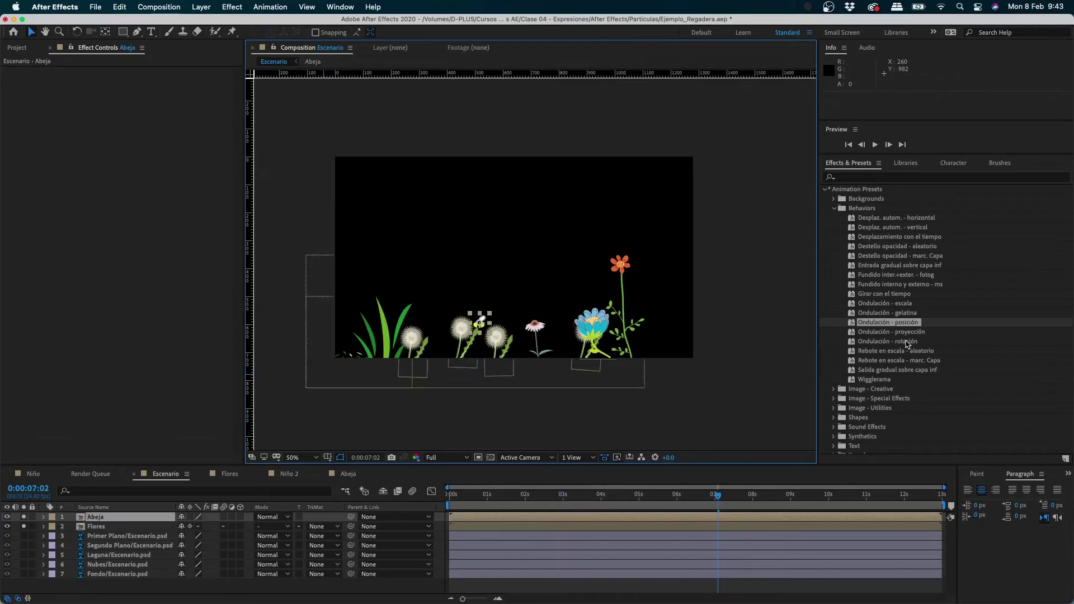
{"action": "left_click_drag", "start_coordinate": [909, 343], "coordinate": [98, 517]}
{"action": "key", "text": "space"}
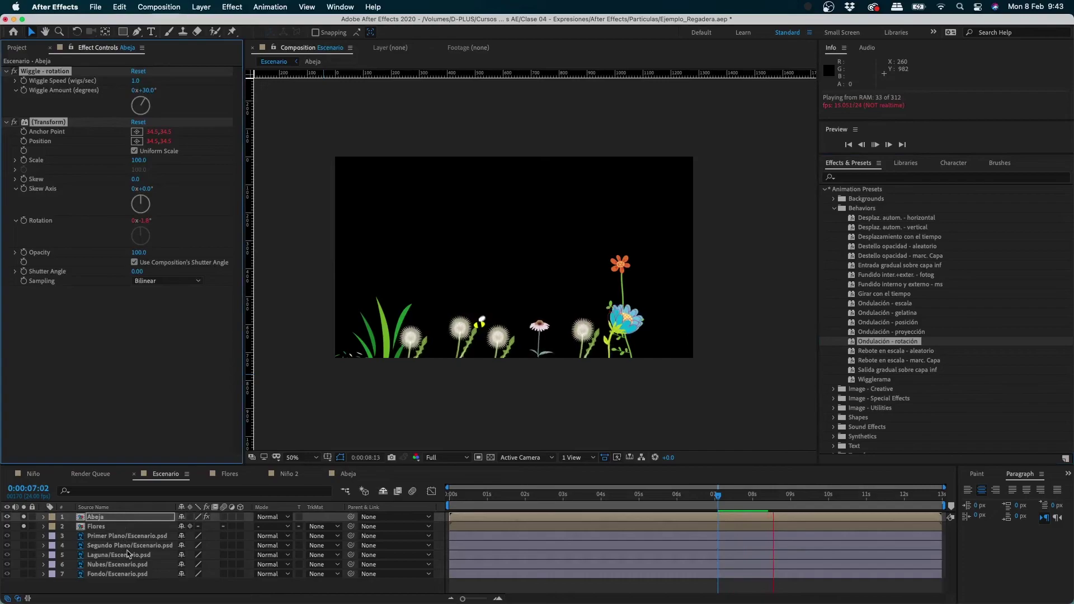
{"action": "key", "text": "space"}
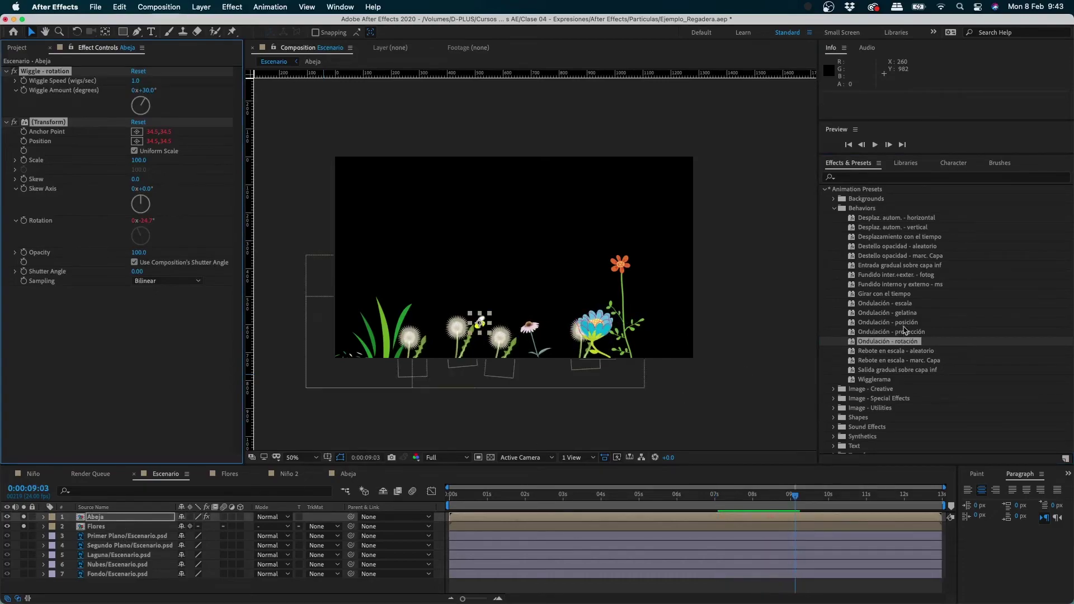
- Add the Ondulación - escala preset to the Abeja layer and preview the bee up close
{"action": "left_click", "coordinate": [904, 324]}
{"action": "left_click", "coordinate": [900, 304]}
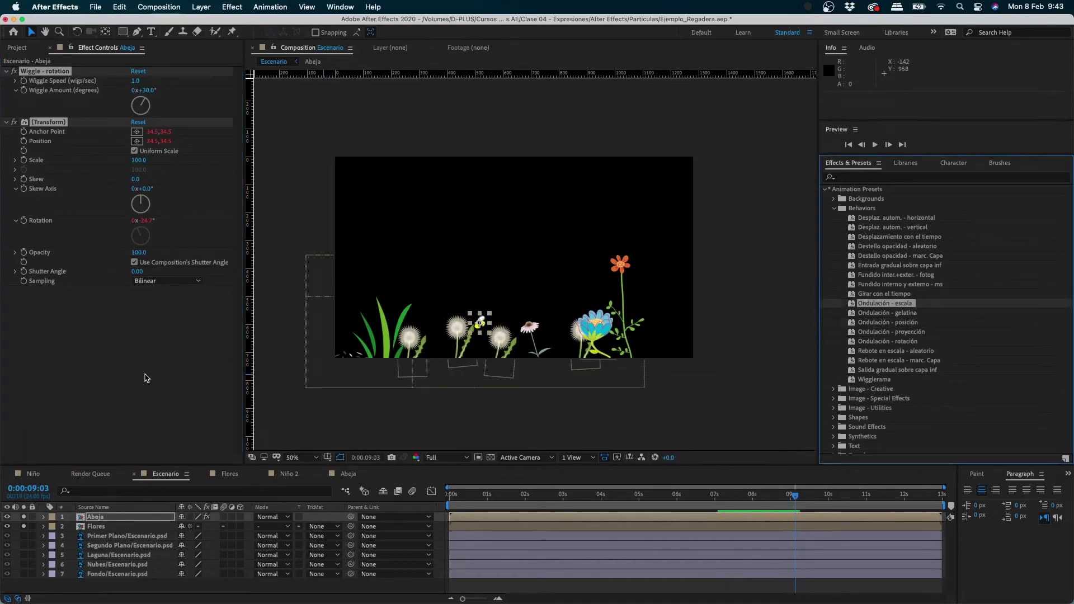
{"action": "left_click_drag", "start_coordinate": [896, 304], "coordinate": [190, 347]}
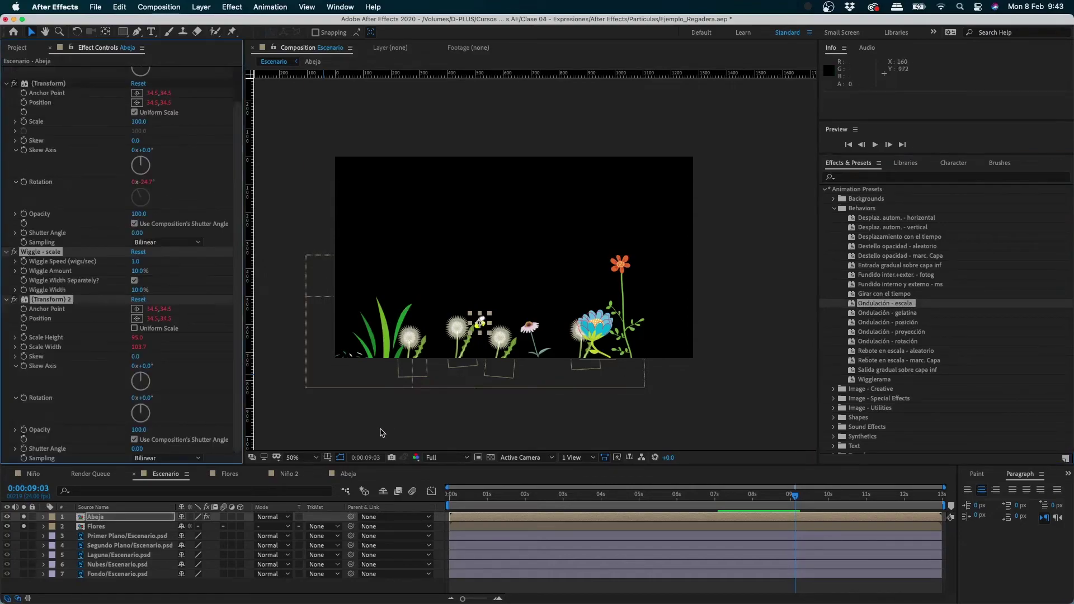
{"action": "key", "text": "z"}
{"action": "left_click", "coordinate": [461, 355]}
{"action": "left_click", "coordinate": [460, 355]}
{"action": "left_click", "coordinate": [461, 356]}
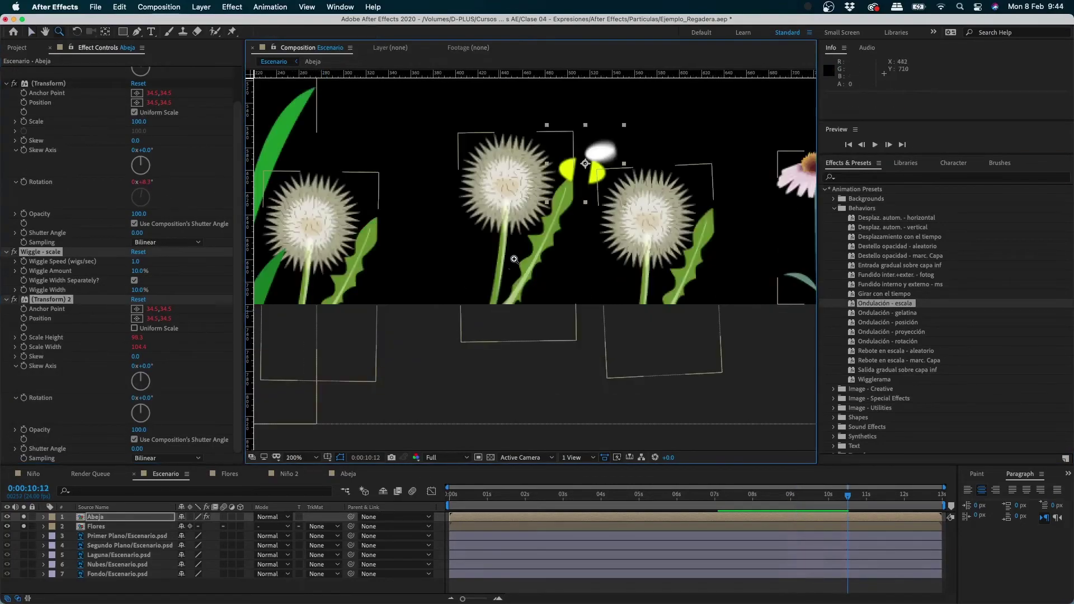
- Collapse the bee's other effects and turn off Wiggle Width Separately in the Wiggle - scale effect
{"action": "key", "text": "v"}
{"action": "left_click", "coordinate": [7, 83]}
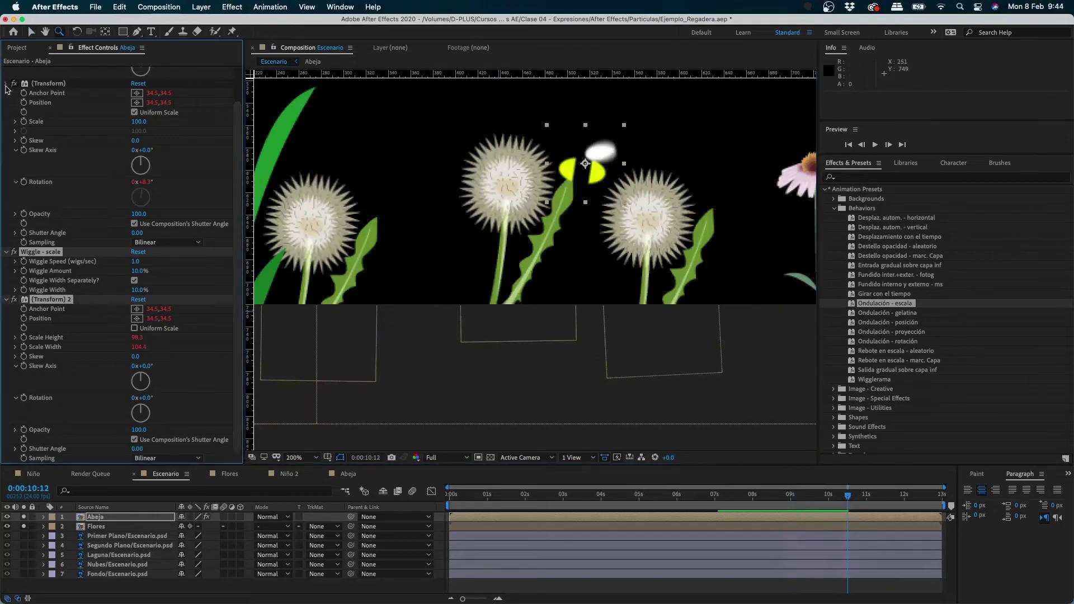
{"action": "left_click", "coordinate": [6, 179]}
{"action": "left_click", "coordinate": [56, 276]}
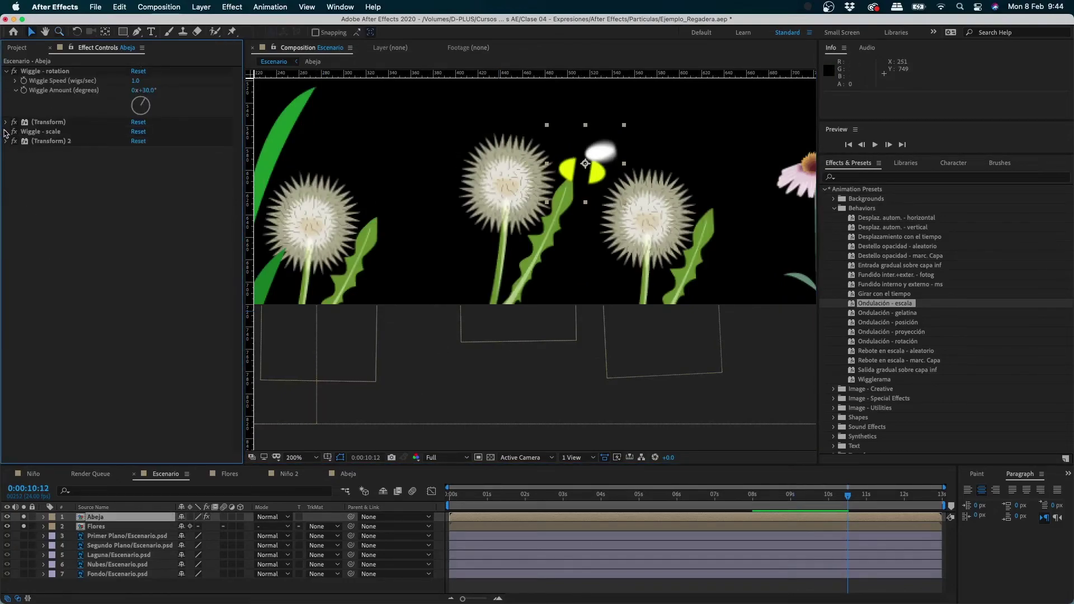
{"action": "left_click", "coordinate": [5, 131]}
{"action": "left_click", "coordinate": [6, 71]}
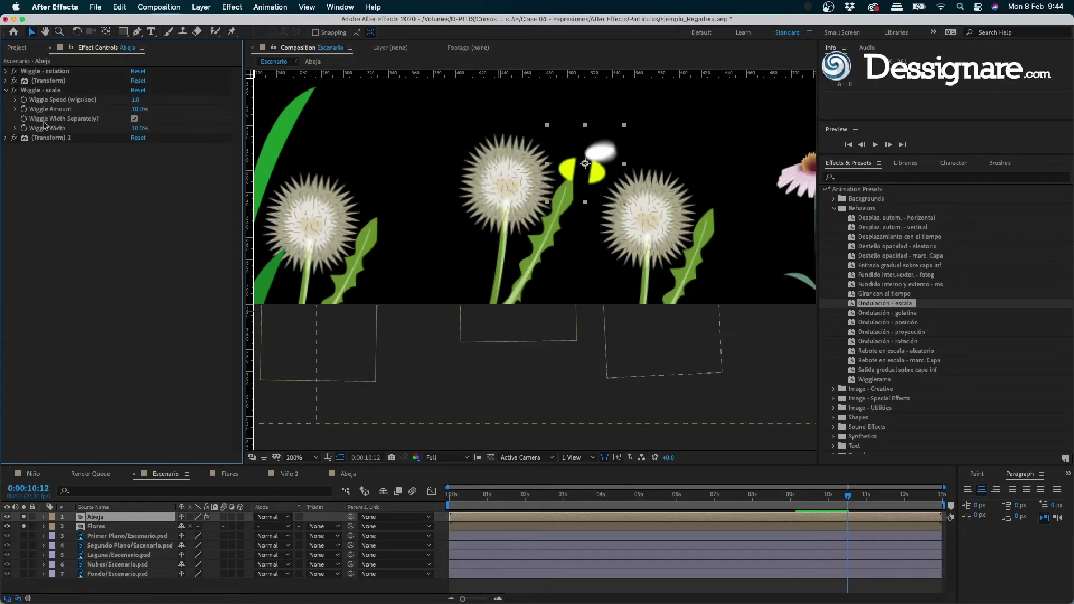
{"action": "left_click", "coordinate": [134, 120]}
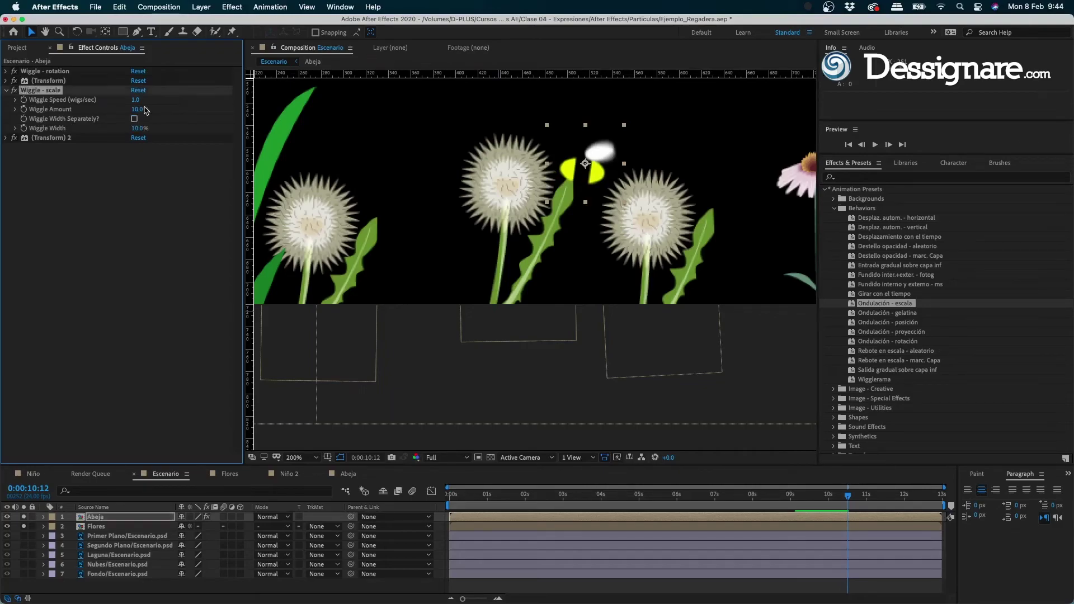
- Undo the scale wiggle preset, give the Abeja layer's Scale the expression wiggle (4,10) and preview it from the start
{"action": "key", "text": "super+z"}
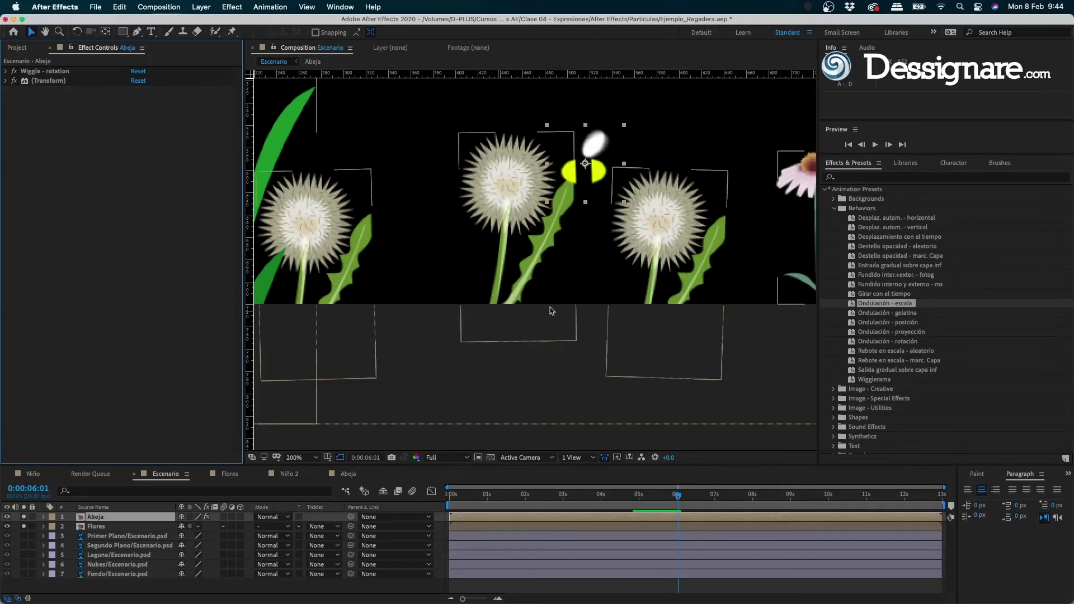
{"action": "left_click", "coordinate": [118, 516]}
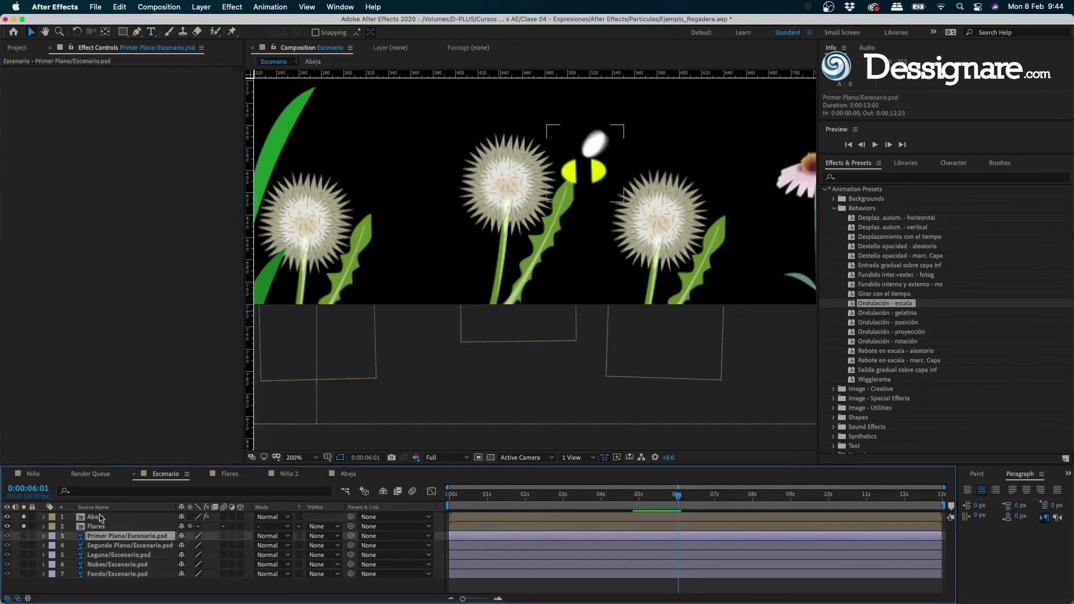
{"action": "key", "text": "s"}
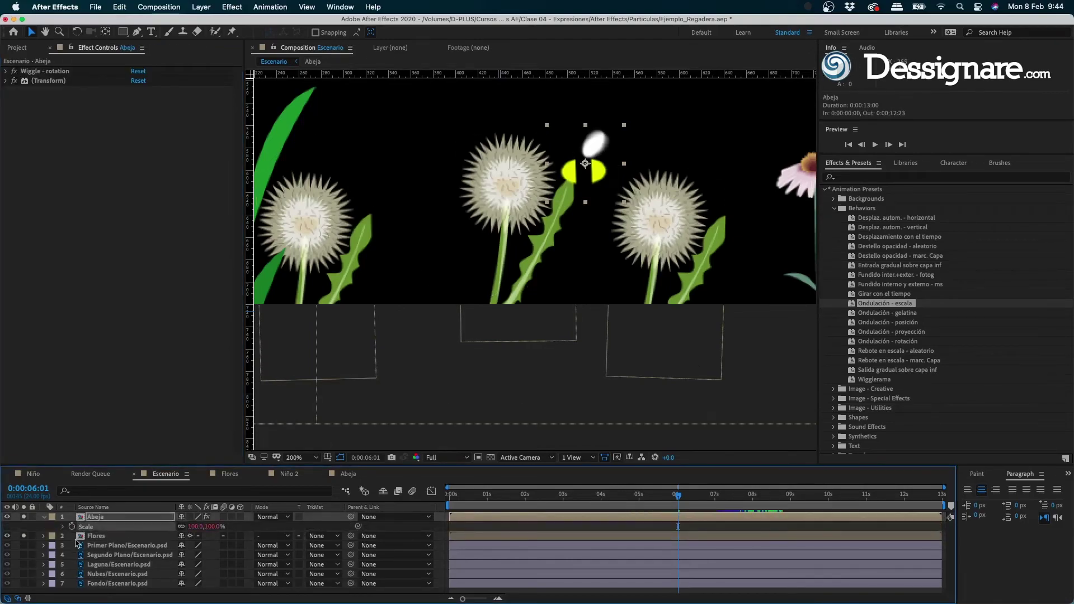
{"action": "left_click", "coordinate": [73, 527], "text": "alt"}
{"action": "type", "text": "wiggle (4,10"}
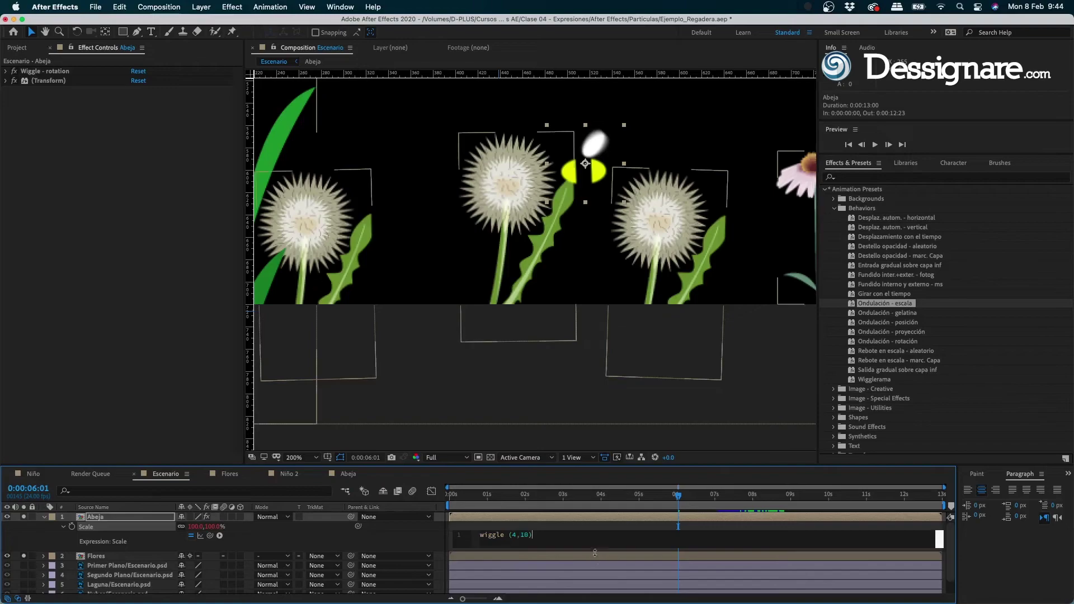
{"action": "key", "text": "KP_Enter"}
{"action": "key", "text": "space"}
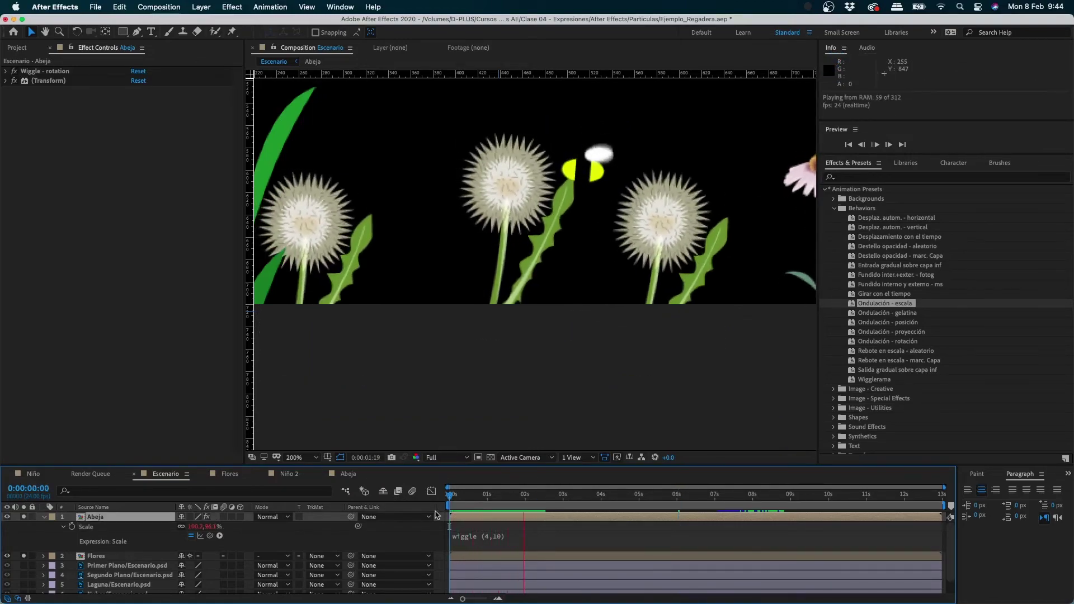
{"action": "key", "text": "space"}
- Change the Abeja layer's Scale expression to wiggle (4,50) and review the stronger size variation
{"action": "left_click", "coordinate": [501, 545]}
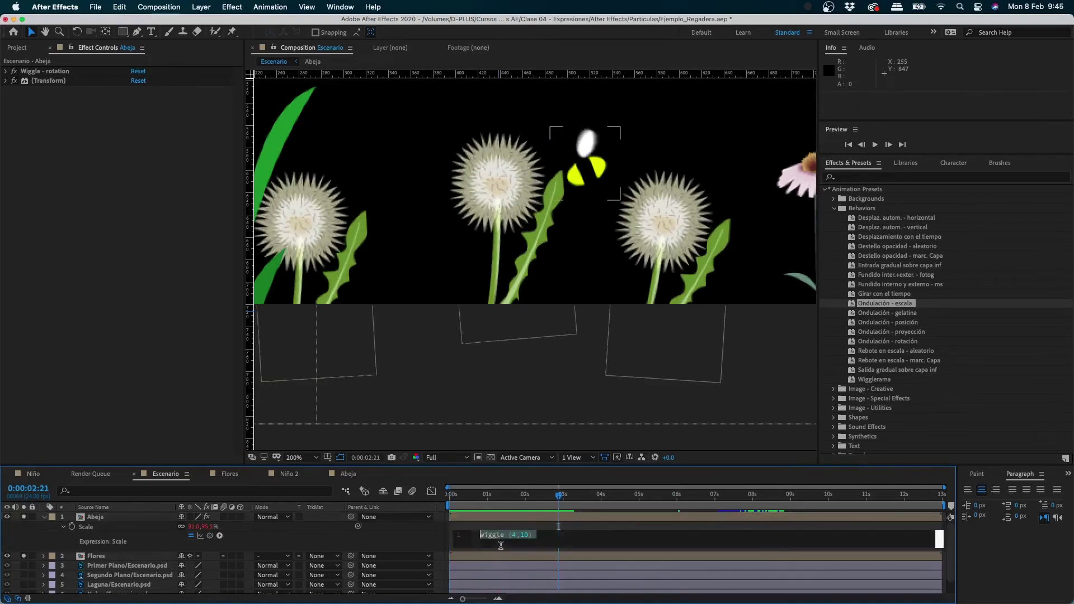
{"action": "left_click", "coordinate": [519, 536]}
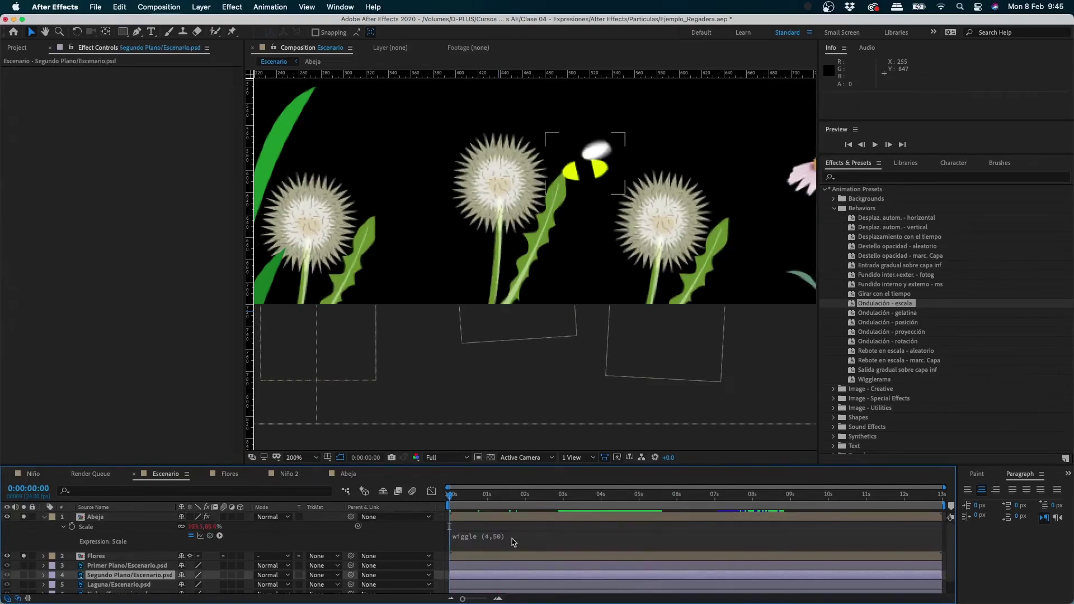
{"action": "left_click", "coordinate": [513, 542]}
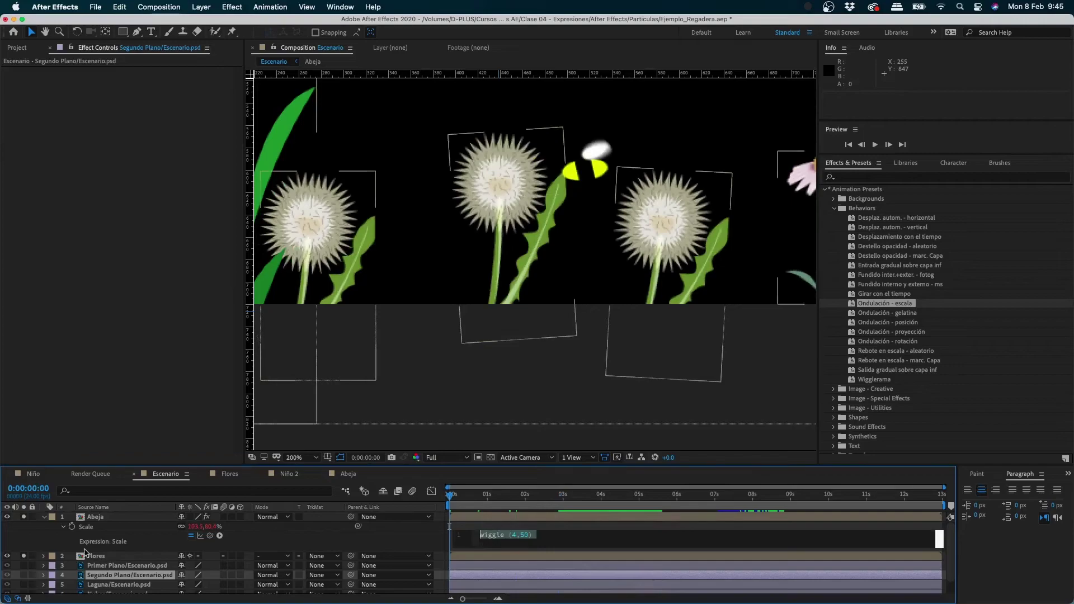
{"action": "left_click", "coordinate": [87, 528]}
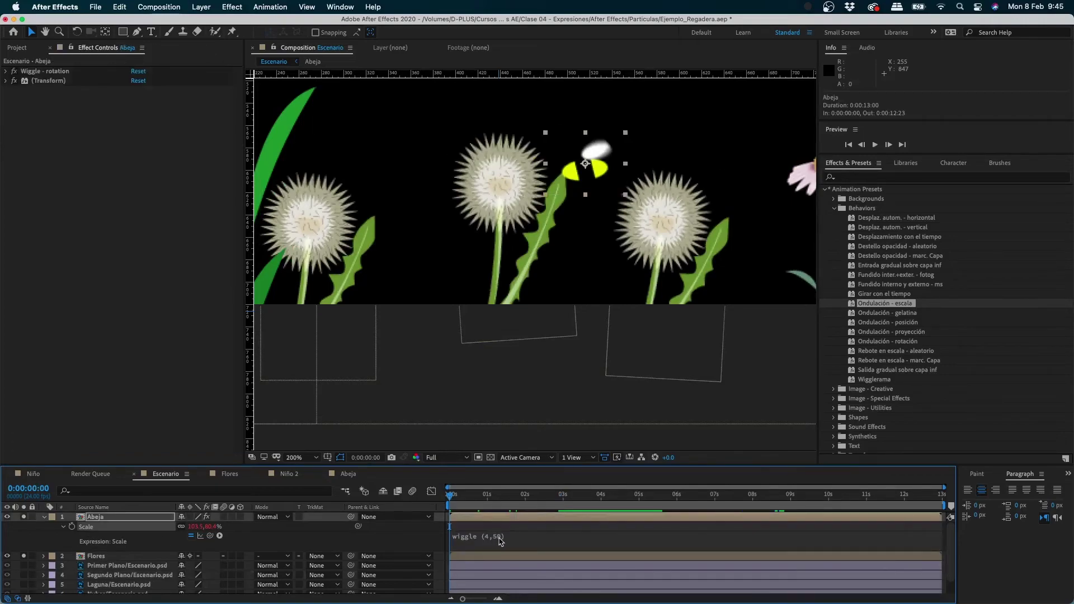
{"action": "left_click_drag", "start_coordinate": [481, 509], "coordinate": [594, 511]}
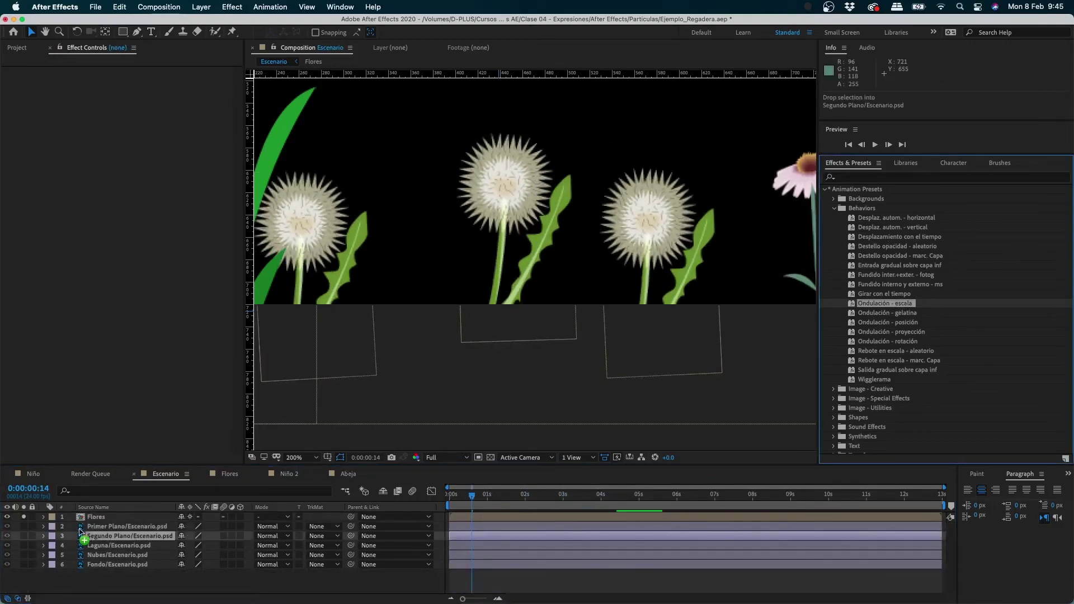
- Apply the Ondulación - escala preset to the Flores layer
{"action": "left_click_drag", "start_coordinate": [101, 522], "coordinate": [93, 517]}
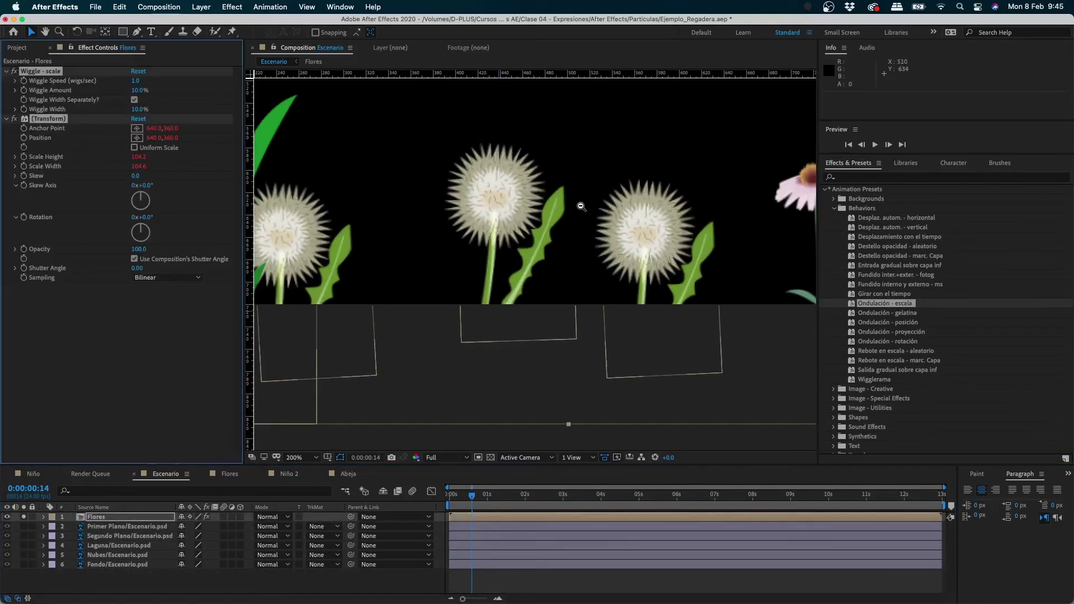
{"action": "scroll", "coordinate": [588, 215], "scroll_direction": "down", "scroll_amount": 3}
{"action": "scroll", "coordinate": [592, 185], "scroll_direction": "down", "scroll_amount": 3}
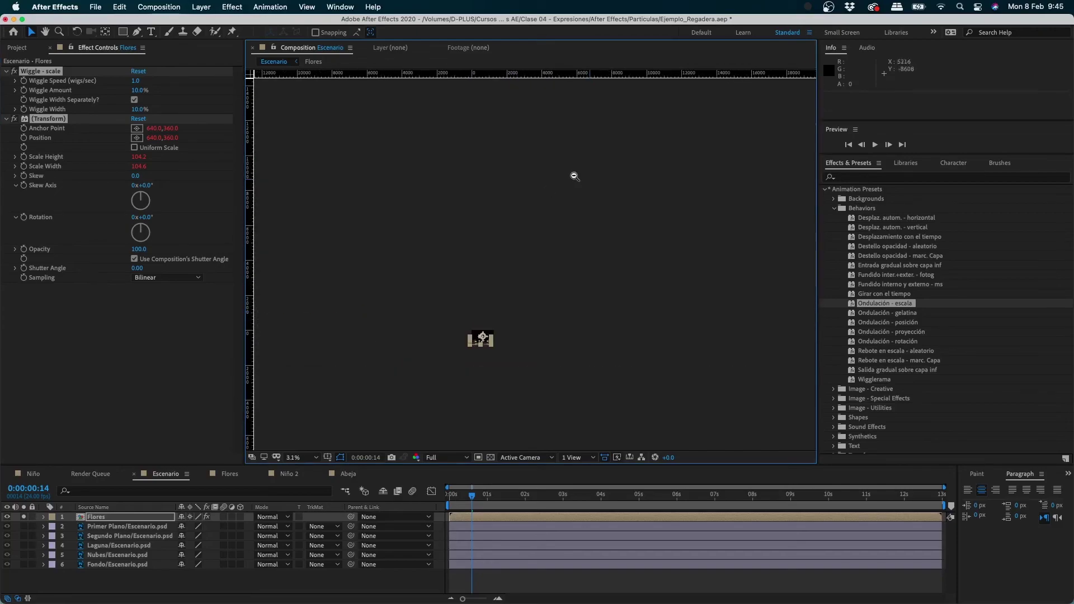
{"action": "key", "text": "z"}
{"action": "scroll", "coordinate": [486, 324], "scroll_direction": "up", "scroll_amount": 10}
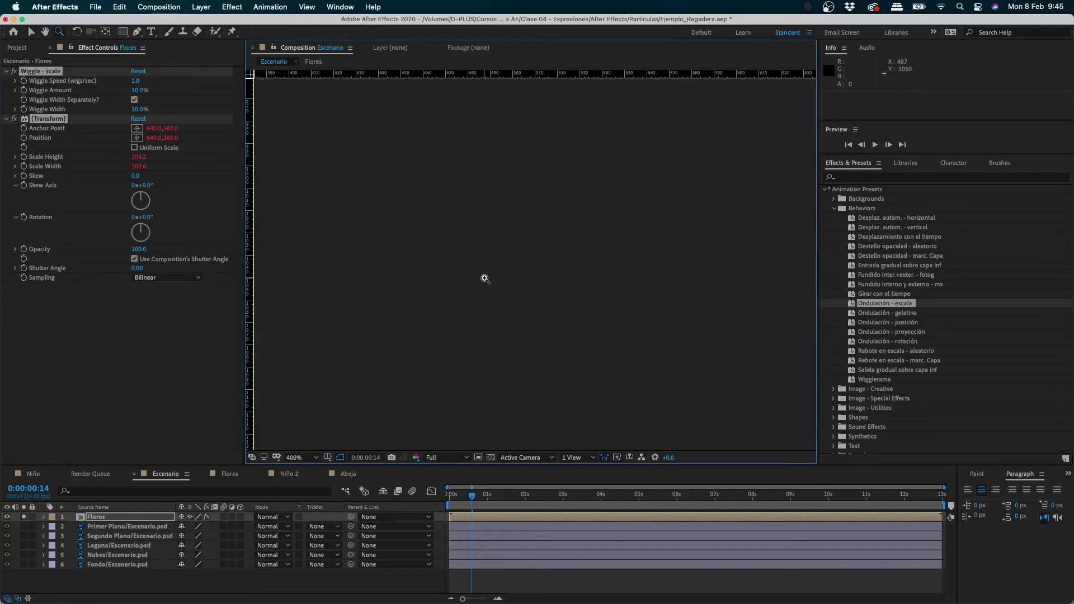
- Fit the whole composition in the viewer and preview the Flores layer's scale wiggle from the start
{"action": "left_click", "coordinate": [519, 495]}
{"action": "left_click", "coordinate": [297, 458]}
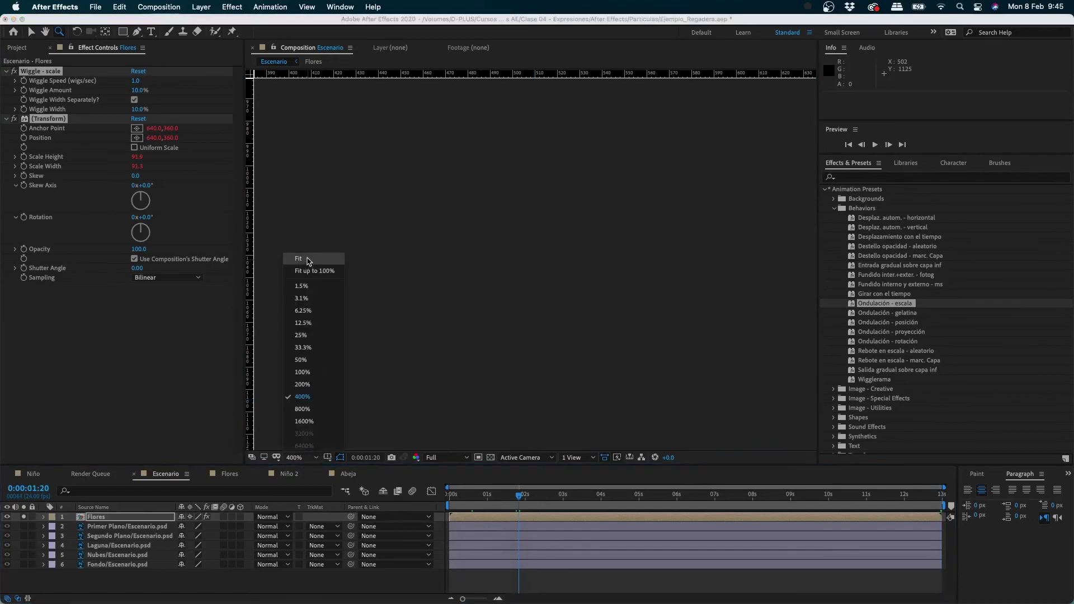
{"action": "left_click", "coordinate": [310, 259]}
{"action": "left_click_drag", "start_coordinate": [496, 500], "coordinate": [418, 518]}
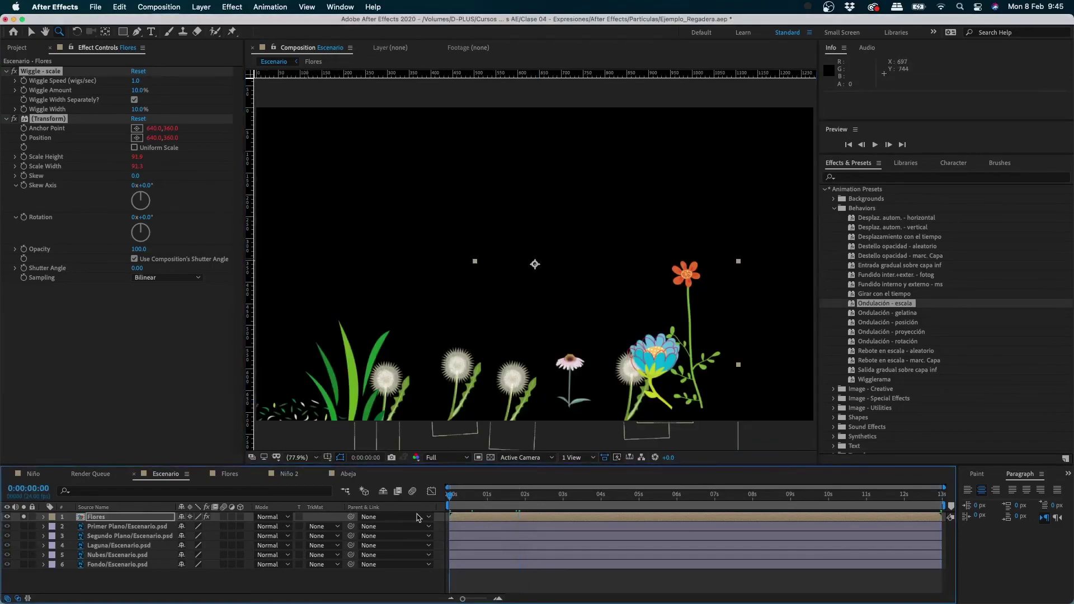
{"action": "key", "text": "space"}
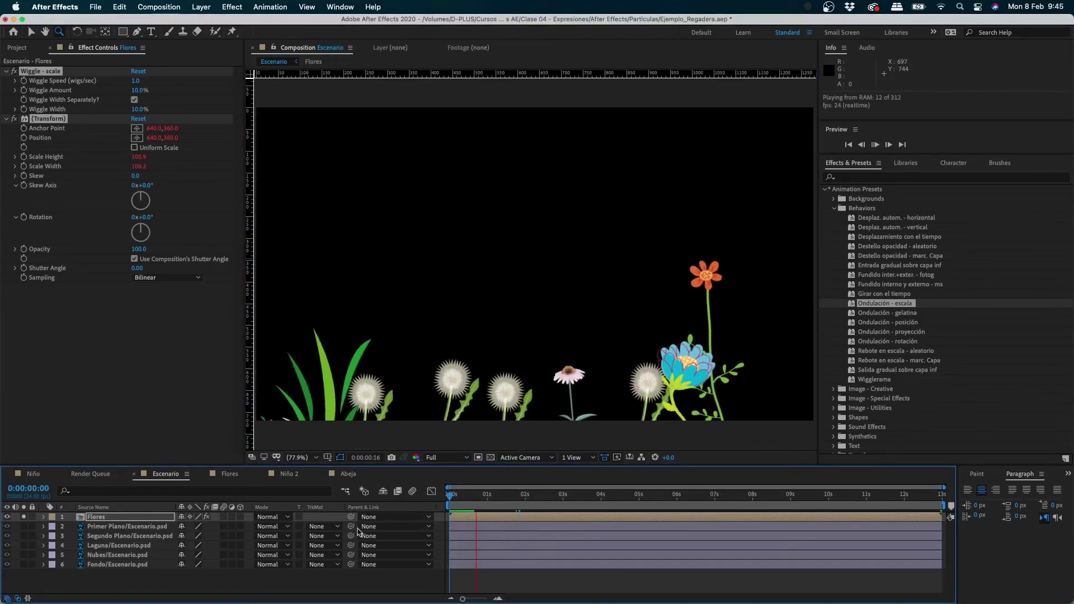
- Apply the Ondulación - posición preset to the Abeja layer and keep only its Wiggle - position controls expanded
{"action": "left_click", "coordinate": [98, 520]}
{"action": "key", "text": "v"}
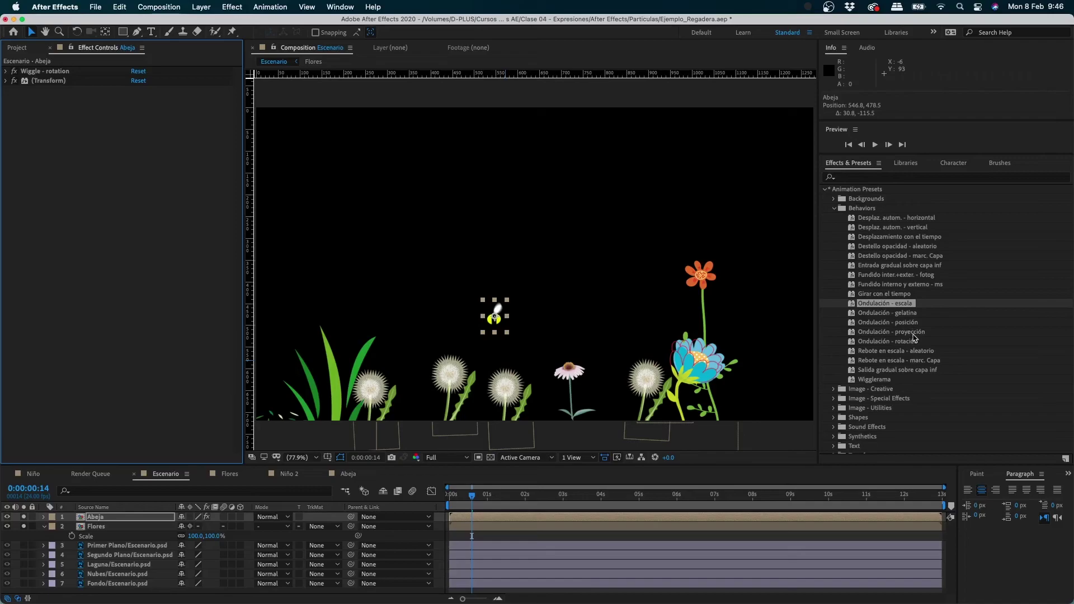
{"action": "left_click_drag", "start_coordinate": [889, 323], "coordinate": [222, 349]}
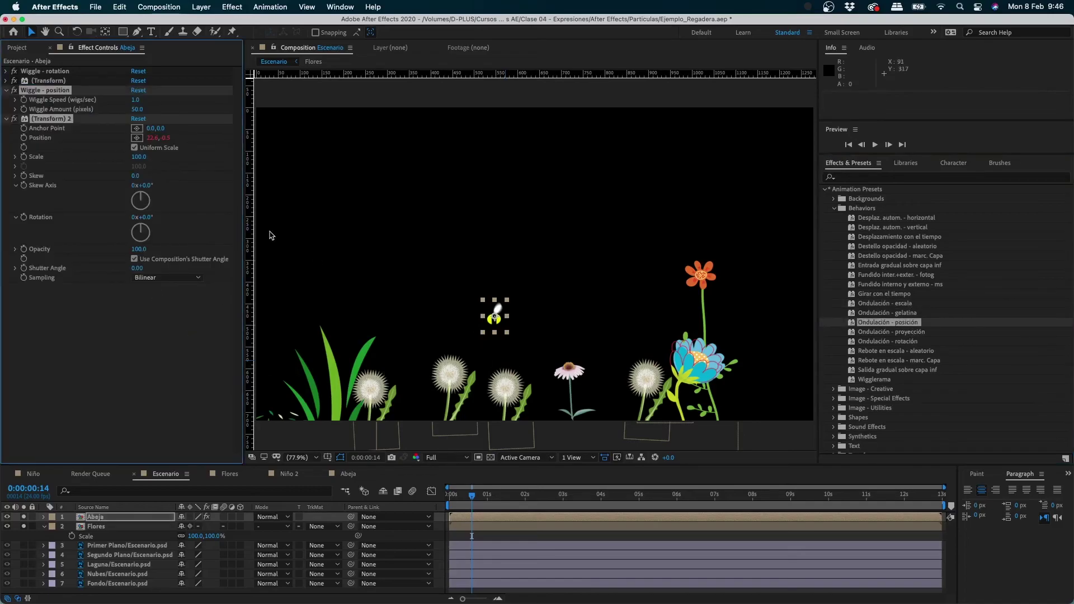
{"action": "left_click", "coordinate": [7, 118]}
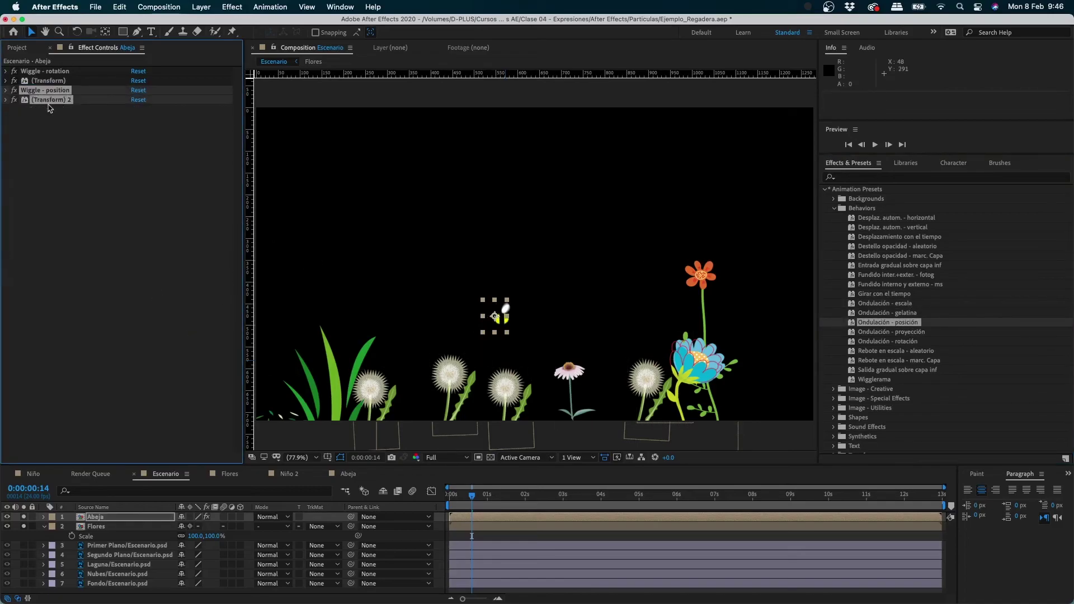
{"action": "left_click", "coordinate": [6, 90]}
{"action": "left_click", "coordinate": [6, 91]}
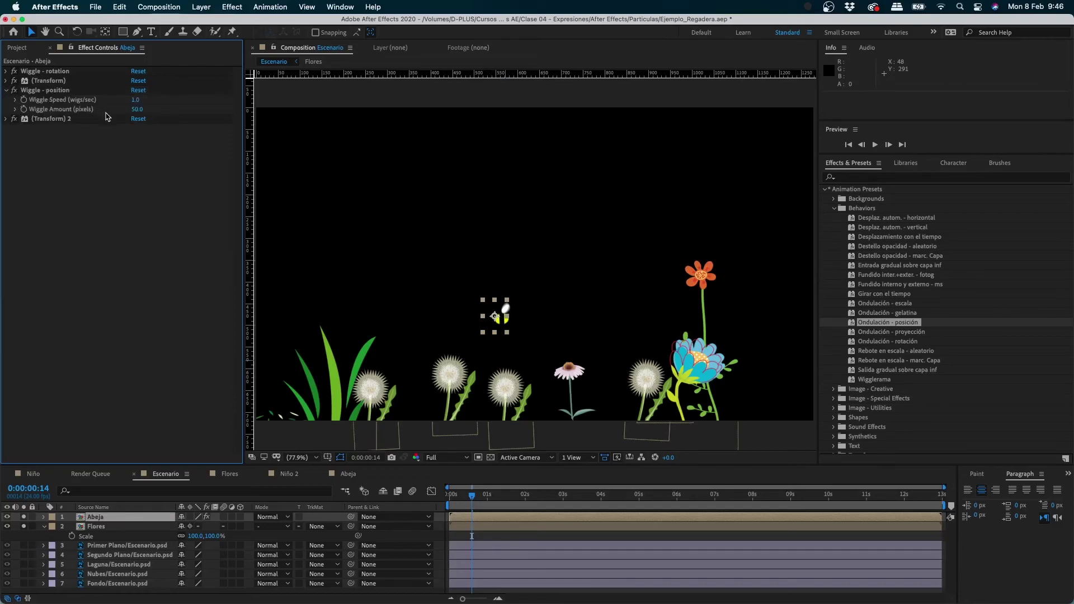
- Set the bee's position Wiggle Amount to 694 pixels, move the bee to about 489, 586 and preview its flight
{"action": "left_click_drag", "start_coordinate": [137, 111], "coordinate": [563, 372]}
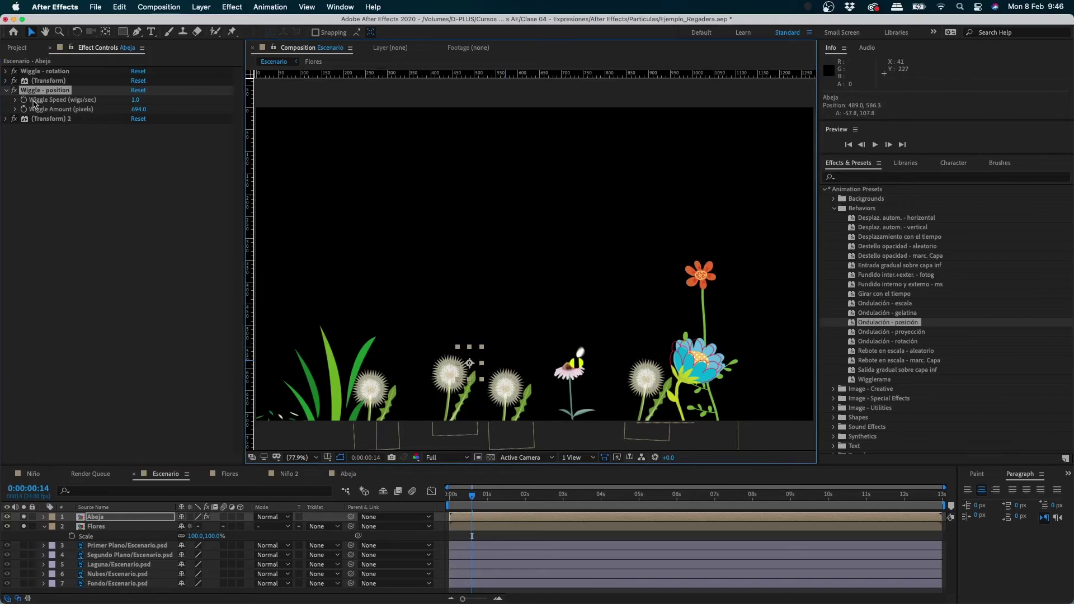
{"action": "left_click", "coordinate": [16, 93]}
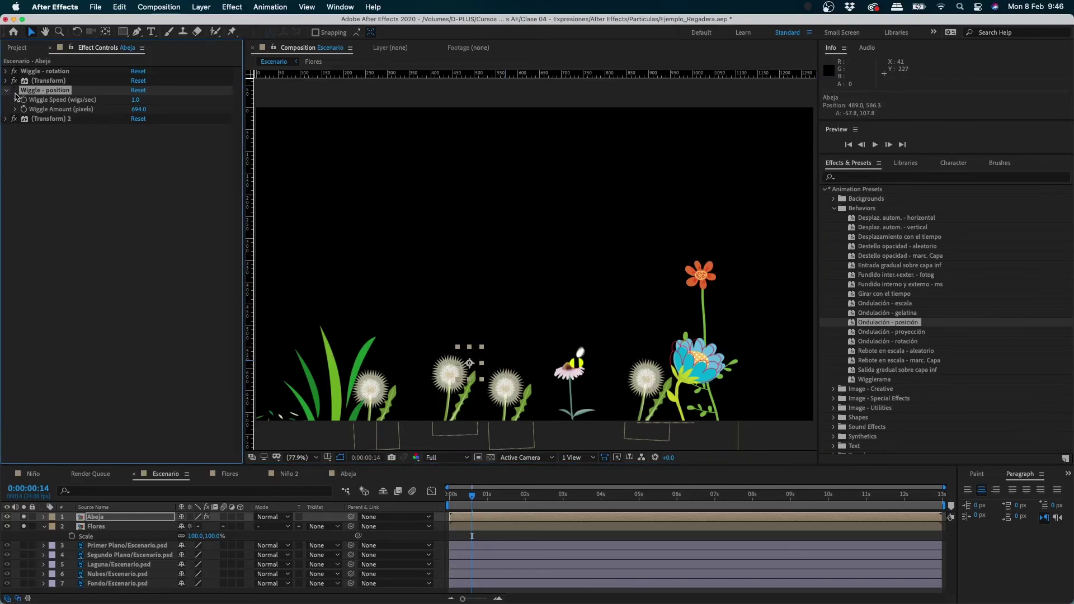
{"action": "left_click", "coordinate": [15, 120]}
{"action": "left_click", "coordinate": [15, 120]}
{"action": "left_click", "coordinate": [16, 119]}
{"action": "key", "text": "space"}
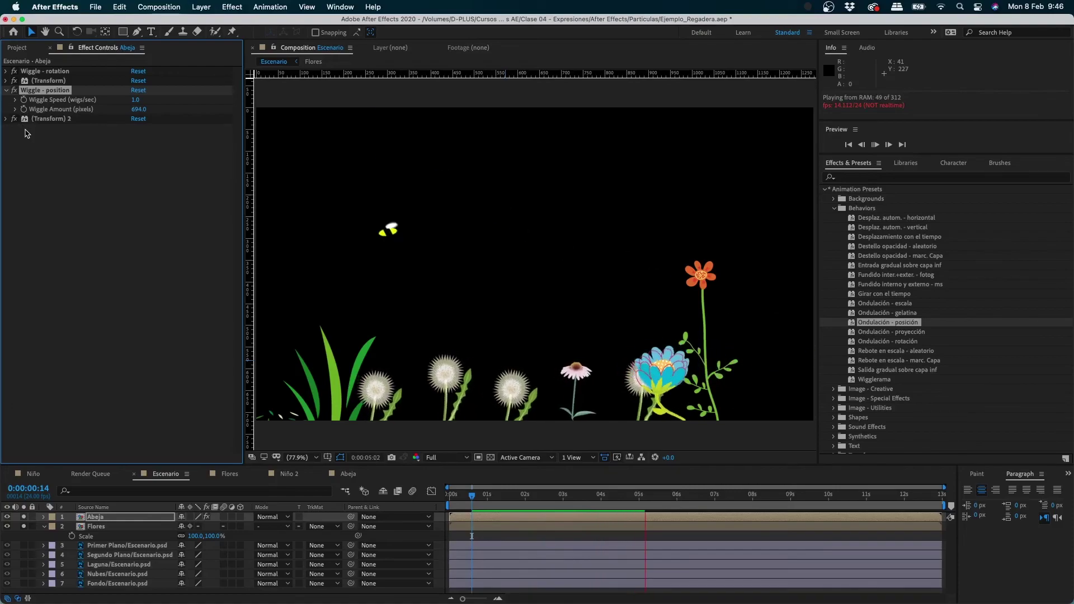
- Set the bee's position Wiggle Amount to 300 pixels and Wiggle Speed to 0.3, and preview the motion
{"action": "left_click", "coordinate": [138, 110]}
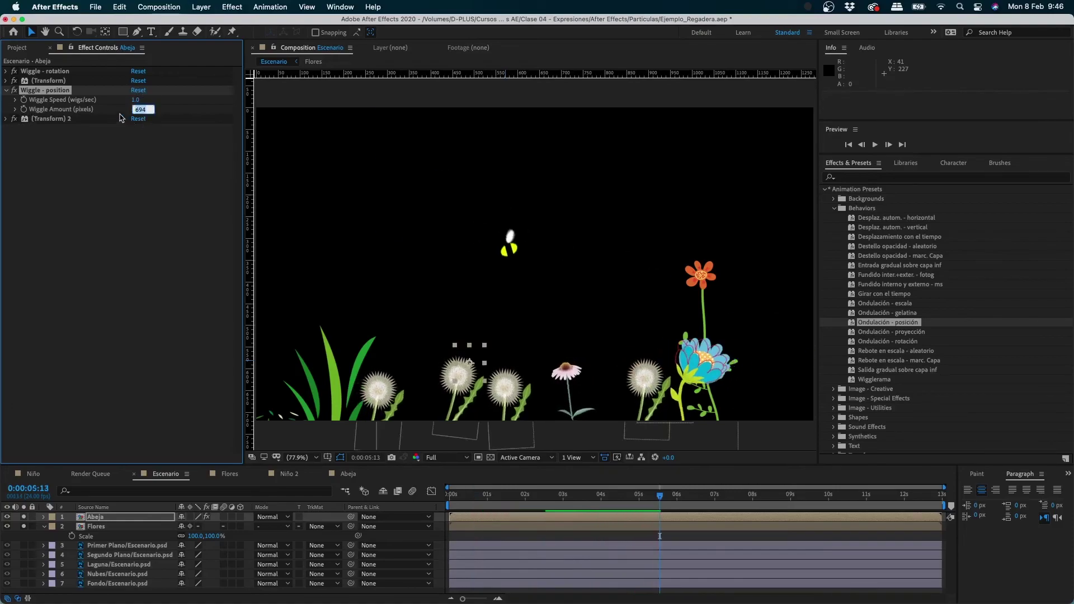
{"action": "left_click", "coordinate": [135, 99]}
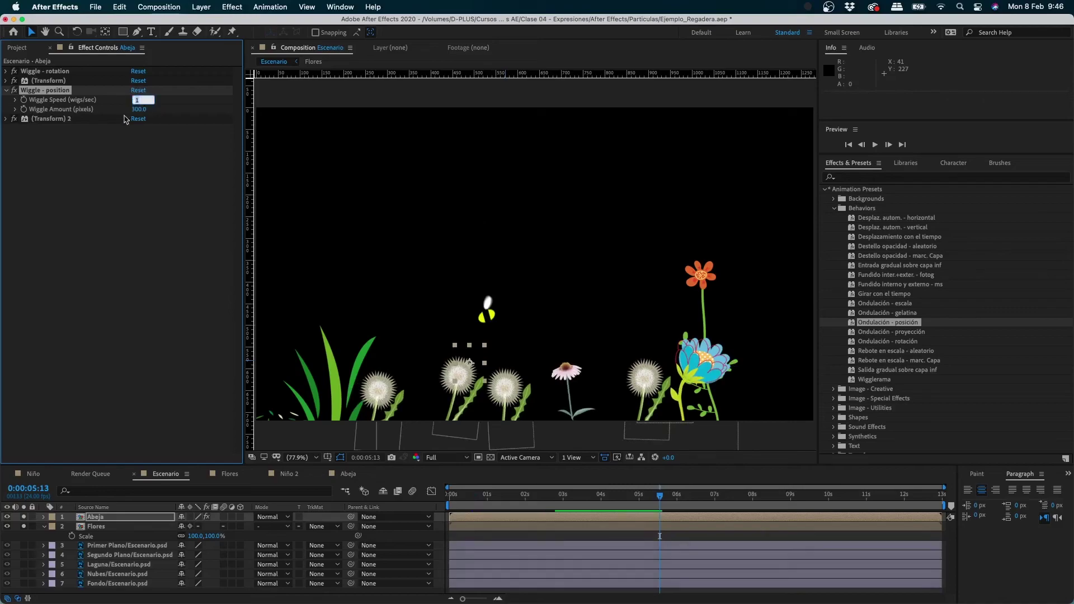
{"action": "type", "text": "0.3"}
{"action": "key", "text": "Return"}
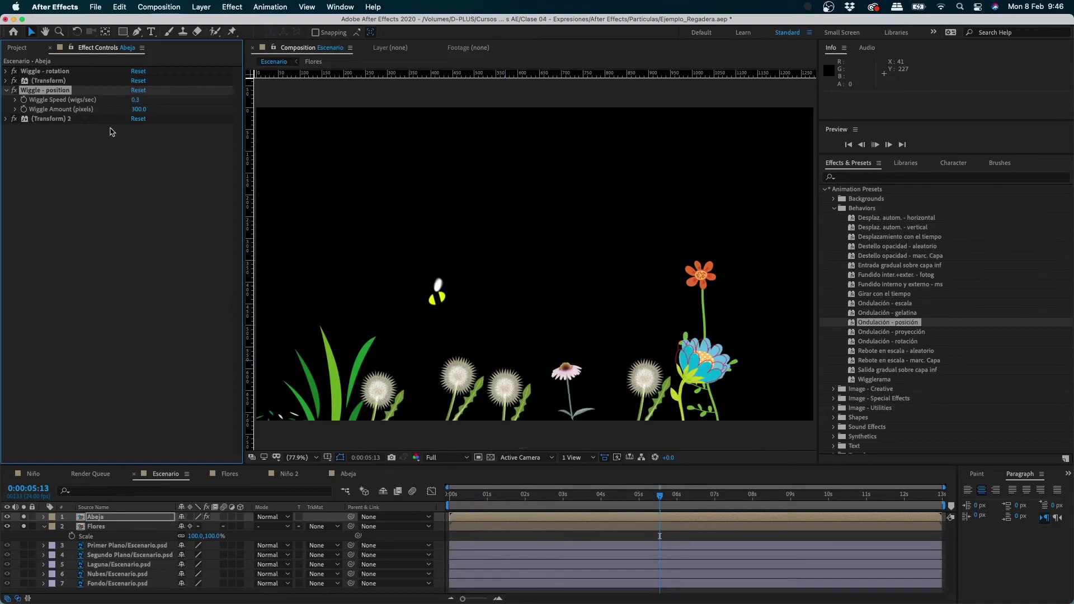
{"action": "key", "text": "space"}
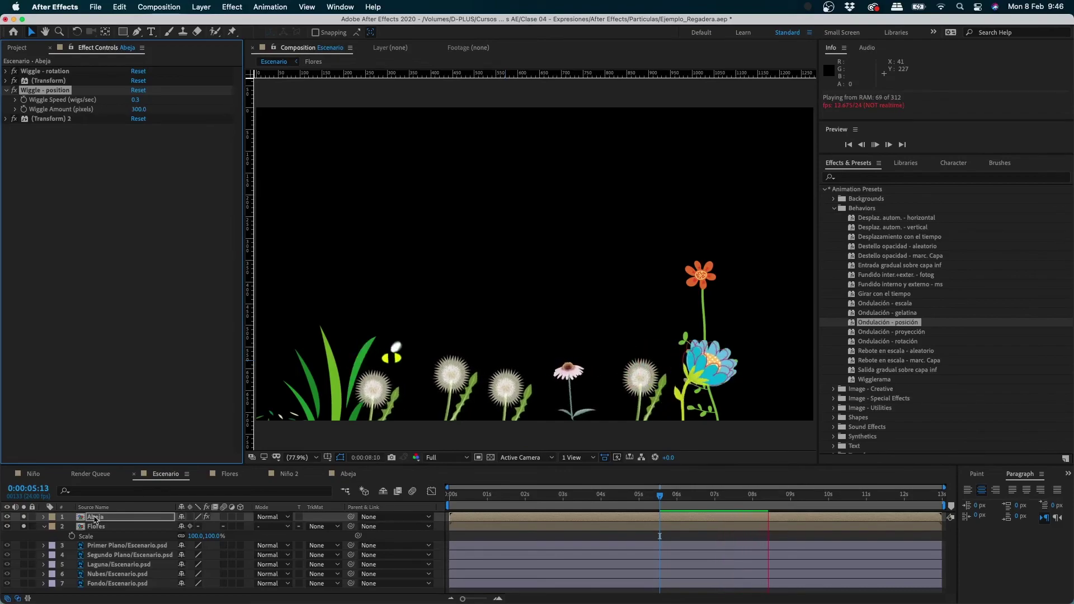
- Reveal the Abeja layer's Scale property and preview the bee's wandering flight over the flowers from the start
{"action": "left_click", "coordinate": [94, 519]}
{"action": "key", "text": "s"}
{"action": "left_click_drag", "start_coordinate": [473, 496], "coordinate": [431, 507]}
{"action": "key", "text": "space"}
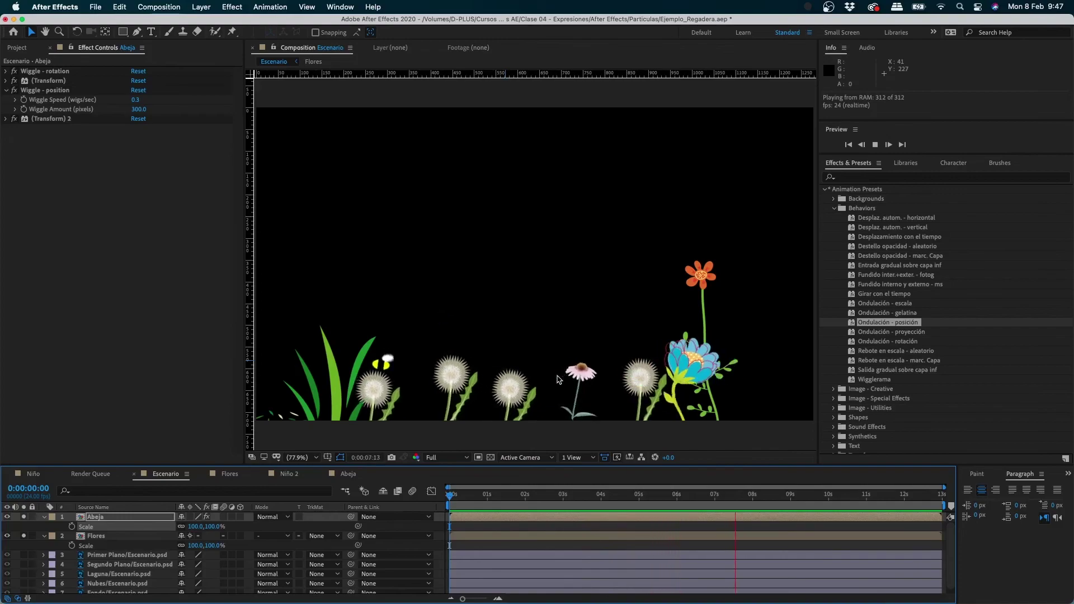
{"action": "key", "text": "space"}
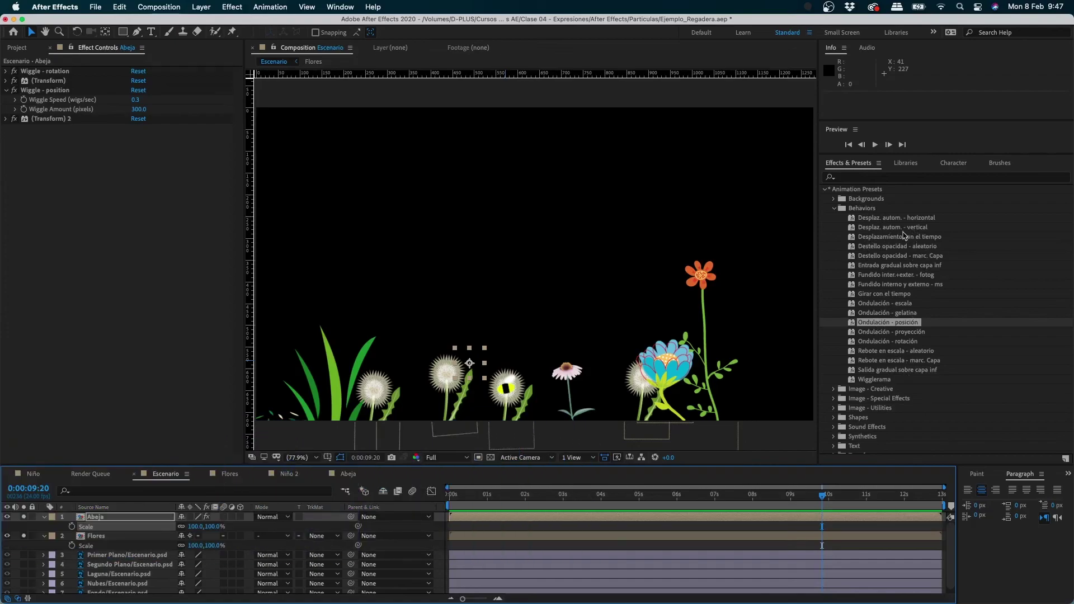
{"action": "left_click", "coordinate": [104, 530]}
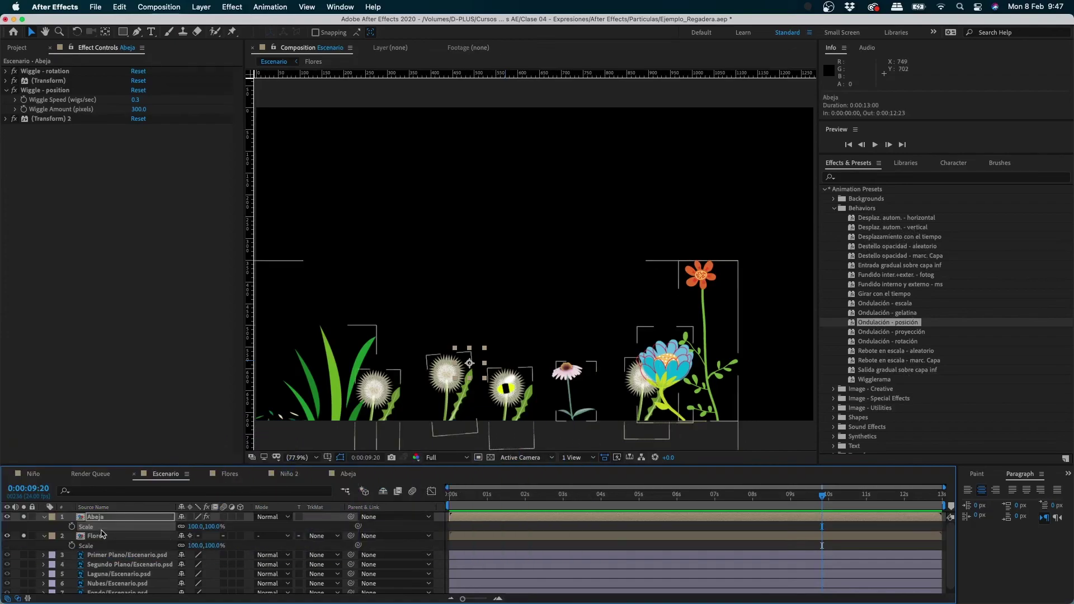